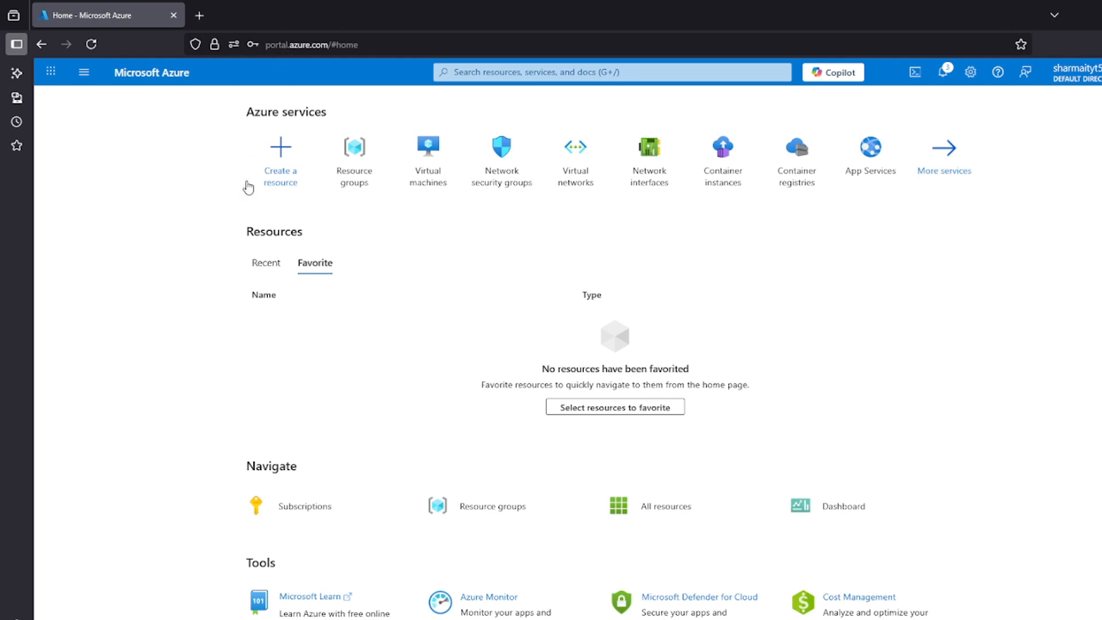
Find the Virtual networks service and start creating a new virtual network
{"action": "left_click", "coordinate": [568, 72]}
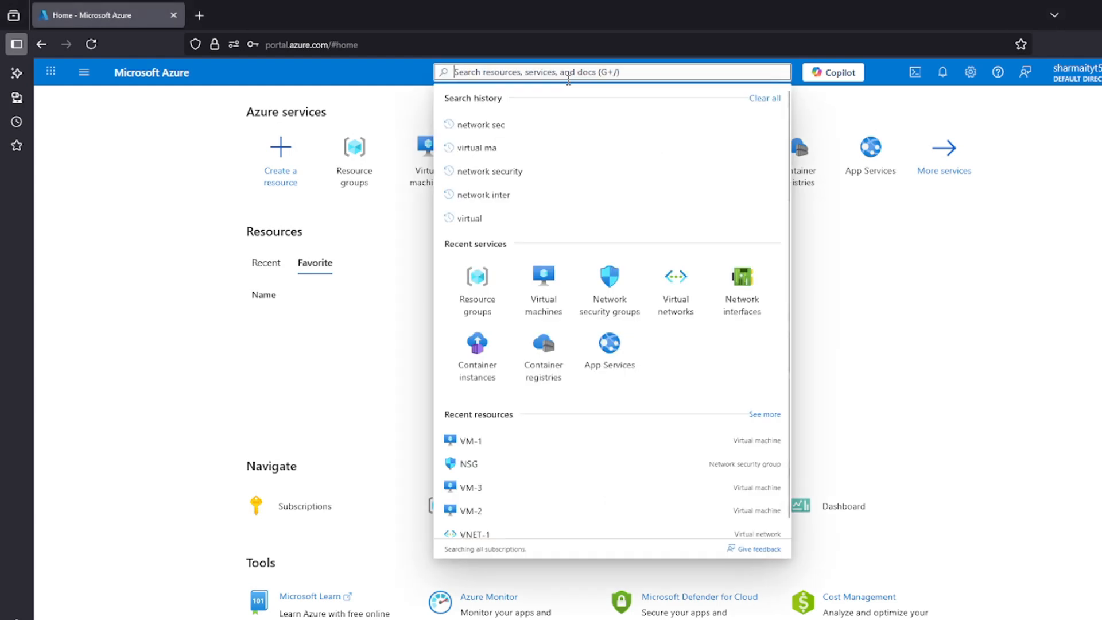
{"action": "type", "text": "virtual net"}
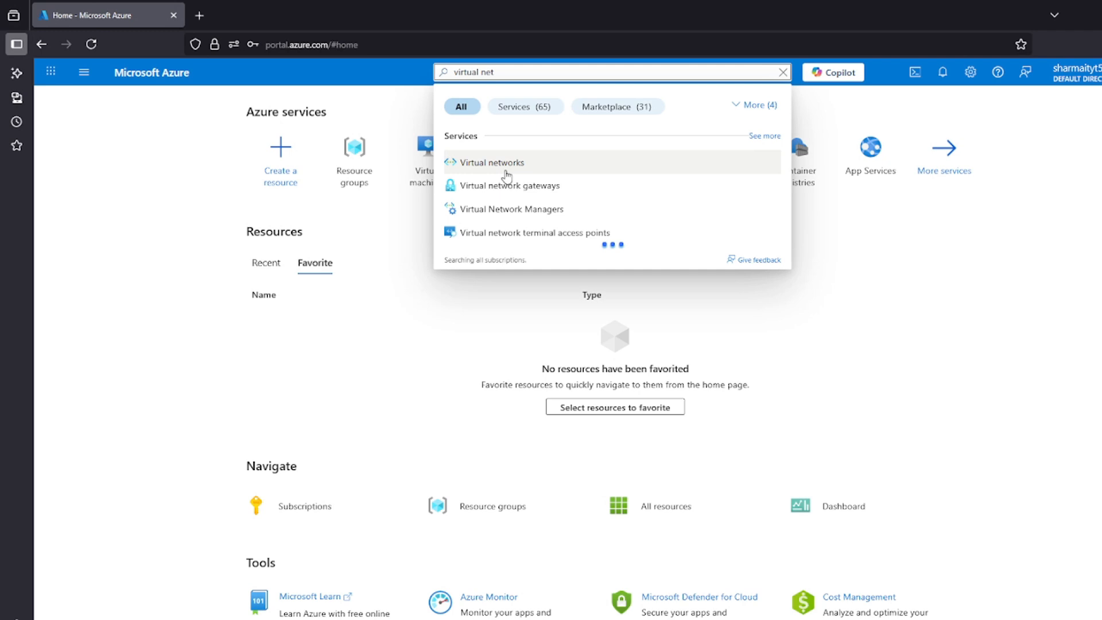
{"action": "left_click", "coordinate": [513, 163]}
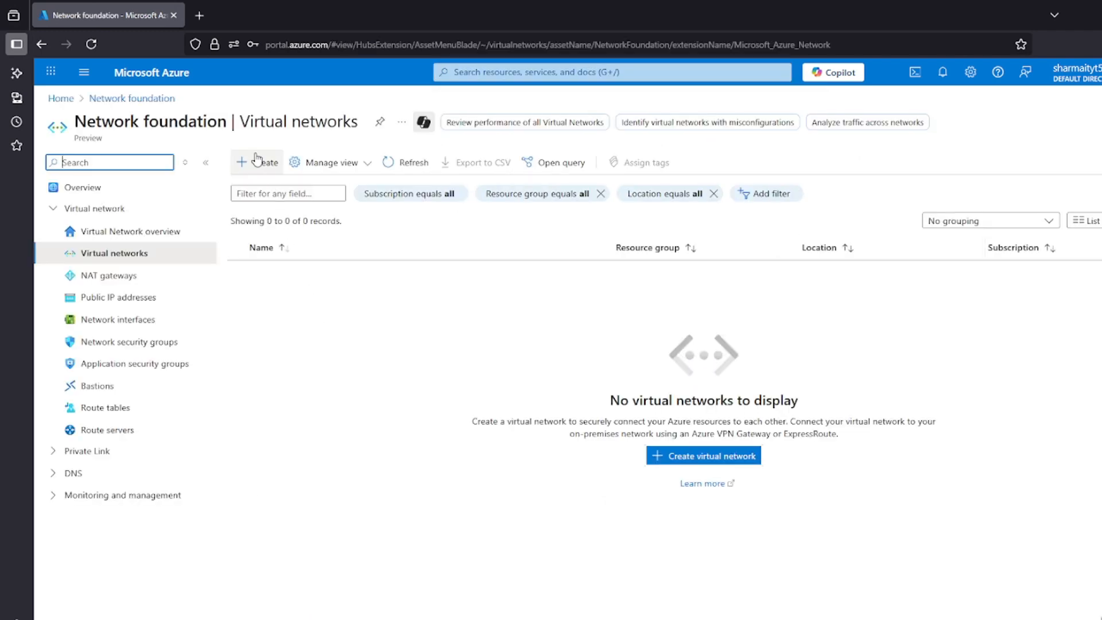
{"action": "left_click", "coordinate": [256, 164]}
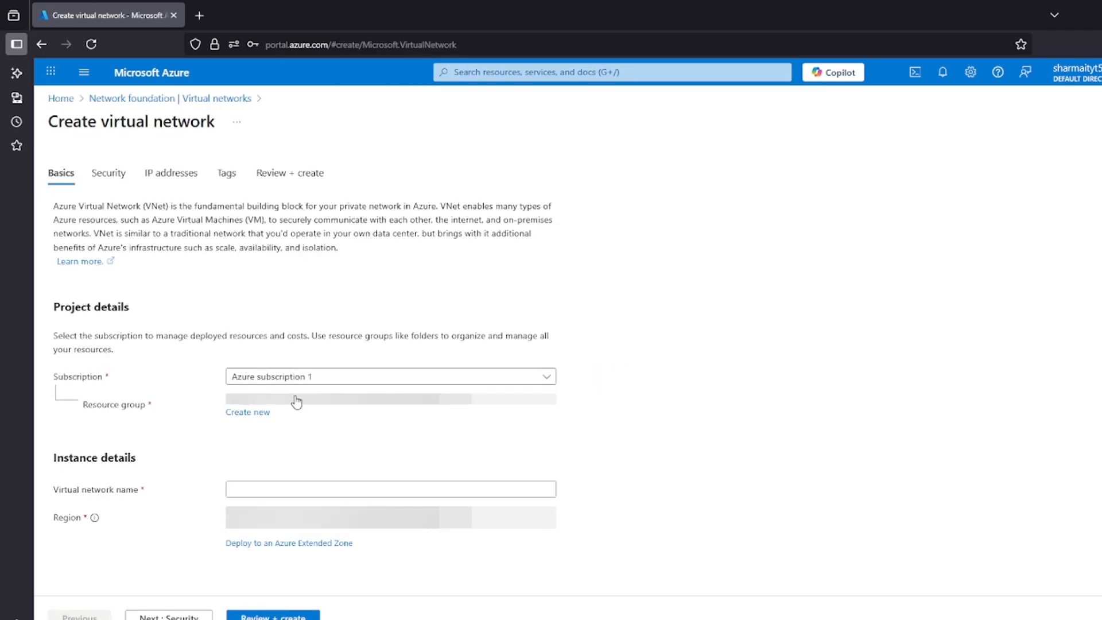
Create a new resource group named Test for the virtual network
{"action": "left_click", "coordinate": [262, 418]}
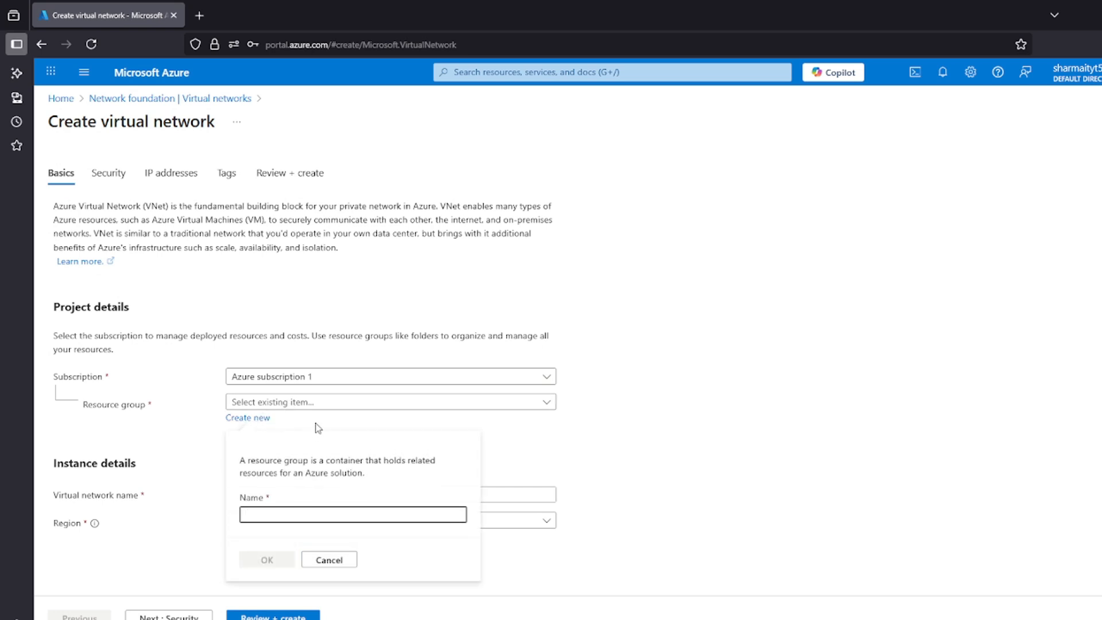
{"action": "type", "text": "Tst"}
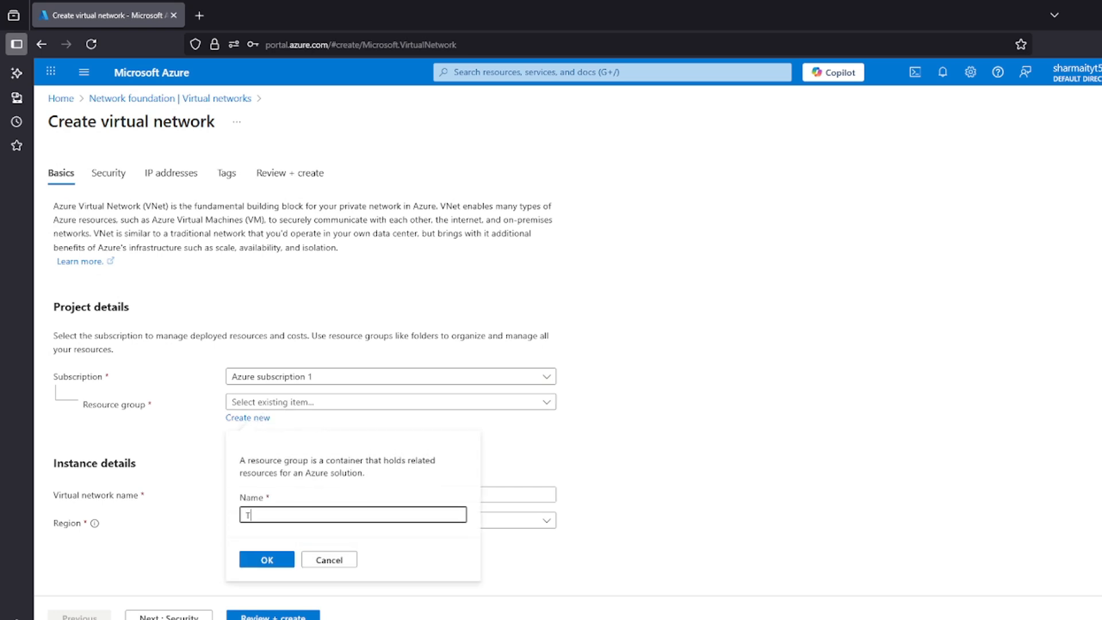
{"action": "left_click", "coordinate": [275, 560]}
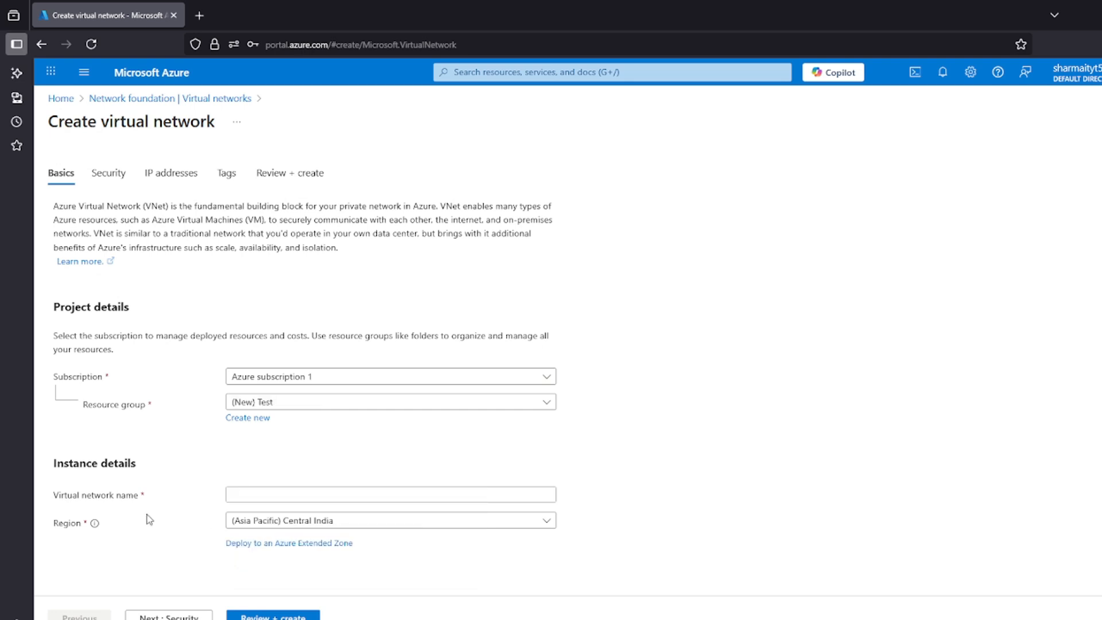
Name the virtual network VNET-1 and proceed to its IP address settings, leaving the optional security services disabled
{"action": "left_click", "coordinate": [279, 487]}
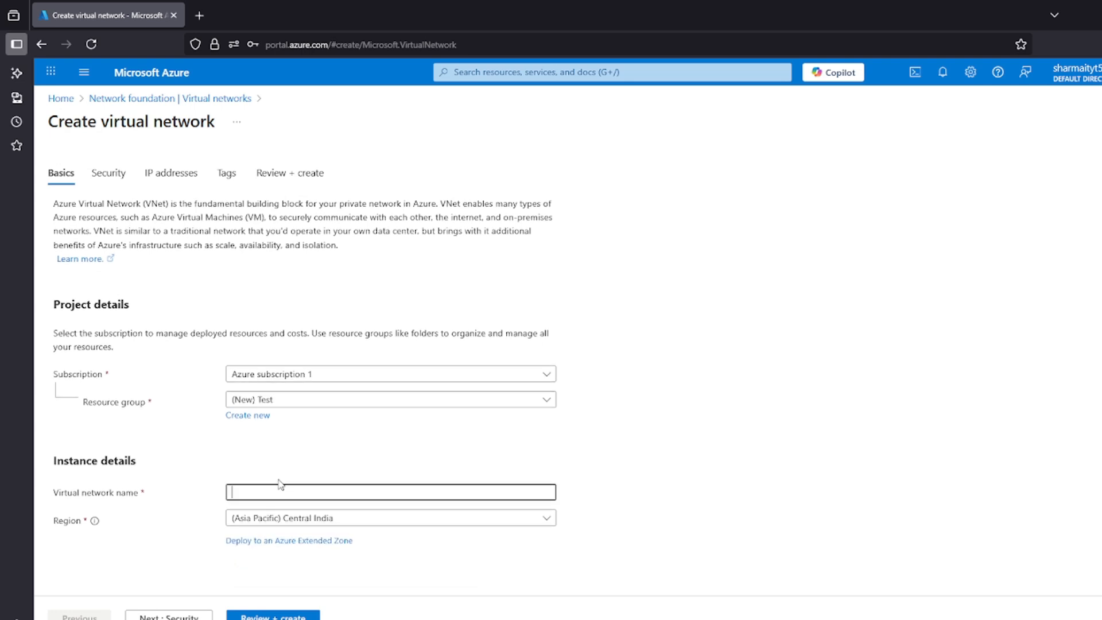
{"action": "type", "text": "VNET-1"}
{"action": "left_click", "coordinate": [188, 616]}
{"action": "scroll", "coordinate": [80, 390], "scroll_direction": "down", "scroll_amount": 3}
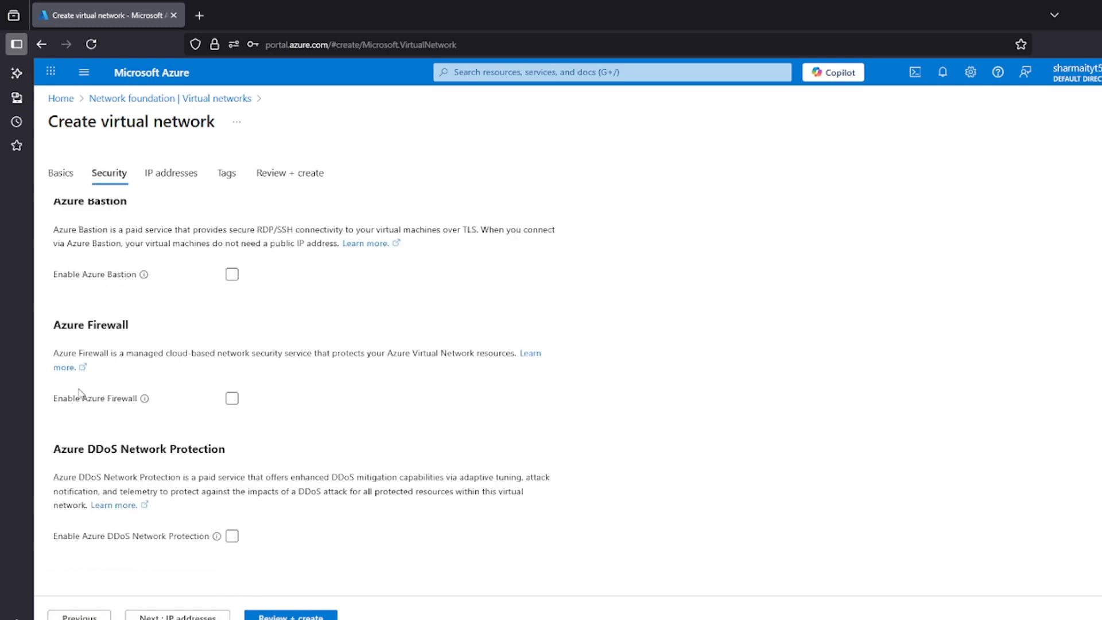
{"action": "scroll", "coordinate": [147, 358], "scroll_direction": "up", "scroll_amount": 3}
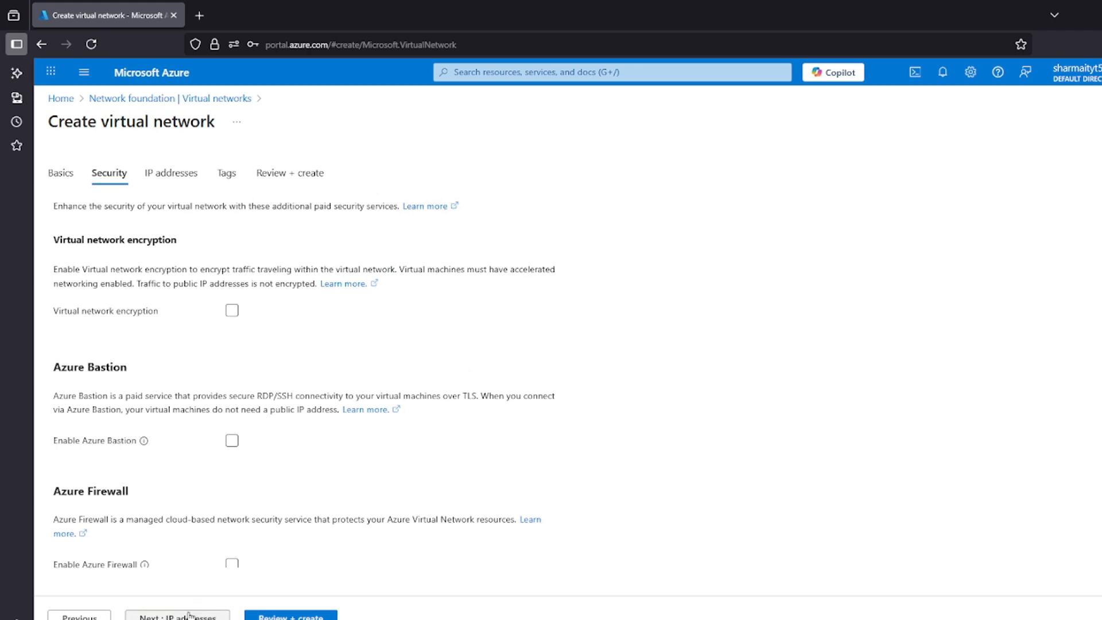
{"action": "left_click", "coordinate": [216, 614]}
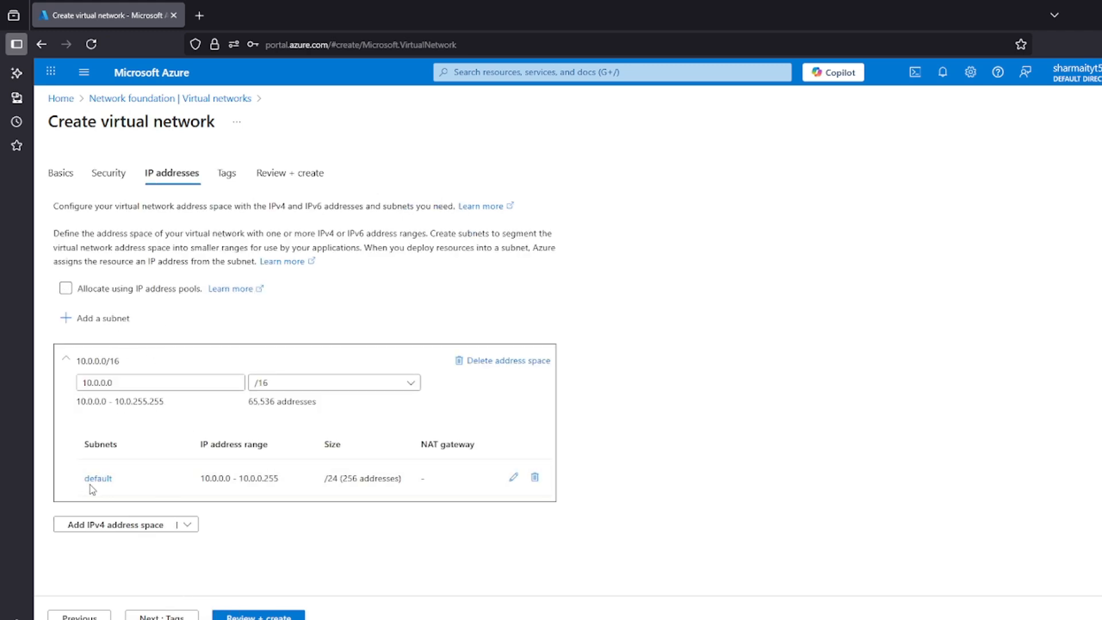
Rename the default subnet as Subnet-A and save it
{"action": "left_click", "coordinate": [514, 479]}
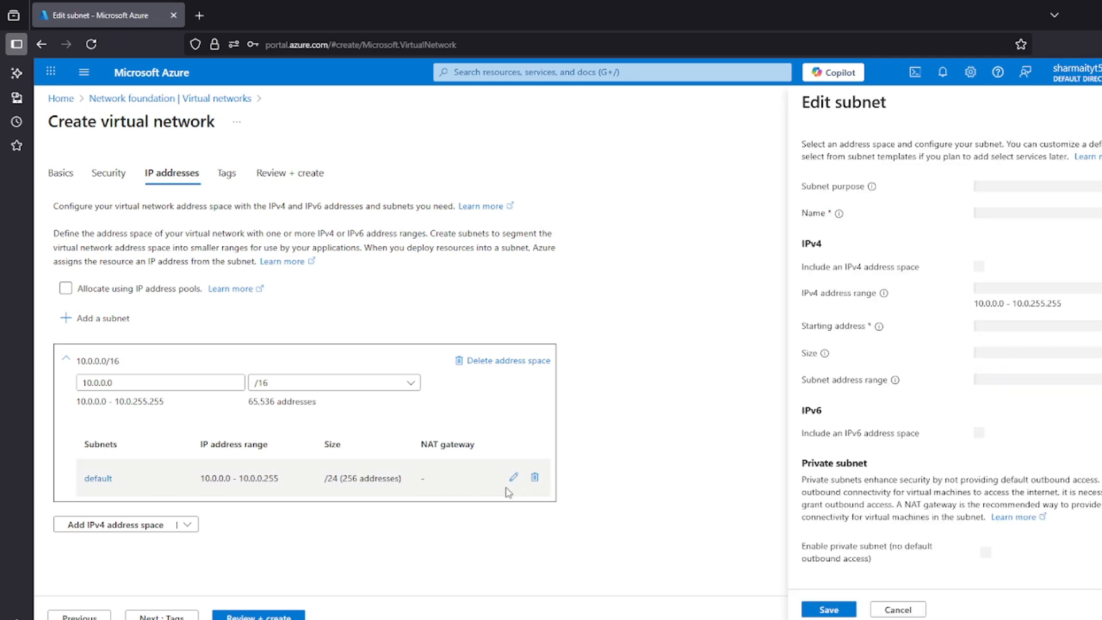
{"action": "left_click", "coordinate": [993, 213]}
{"action": "double_click", "coordinate": [993, 213]}
{"action": "type", "text": "Su"}
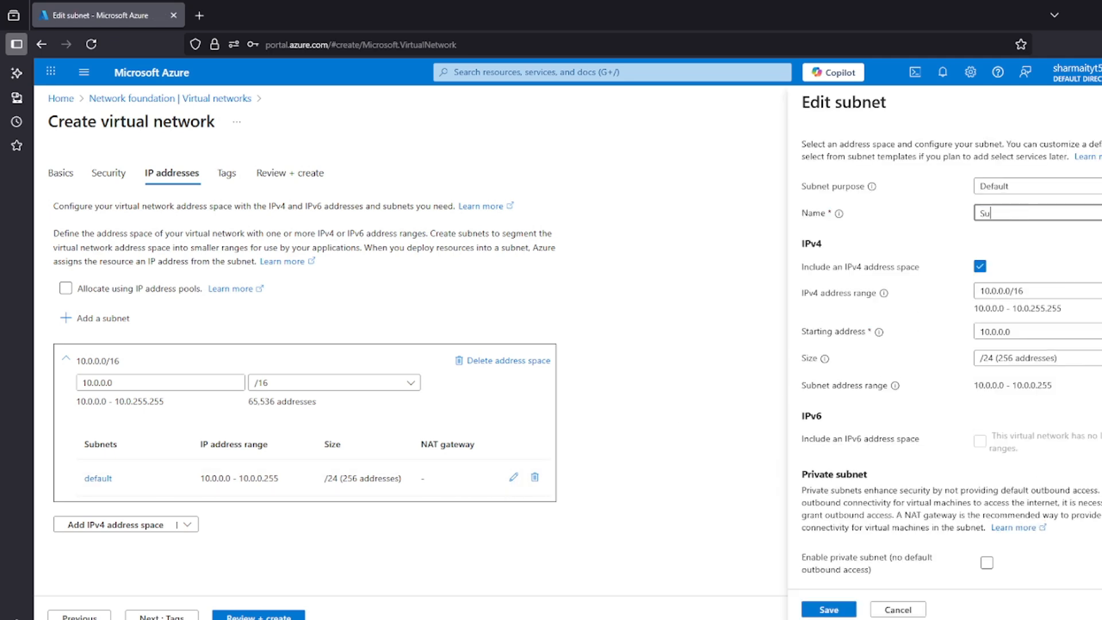
{"action": "type", "text": "bnet-A"}
{"action": "left_click", "coordinate": [835, 608]}
Validate the virtual network configuration and deploy VNET-1
{"action": "left_click", "coordinate": [259, 616]}
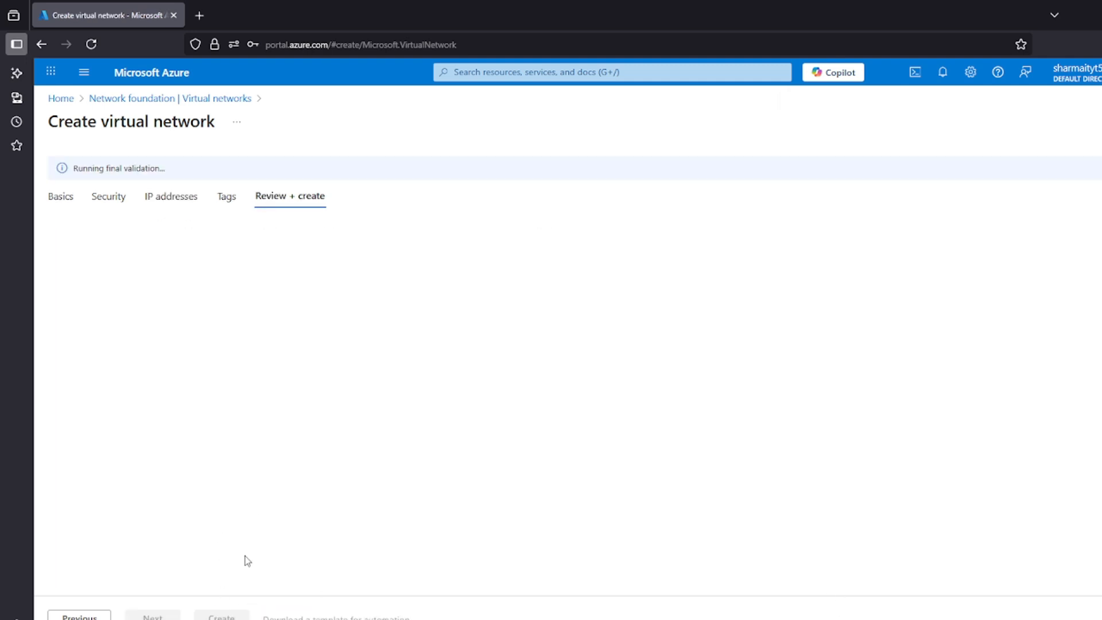
{"action": "left_click_drag", "start_coordinate": [175, 177], "coordinate": [88, 178]}
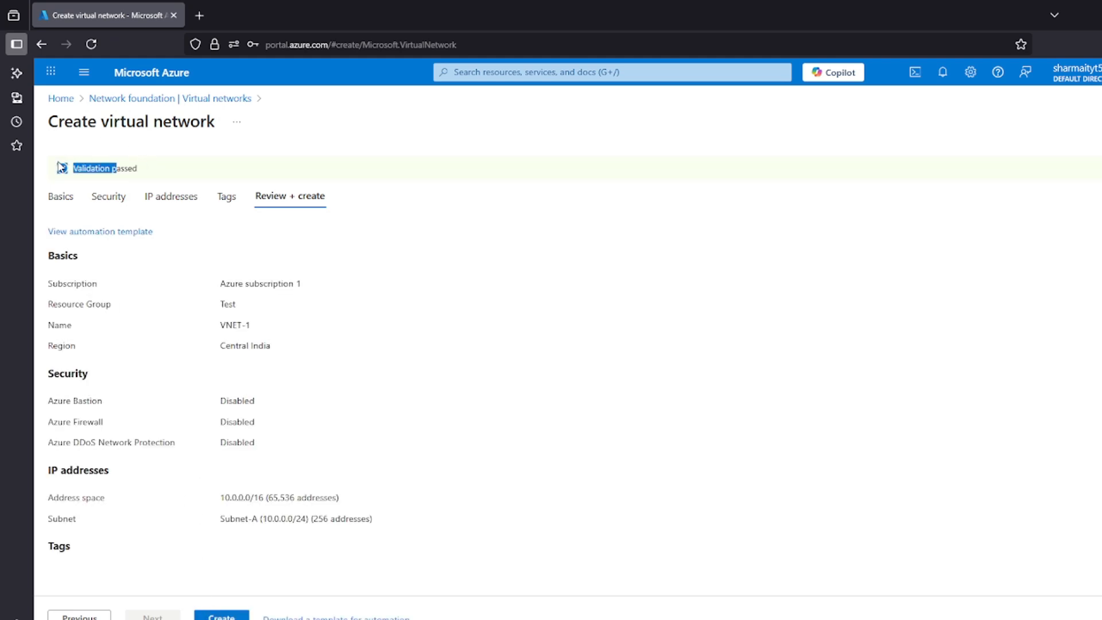
{"action": "left_click", "coordinate": [219, 615]}
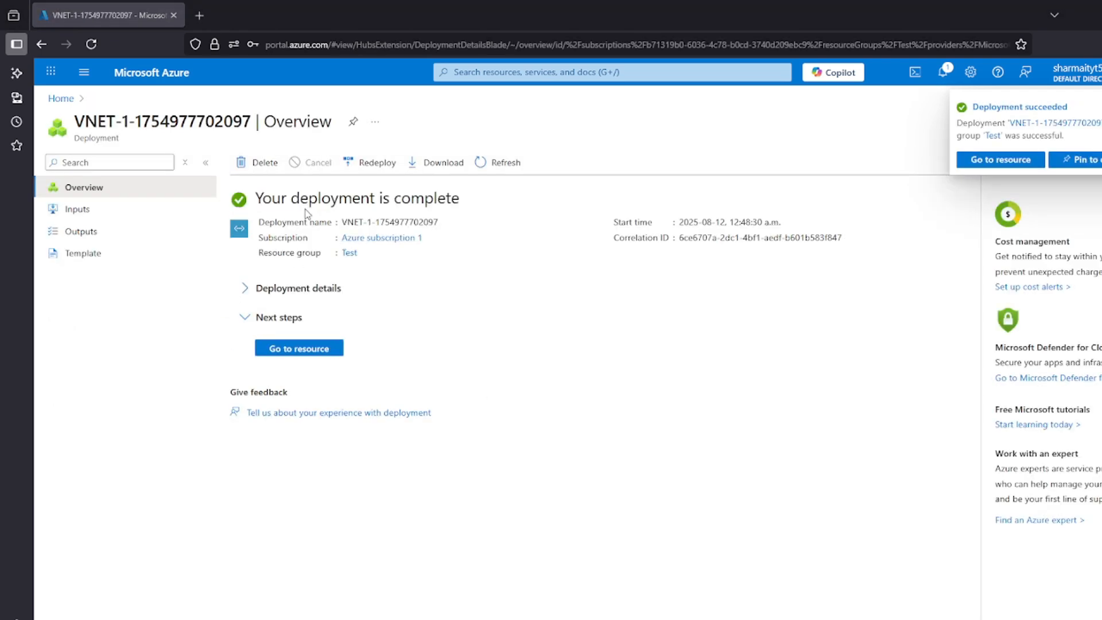
{"action": "left_click_drag", "start_coordinate": [257, 205], "coordinate": [408, 198]}
{"action": "left_click", "coordinate": [407, 197]}
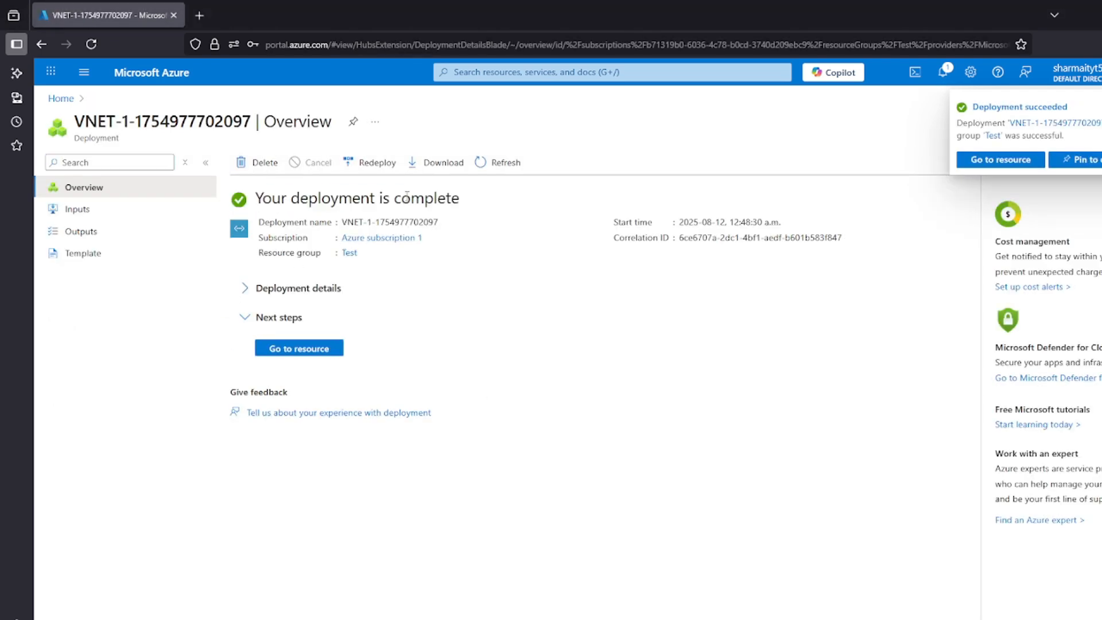
Return to the portal home, find the Virtual machines service and start creating a standard virtual machine
{"action": "left_click", "coordinate": [61, 98]}
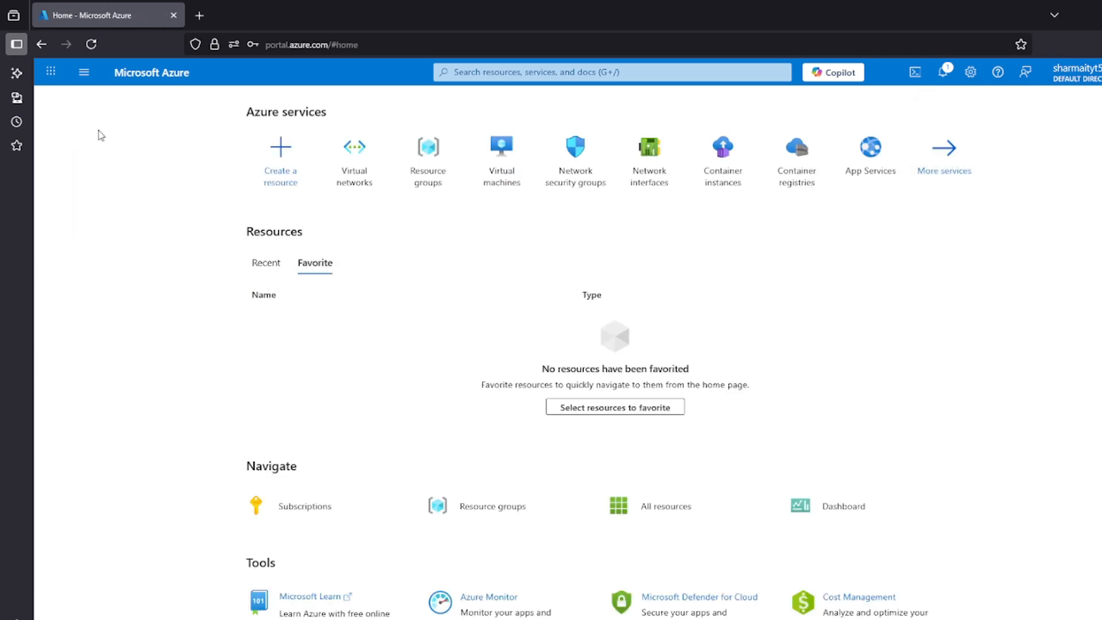
{"action": "left_click", "coordinate": [495, 68]}
{"action": "type", "text": "virtual "}
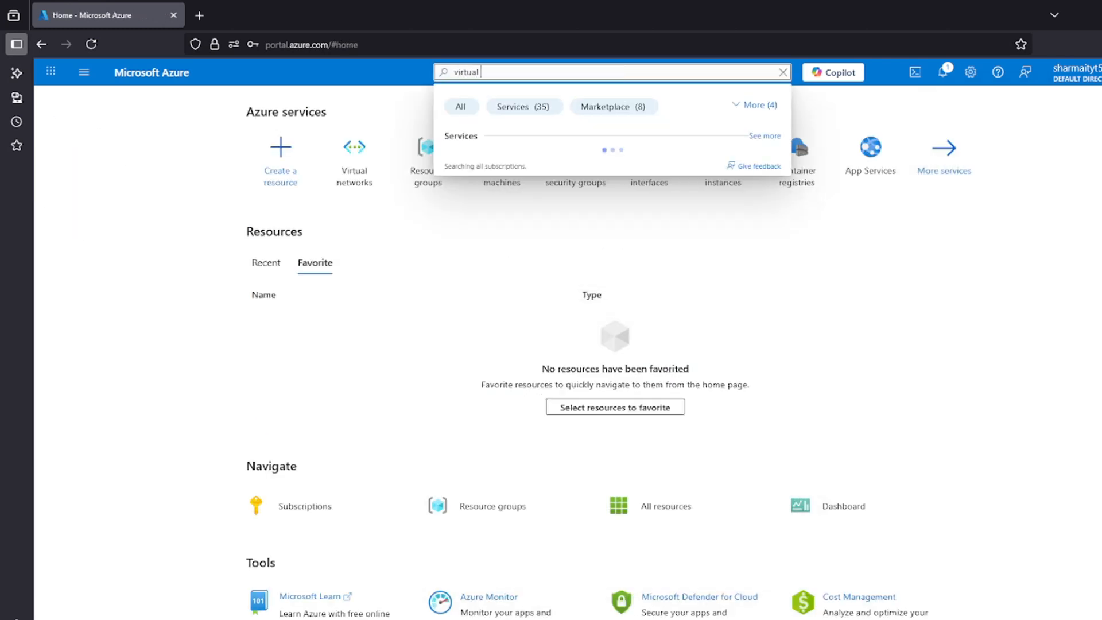
{"action": "type", "text": "ma"}
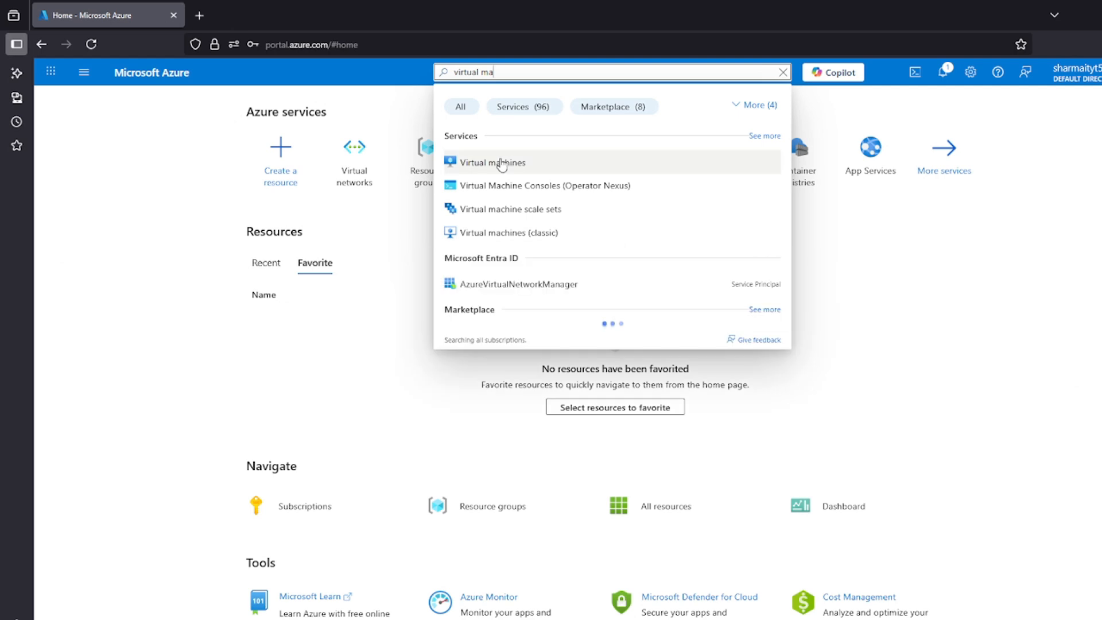
{"action": "left_click", "coordinate": [503, 166]}
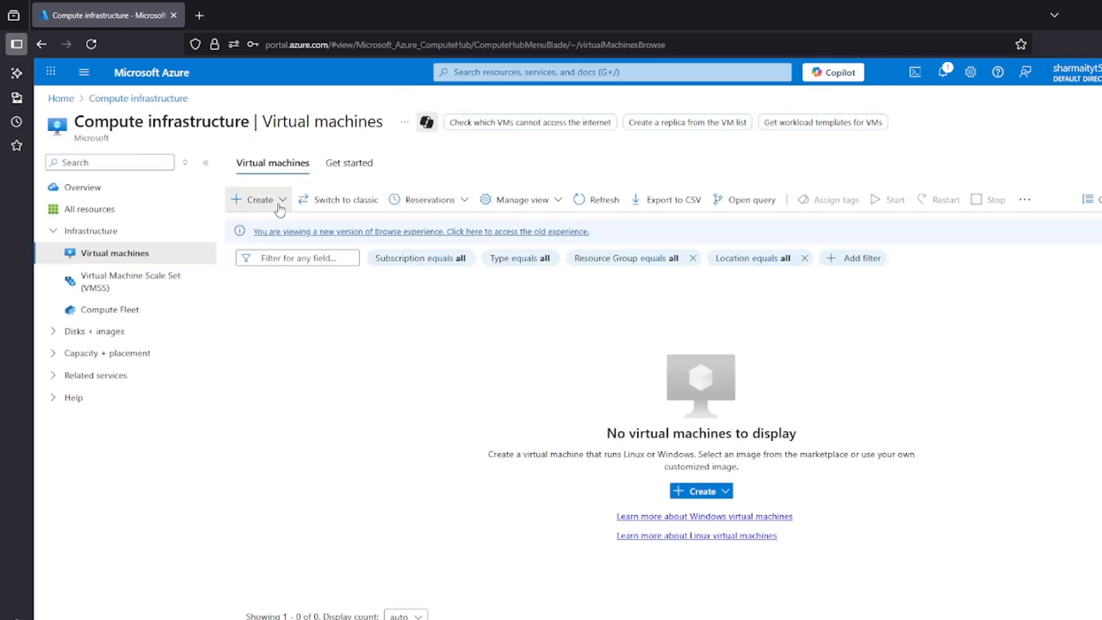
{"action": "left_click", "coordinate": [280, 208]}
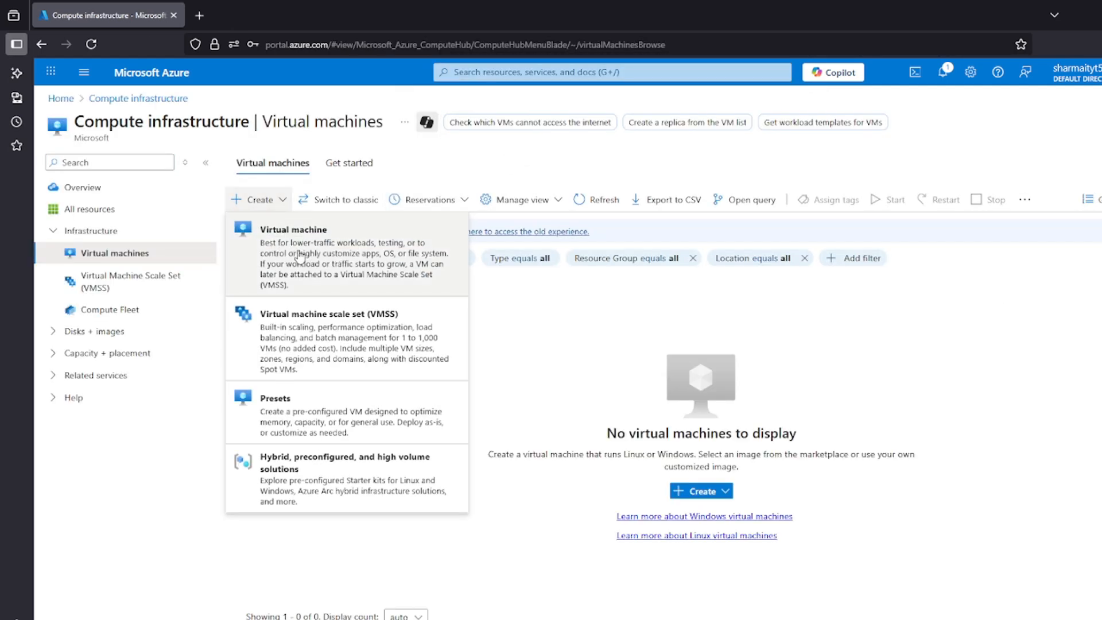
{"action": "left_click", "coordinate": [304, 280]}
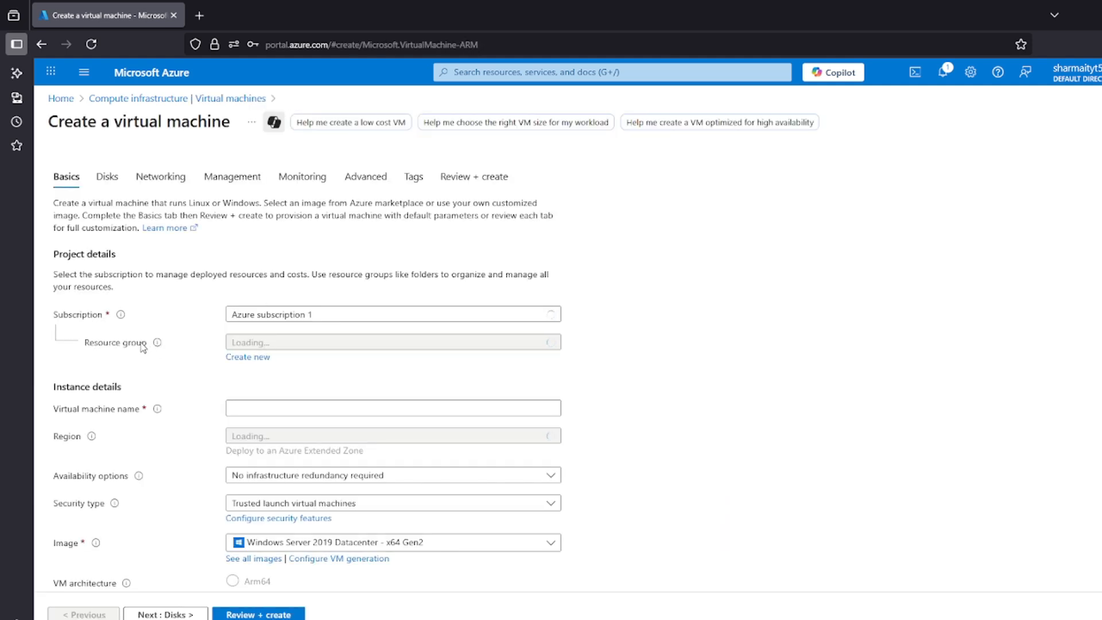
Assign the virtual machine to the existing Test resource group and name it VM-1
{"action": "left_click_drag", "start_coordinate": [93, 343], "coordinate": [142, 346]}
{"action": "left_click", "coordinate": [144, 347]}
{"action": "left_click", "coordinate": [320, 343]}
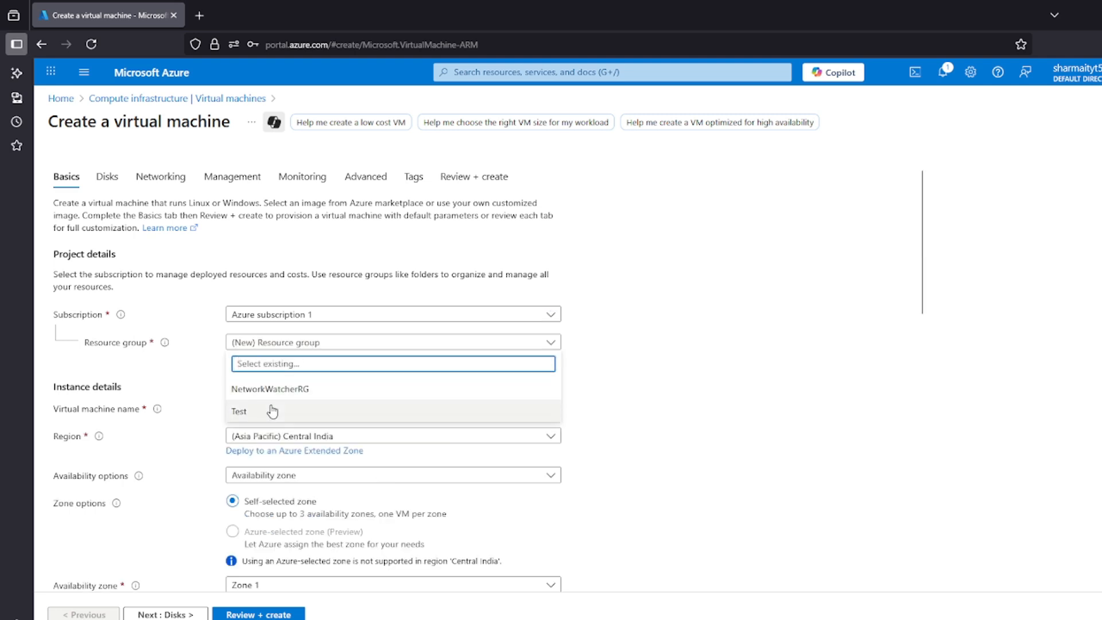
{"action": "left_click", "coordinate": [304, 411]}
{"action": "left_click", "coordinate": [235, 407]}
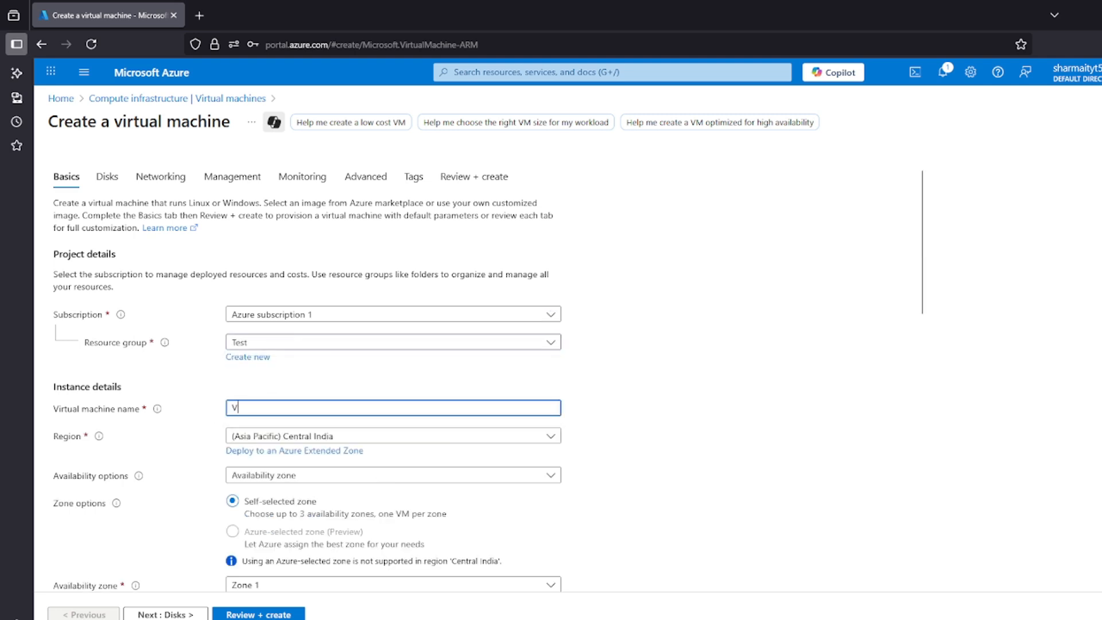
{"action": "type", "text": "VM-1"}
Set the availability option to No infrastructure redundancy required and the security type to Standard
{"action": "scroll", "coordinate": [250, 385], "scroll_direction": "down", "scroll_amount": 3}
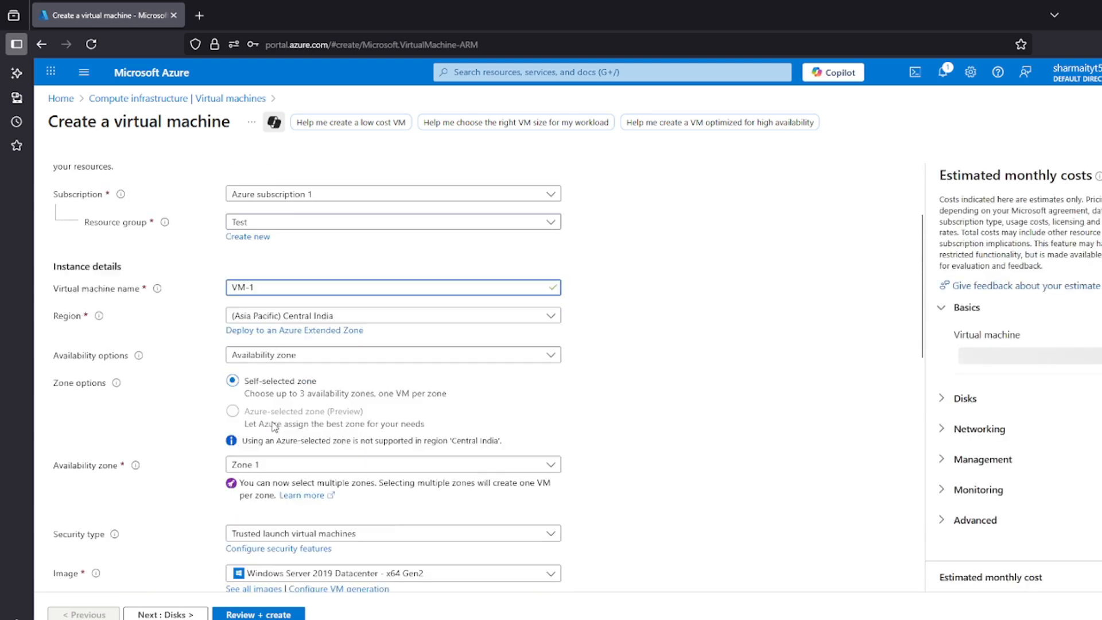
{"action": "left_click", "coordinate": [280, 328]}
{"action": "left_click", "coordinate": [272, 344]}
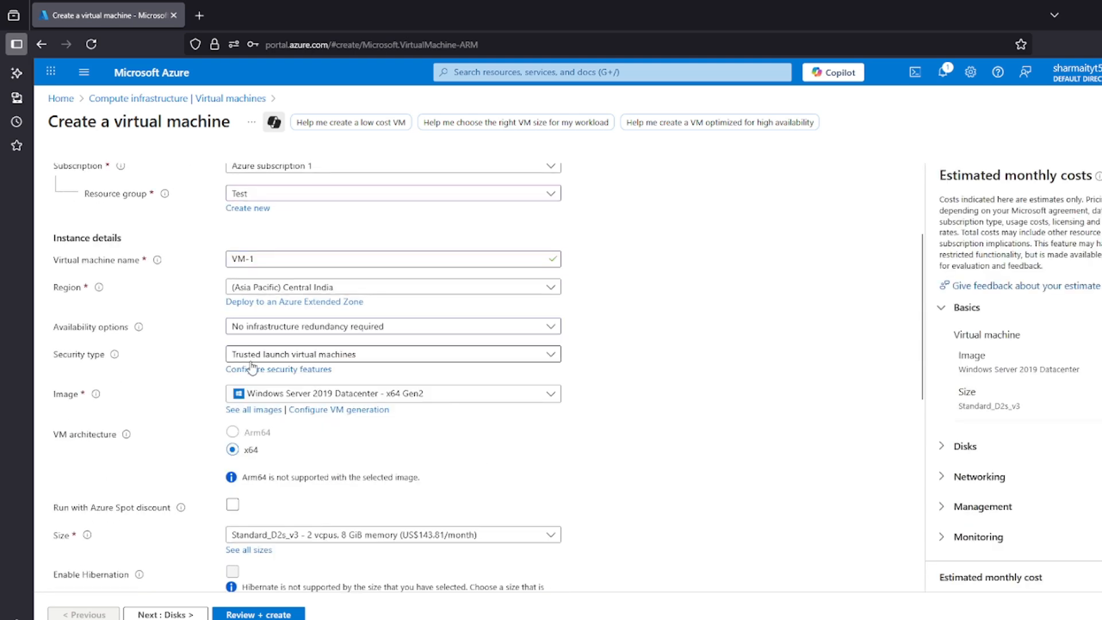
{"action": "left_click", "coordinate": [260, 357]}
{"action": "left_click", "coordinate": [259, 373]}
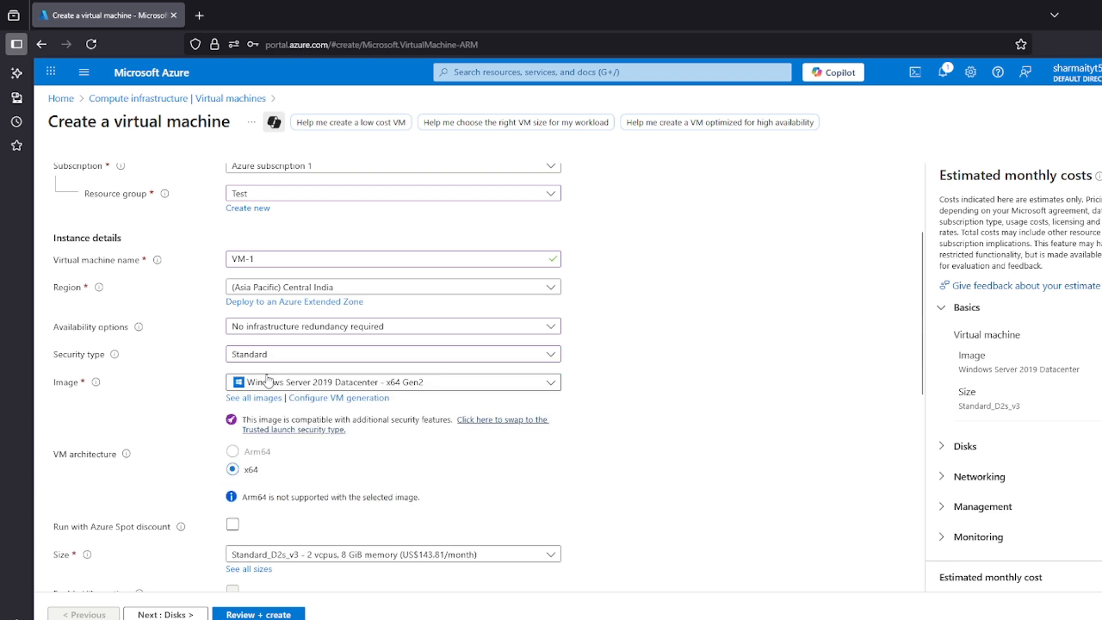
Fill in the administrator account's username, password and password confirmation, keeping the default VM size
{"action": "scroll", "coordinate": [250, 400], "scroll_direction": "down", "scroll_amount": 3}
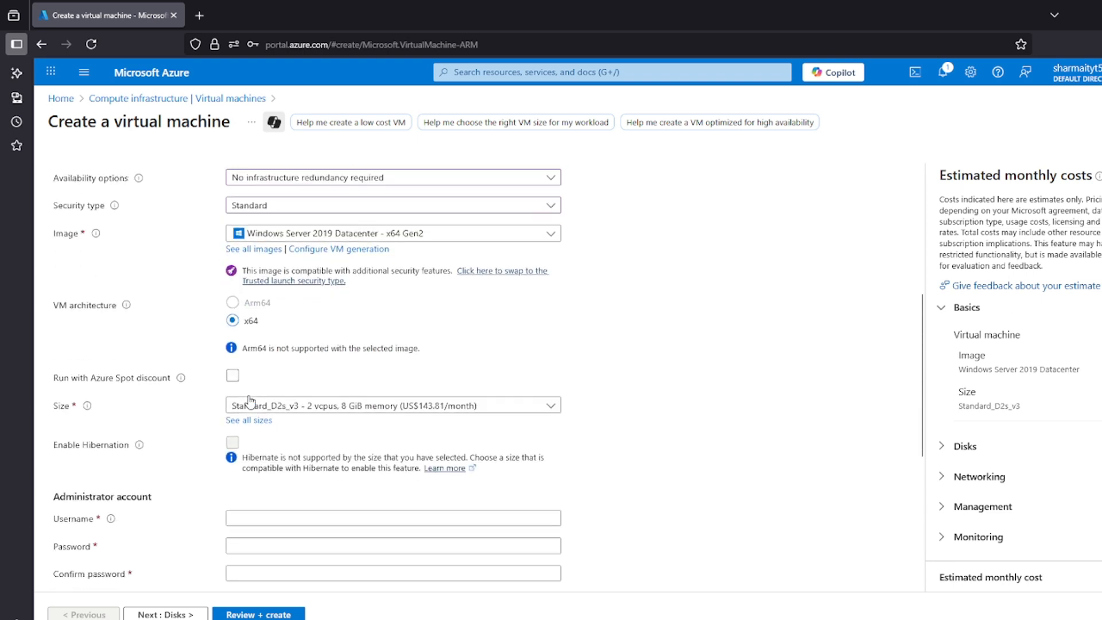
{"action": "left_click_drag", "start_coordinate": [58, 407], "coordinate": [73, 413]}
{"action": "left_click", "coordinate": [74, 413]}
{"action": "scroll", "coordinate": [330, 423], "scroll_direction": "down", "scroll_amount": 2}
{"action": "left_click", "coordinate": [298, 446]}
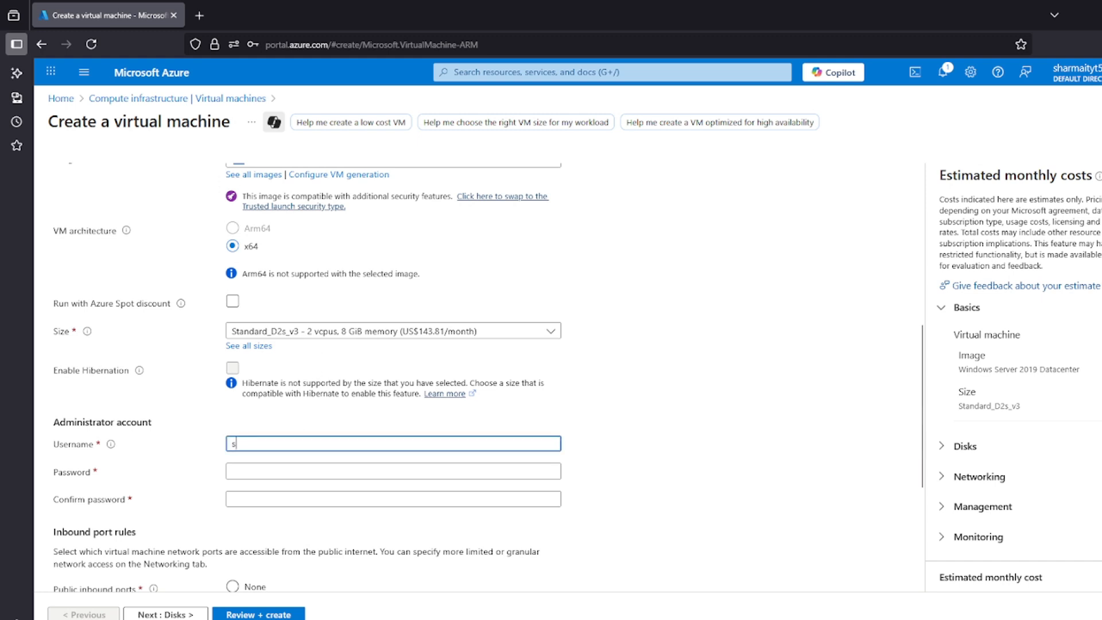
{"action": "type", "text": "ssharma"}
{"action": "key", "text": "Tab"}
{"action": "type", "text": "**********"}
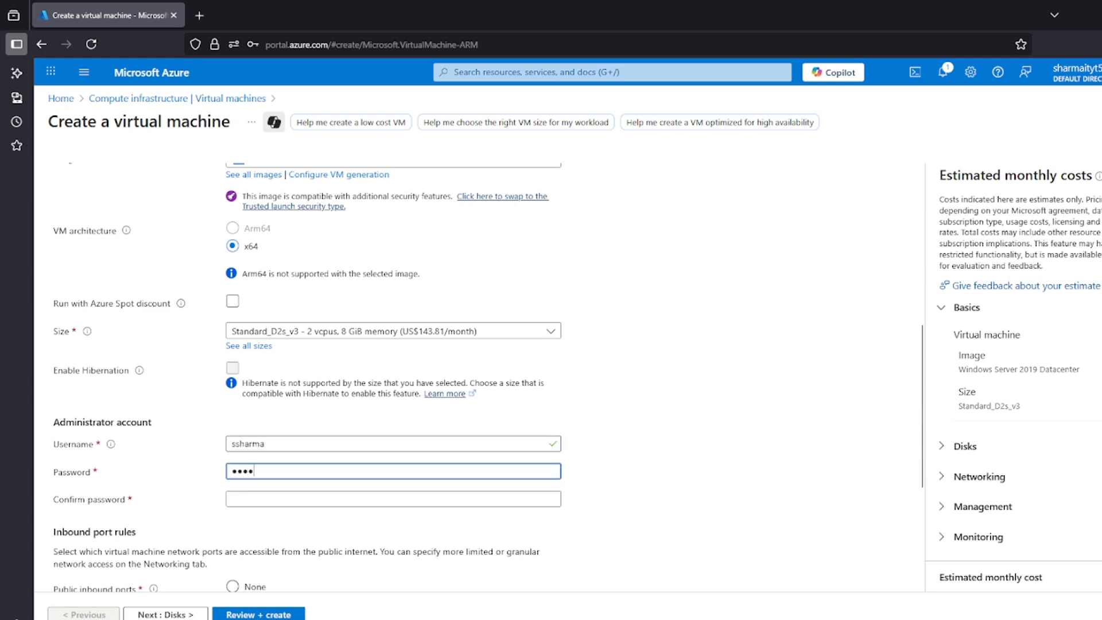
{"action": "key", "text": "Tab"}
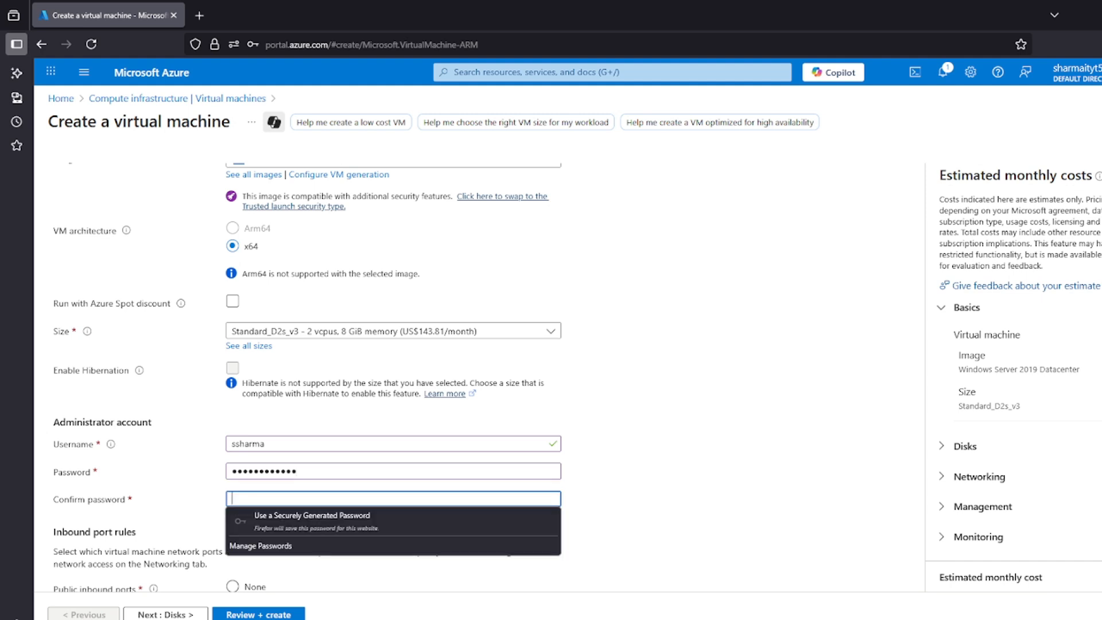
{"action": "type", "text": "***"}
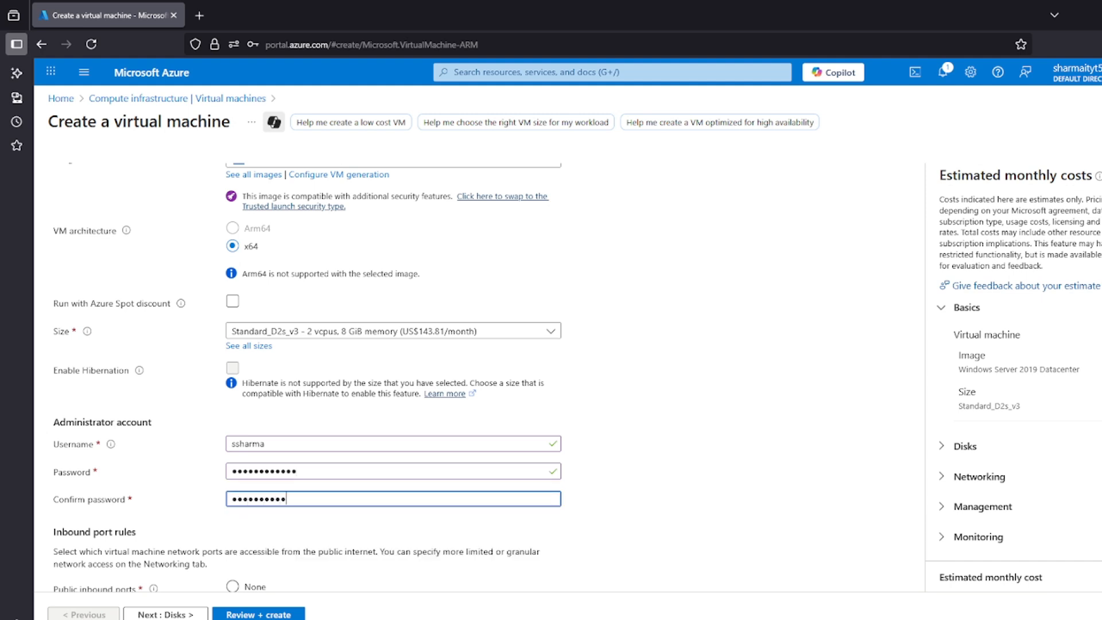
Proceed past the disk settings with their defaults to the virtual machine's networking settings
{"action": "scroll", "coordinate": [344, 402], "scroll_direction": "down", "scroll_amount": 5}
{"action": "left_click", "coordinate": [165, 614]}
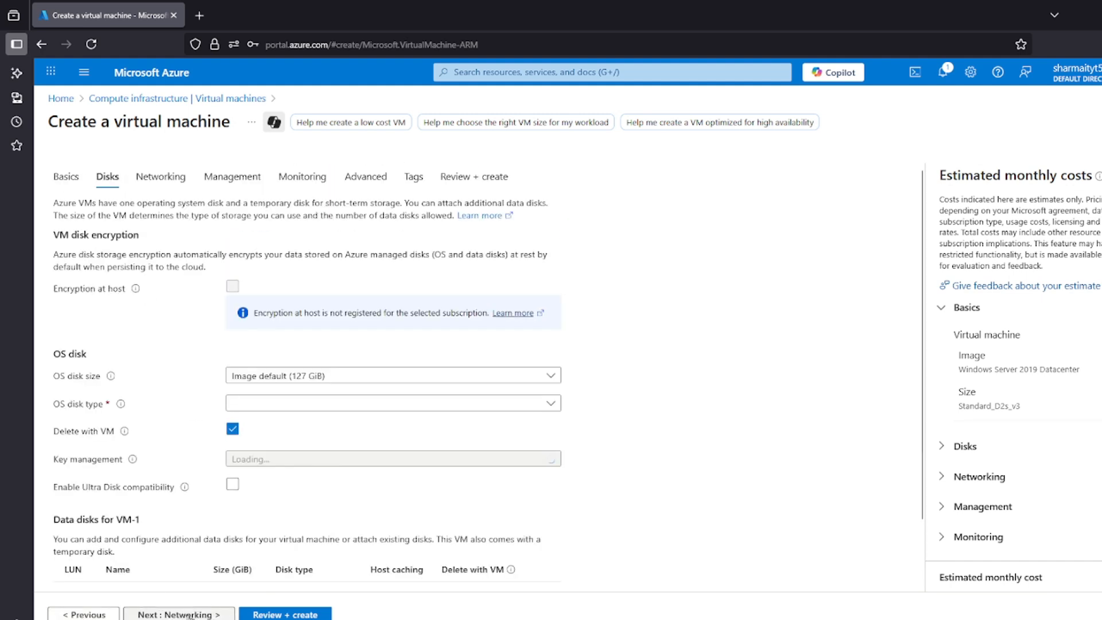
{"action": "left_click", "coordinate": [173, 614]}
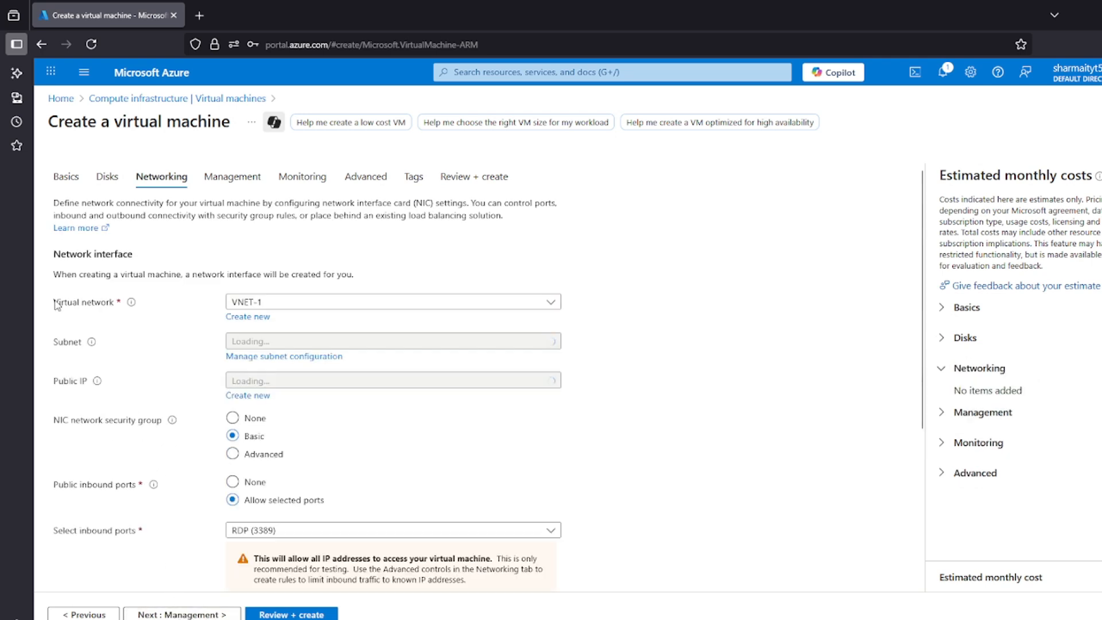
Examine the network interface settings for VM-1, including the virtual network, subnet, public IP and network security group
{"action": "left_click", "coordinate": [273, 304]}
{"action": "left_click", "coordinate": [56, 354]}
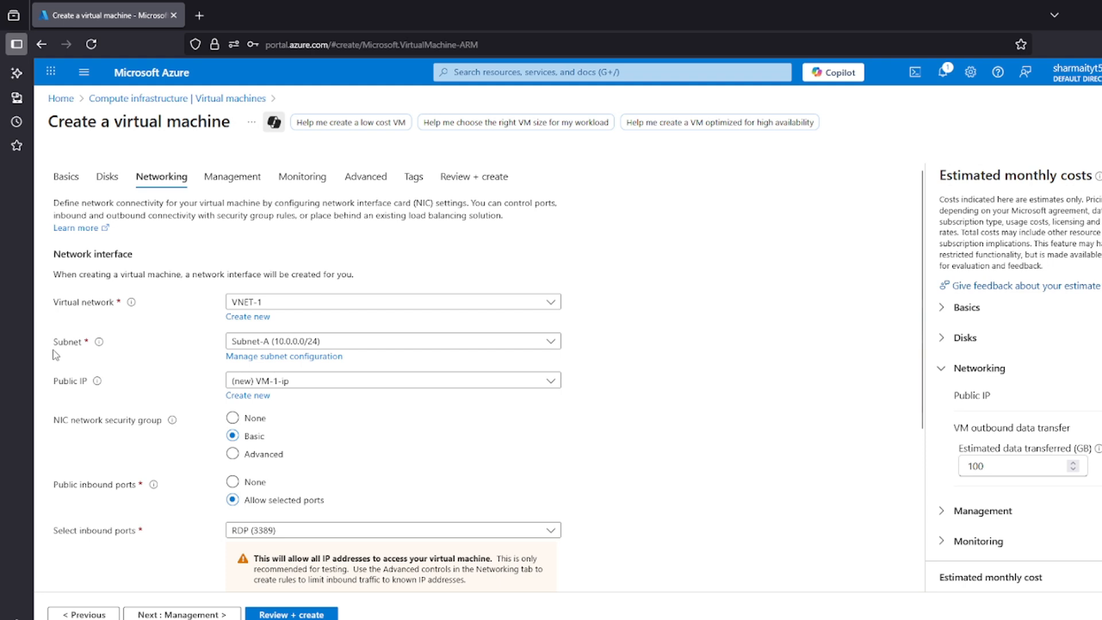
{"action": "left_click", "coordinate": [91, 355]}
{"action": "left_click_drag", "start_coordinate": [59, 383], "coordinate": [111, 391]}
{"action": "left_click", "coordinate": [111, 390]}
{"action": "scroll", "coordinate": [286, 392], "scroll_direction": "down", "scroll_amount": 3}
{"action": "scroll", "coordinate": [45, 268], "scroll_direction": "up", "scroll_amount": 1}
{"action": "left_click_drag", "start_coordinate": [50, 274], "coordinate": [129, 274]}
{"action": "left_click", "coordinate": [154, 280]}
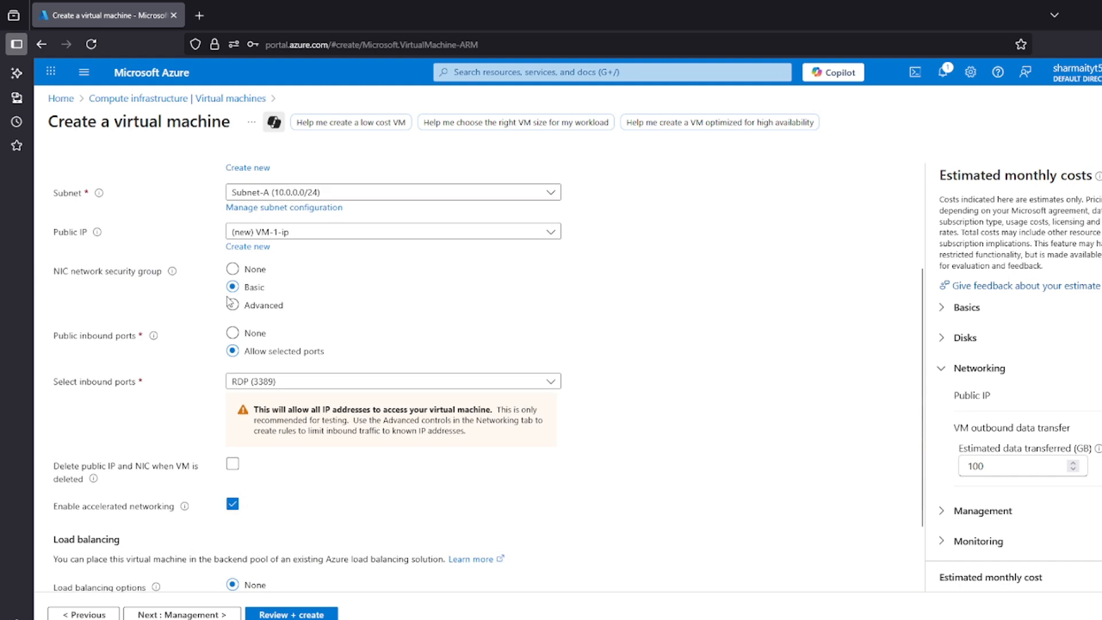
Set VM-1's NIC network security group to None and read the exposure warning
{"action": "left_click", "coordinate": [232, 268]}
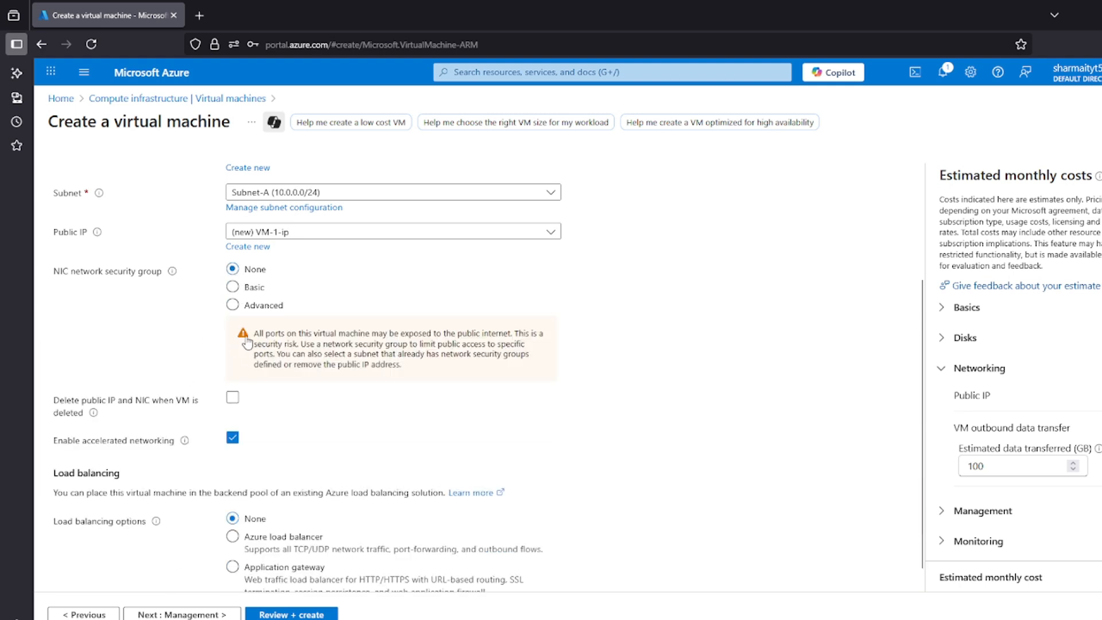
{"action": "left_click_drag", "start_coordinate": [253, 333], "coordinate": [530, 325]}
{"action": "left_click", "coordinate": [329, 15]}
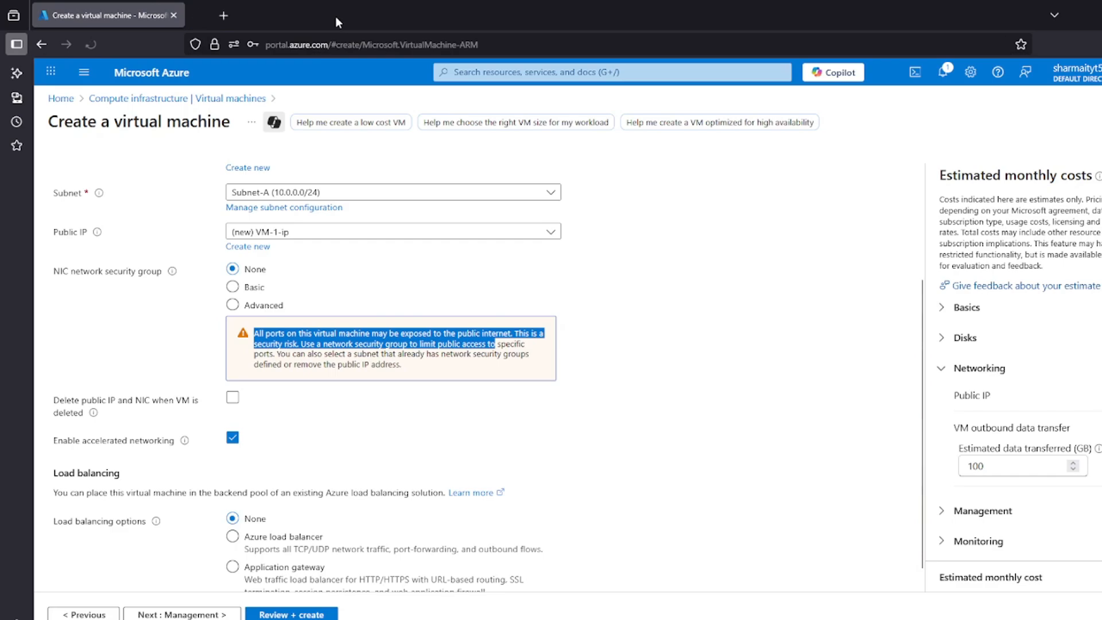
{"action": "left_click", "coordinate": [687, 323]}
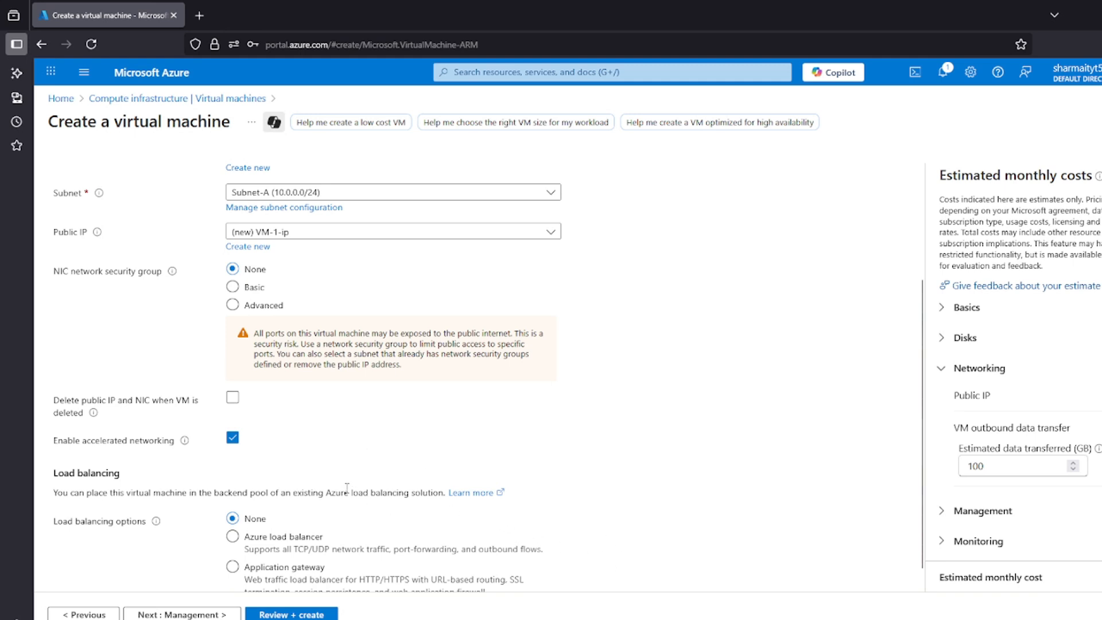
{"action": "scroll", "coordinate": [202, 287], "scroll_direction": "up", "scroll_amount": 3}
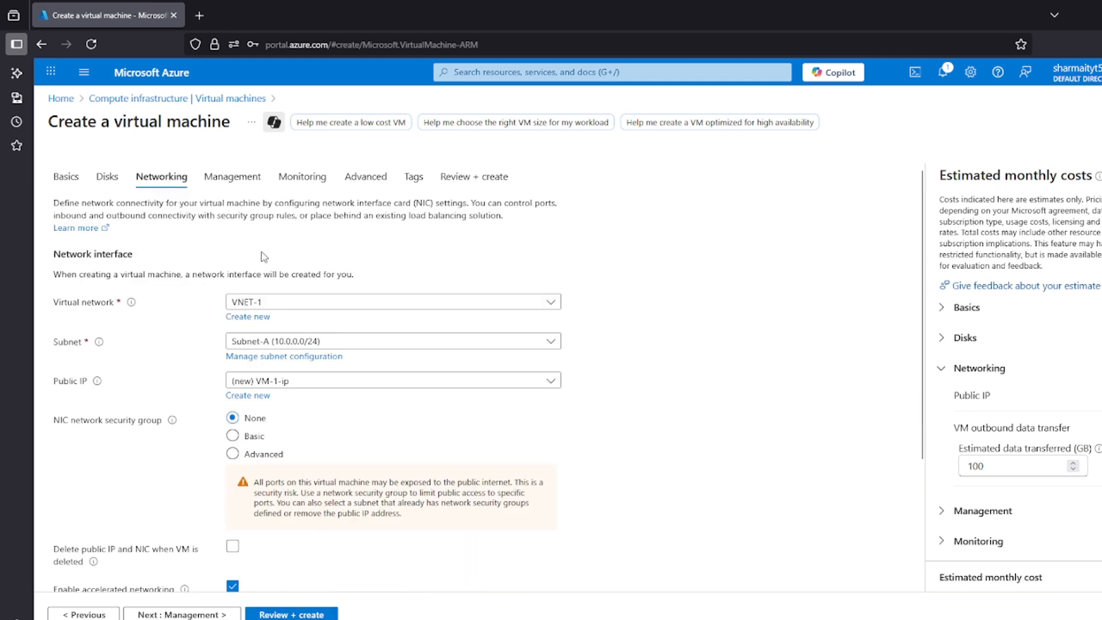
Run the final validation for VM-1 and create the virtual machine
{"action": "left_click", "coordinate": [286, 614]}
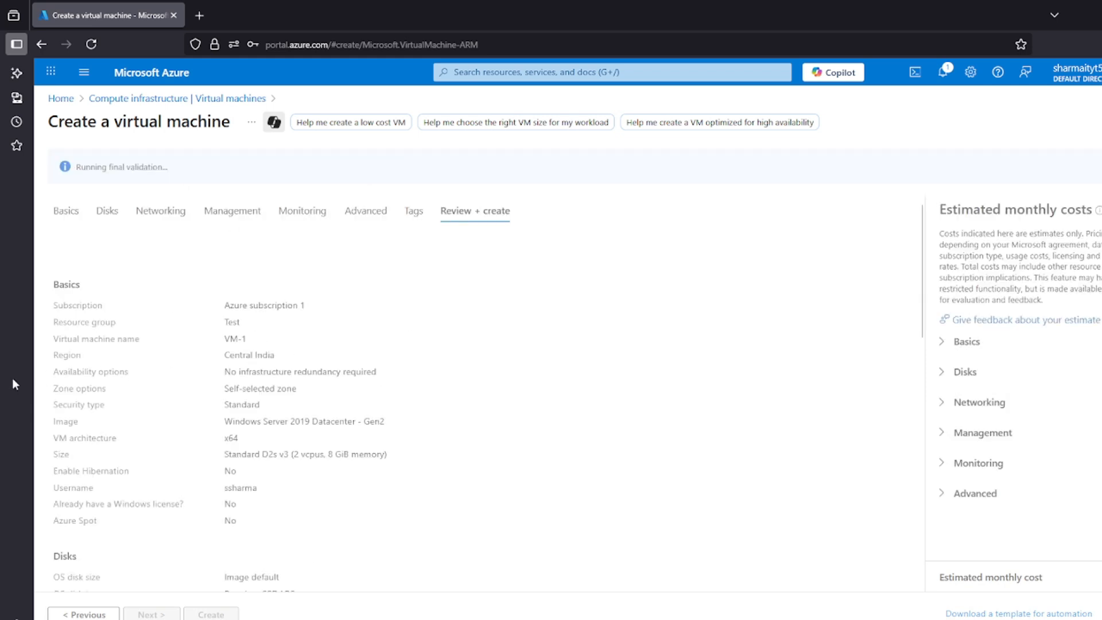
{"action": "left_click_drag", "start_coordinate": [148, 170], "coordinate": [70, 182]}
{"action": "left_click", "coordinate": [191, 439]}
{"action": "left_click", "coordinate": [206, 615]}
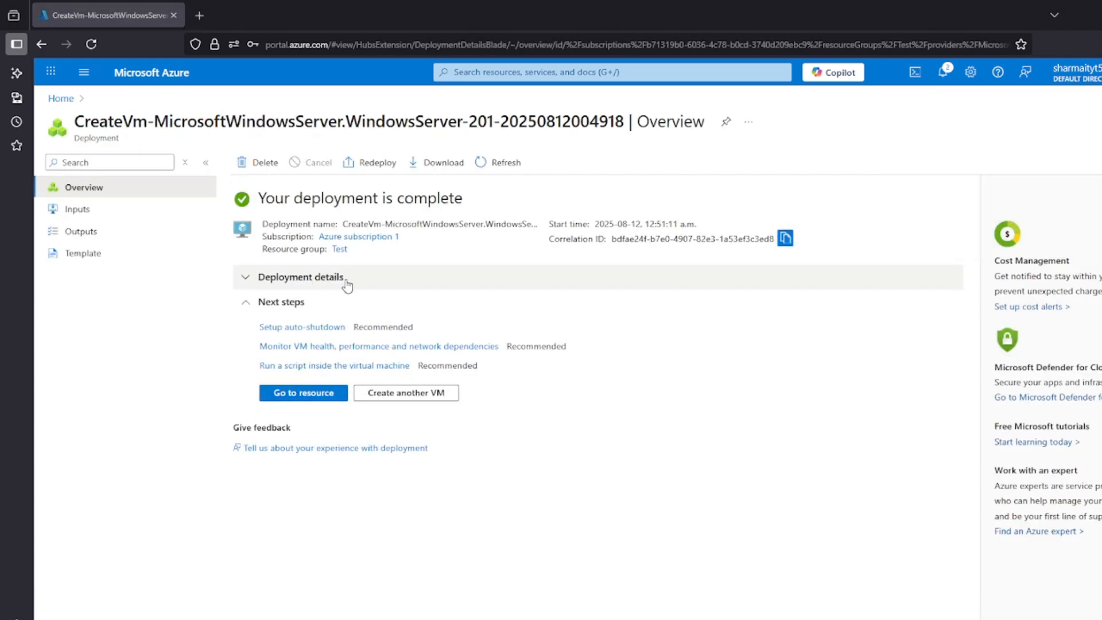
Return to the portal home, search for "virtual", open Virtual machines and start creating another virtual machine
{"action": "left_click", "coordinate": [63, 99]}
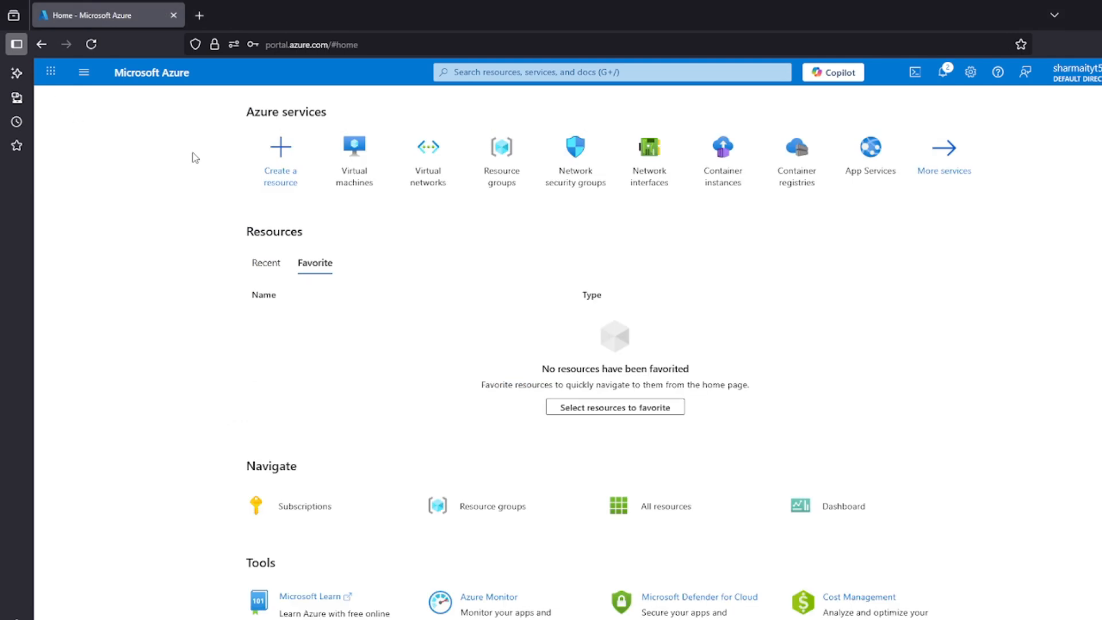
{"action": "left_click", "coordinate": [488, 72]}
{"action": "type", "text": "virt"}
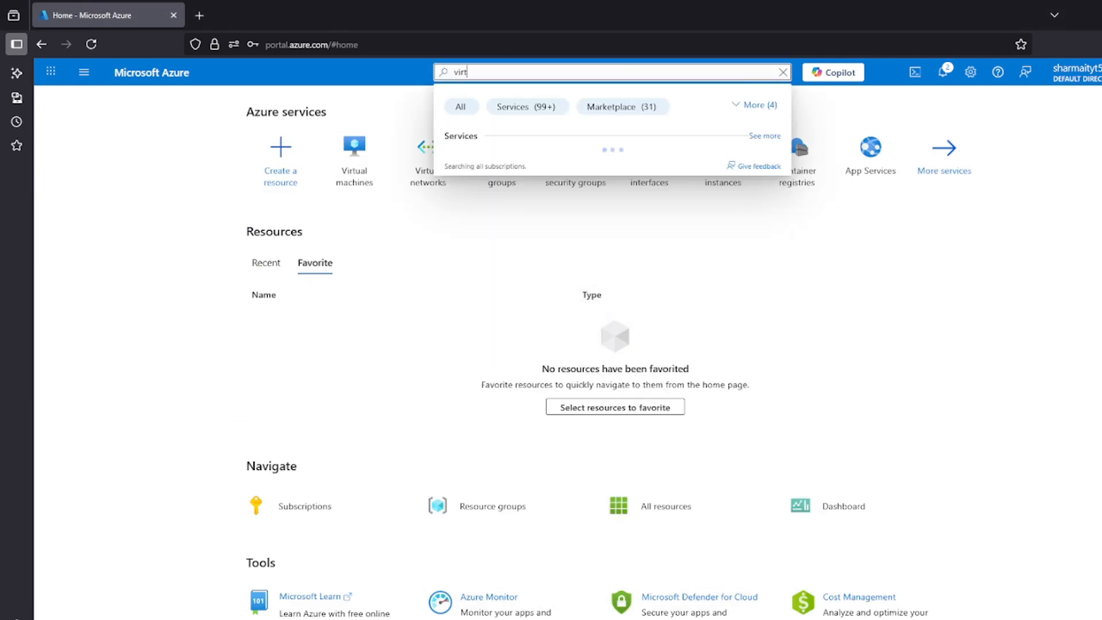
{"action": "type", "text": "ual"}
{"action": "left_click", "coordinate": [489, 163]}
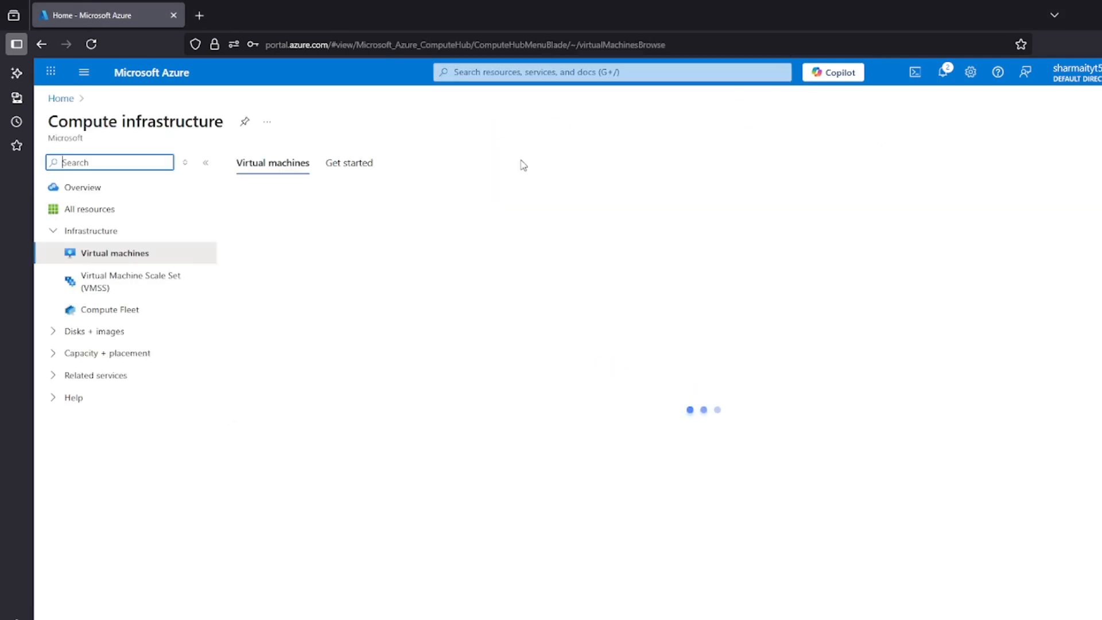
{"action": "left_click", "coordinate": [259, 200]}
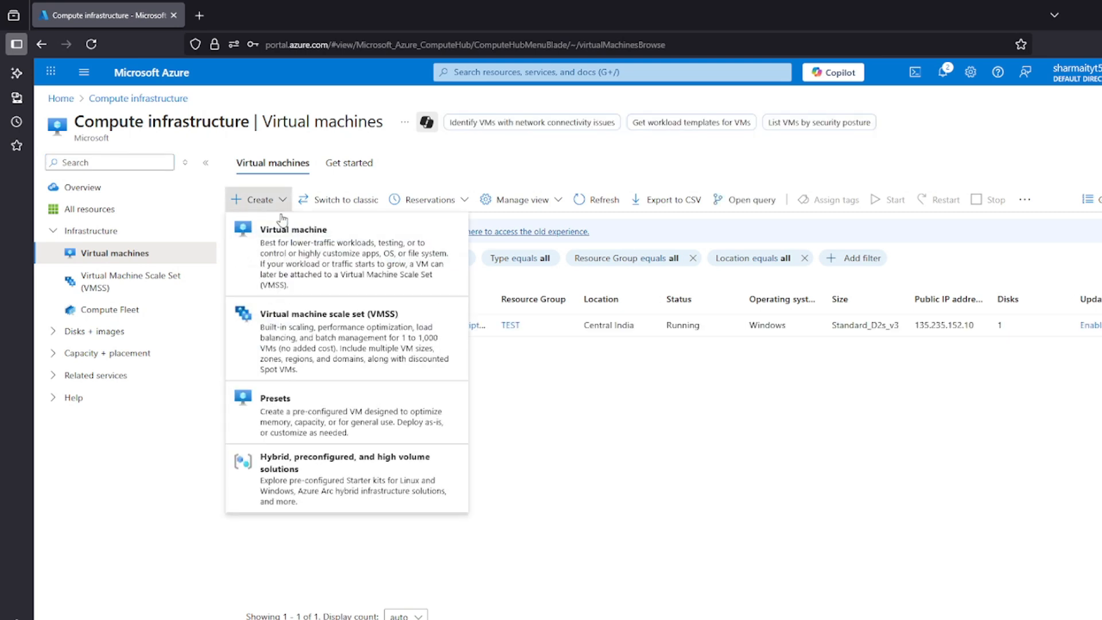
{"action": "left_click", "coordinate": [346, 279]}
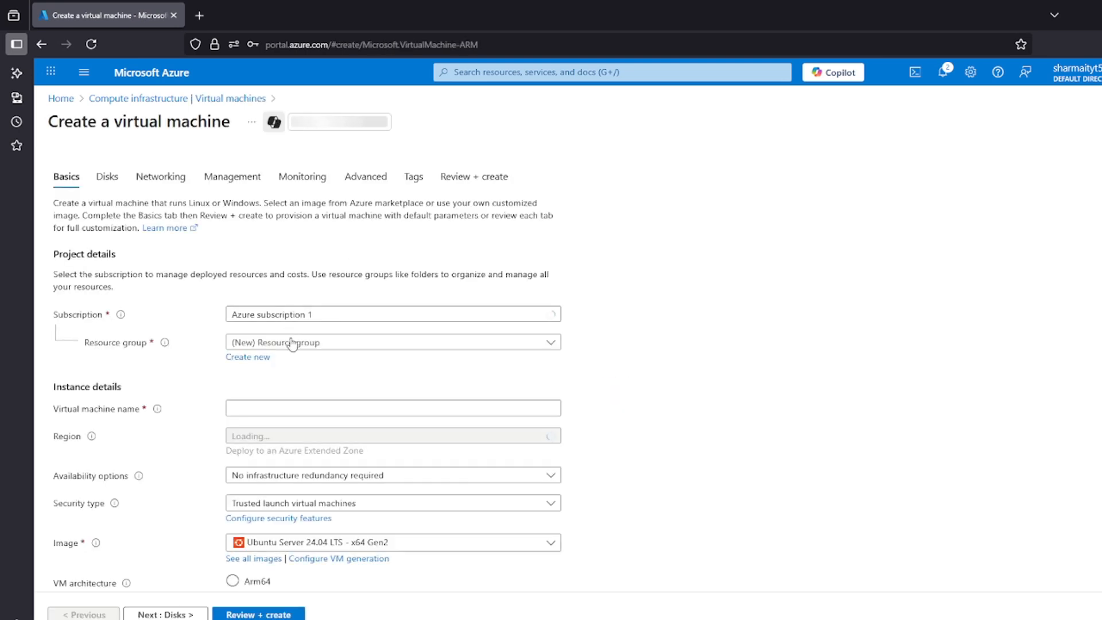
Assign the second virtual machine to the existing Test resource group and name it VM-2
{"action": "left_click", "coordinate": [292, 344]}
{"action": "left_click", "coordinate": [235, 408]}
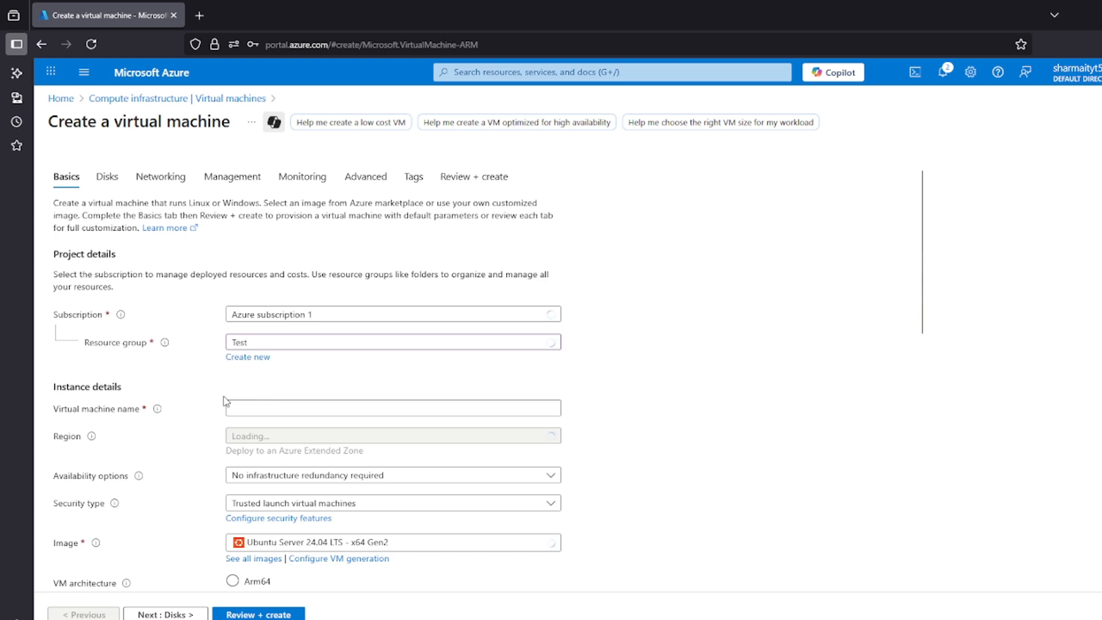
{"action": "left_click", "coordinate": [256, 409]}
{"action": "type", "text": "VM-2"}
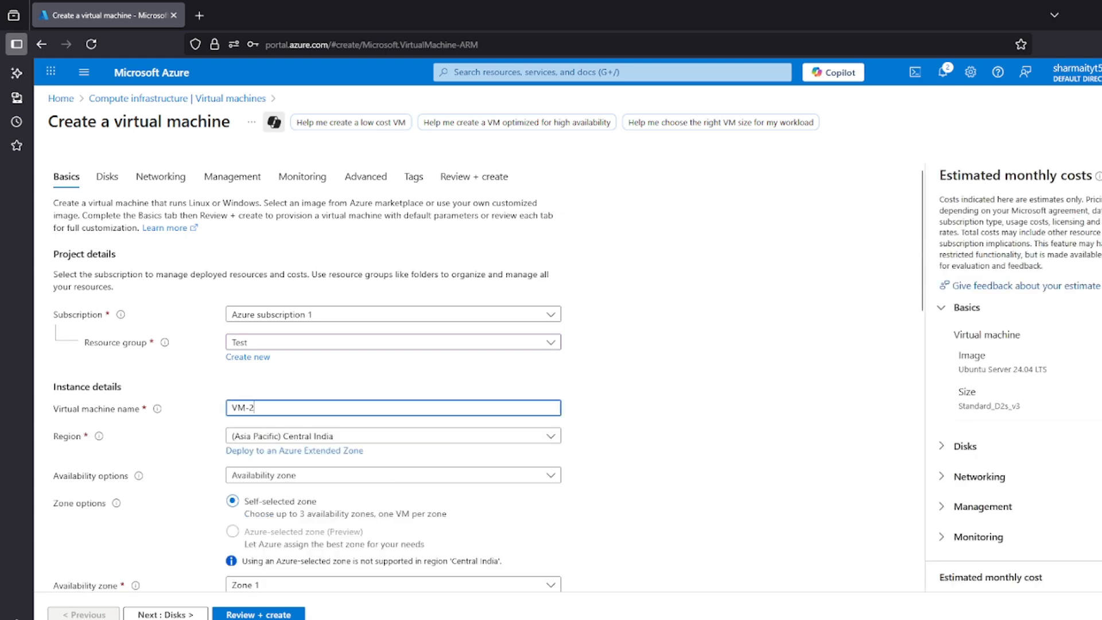
Set VM-2's availability option to No infrastructure redundancy required and its security type to Standard
{"action": "left_click", "coordinate": [261, 475]}
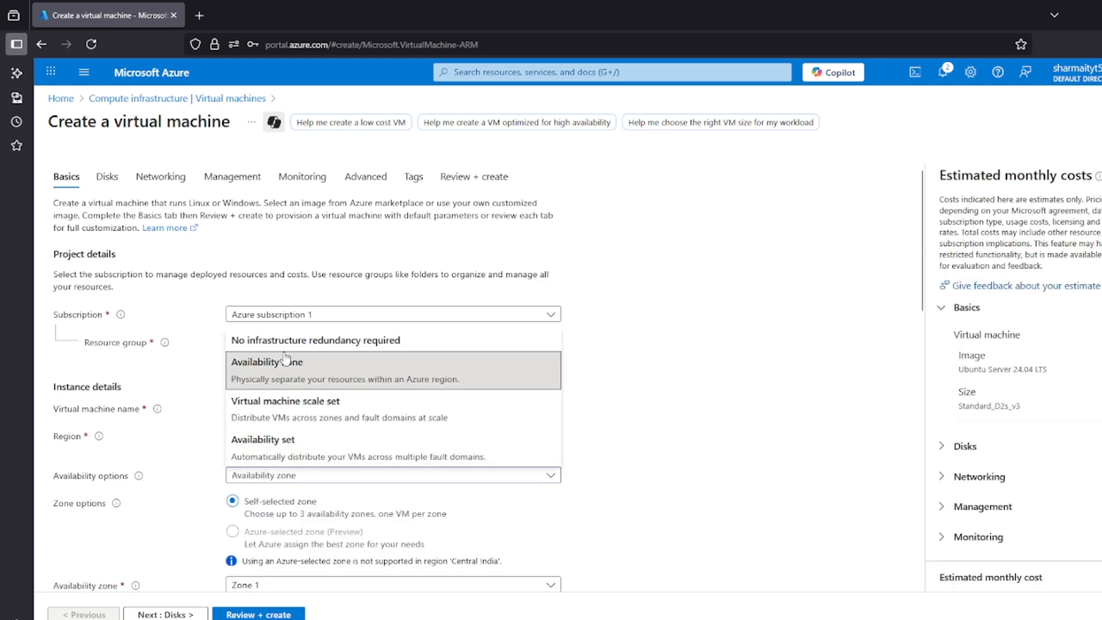
{"action": "left_click", "coordinate": [285, 360]}
{"action": "left_click", "coordinate": [276, 475]}
{"action": "left_click", "coordinate": [316, 340]}
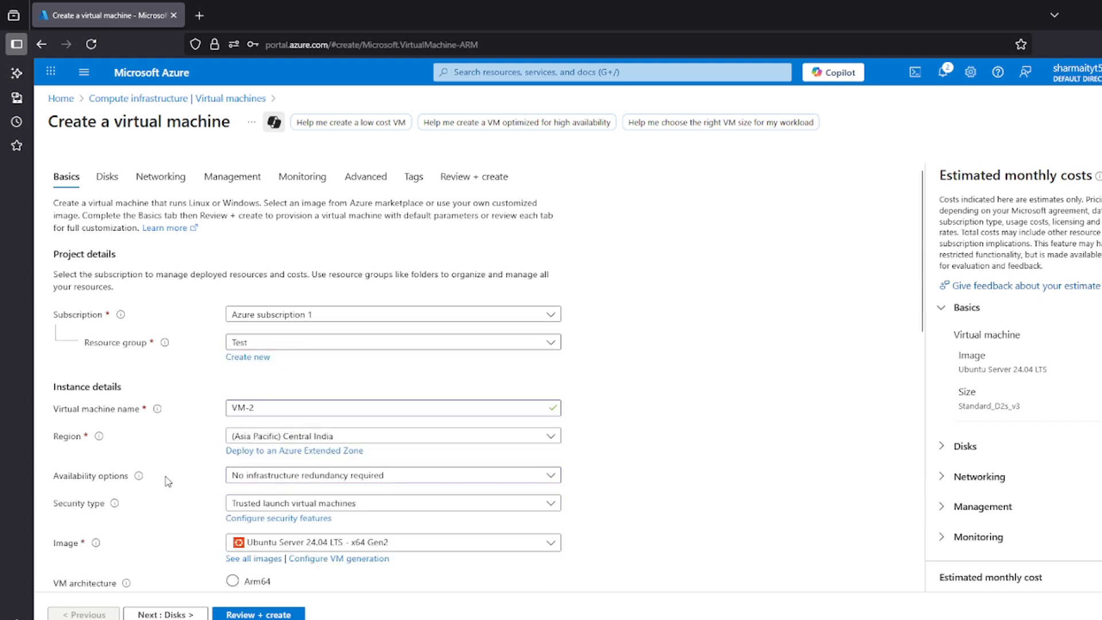
{"action": "scroll", "coordinate": [168, 481], "scroll_direction": "down", "scroll_amount": 4}
{"action": "left_click", "coordinate": [275, 280]}
{"action": "left_click", "coordinate": [258, 299]}
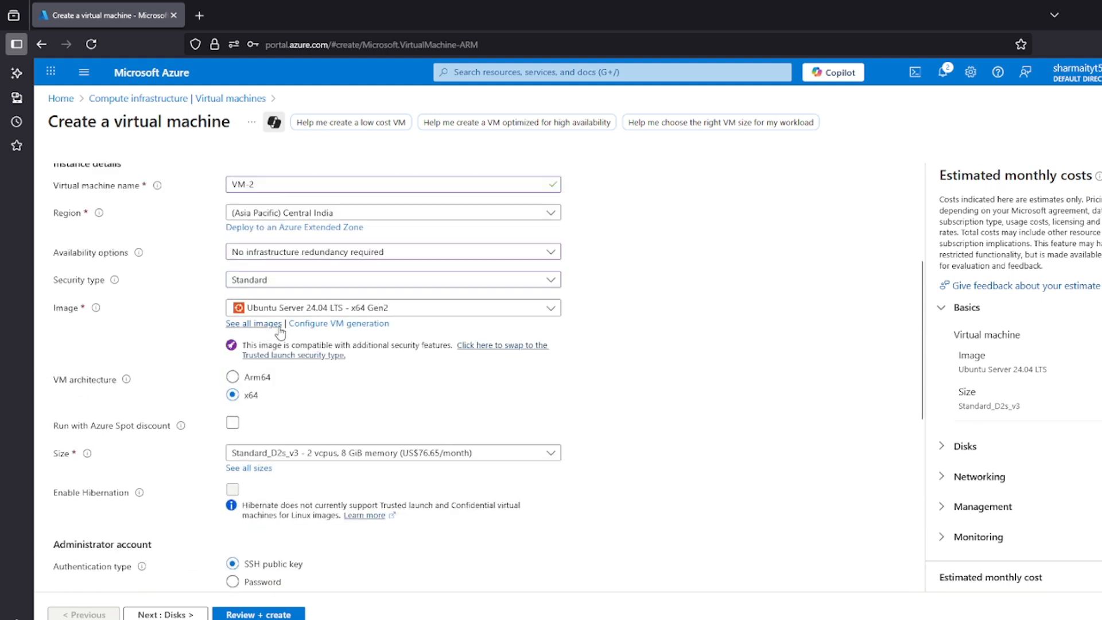
Select Windows Server 2019 Datacenter - x64 Gen2 as the image for VM-2
{"action": "left_click", "coordinate": [281, 308]}
{"action": "scroll", "coordinate": [296, 517], "scroll_direction": "down", "scroll_amount": 3}
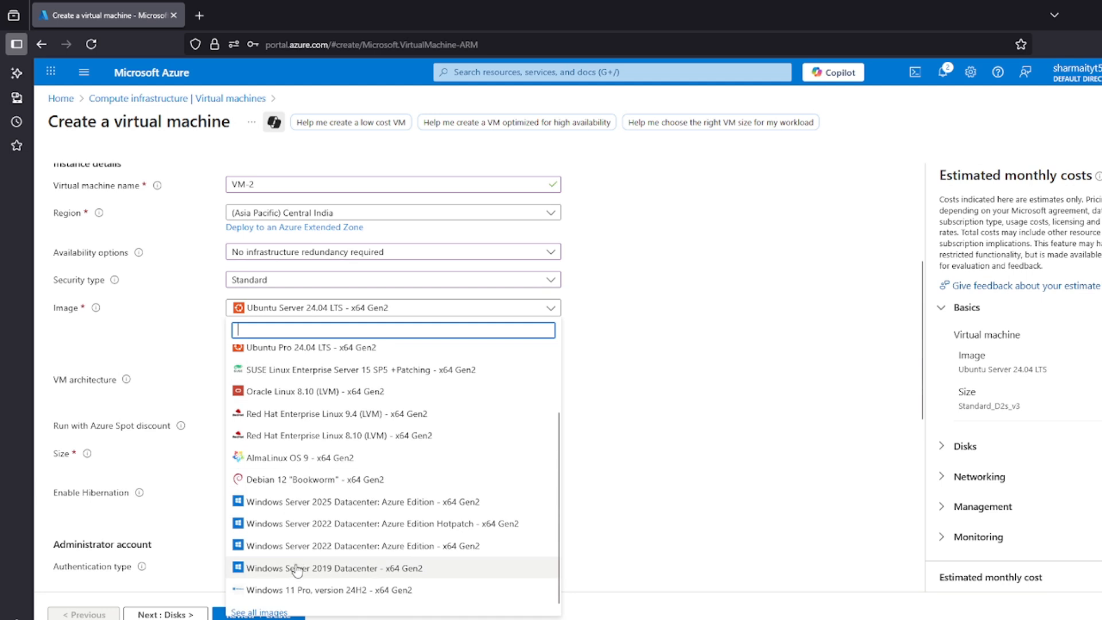
{"action": "left_click", "coordinate": [297, 570]}
Fill in VM-2's administrator username, password and password confirmation
{"action": "scroll", "coordinate": [187, 448], "scroll_direction": "down", "scroll_amount": 2}
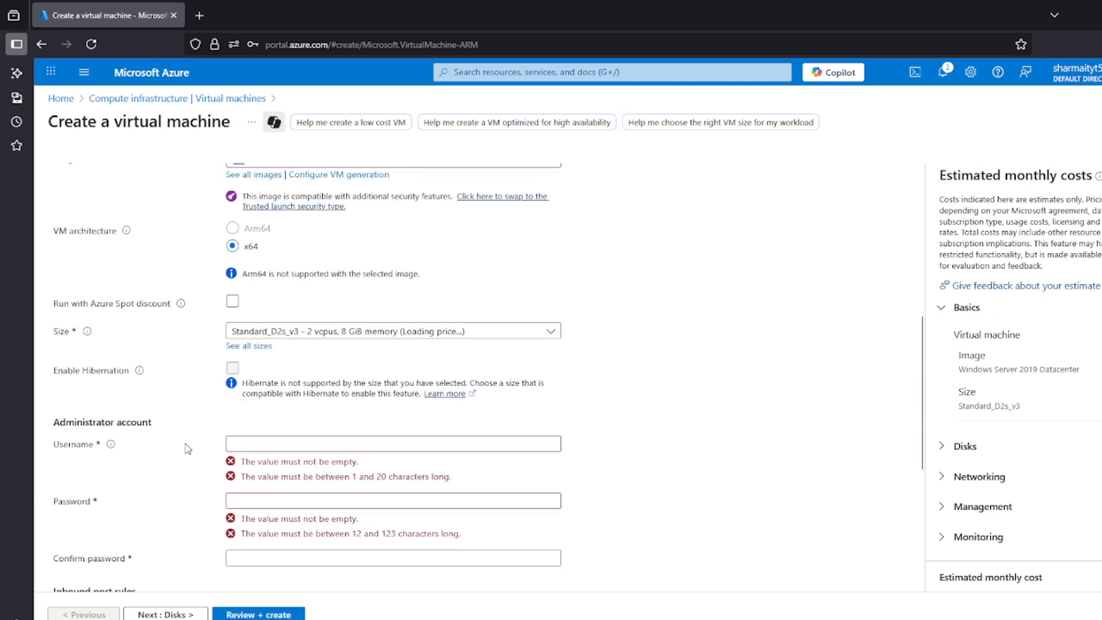
{"action": "left_click", "coordinate": [269, 444]}
{"action": "type", "text": "ssharma"}
{"action": "key", "text": "Tab"}
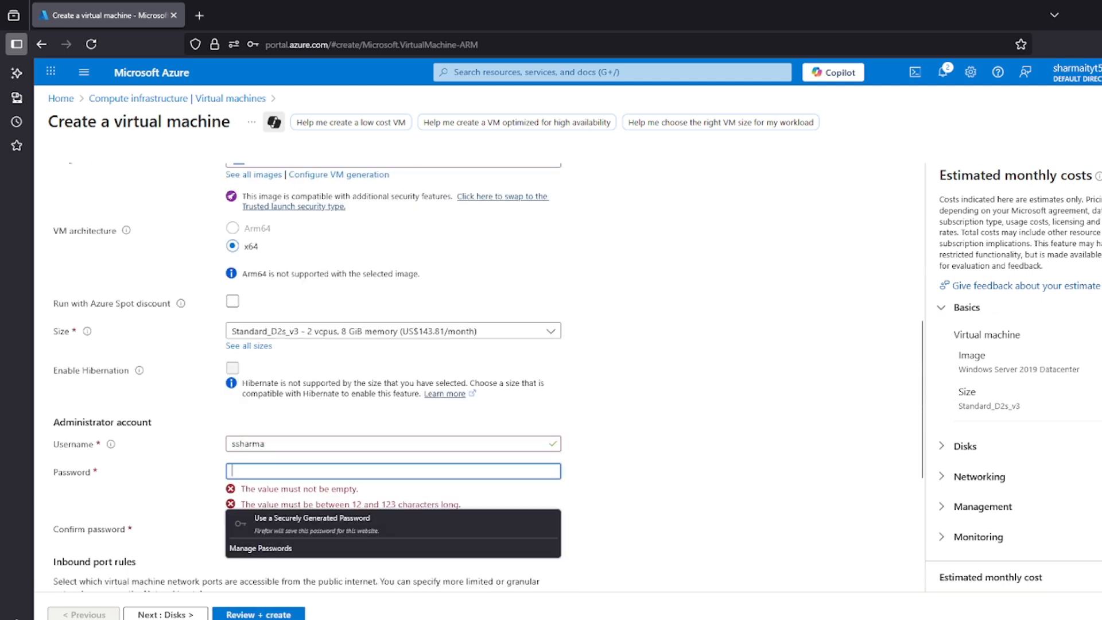
{"action": "type", "text": "•••••"}
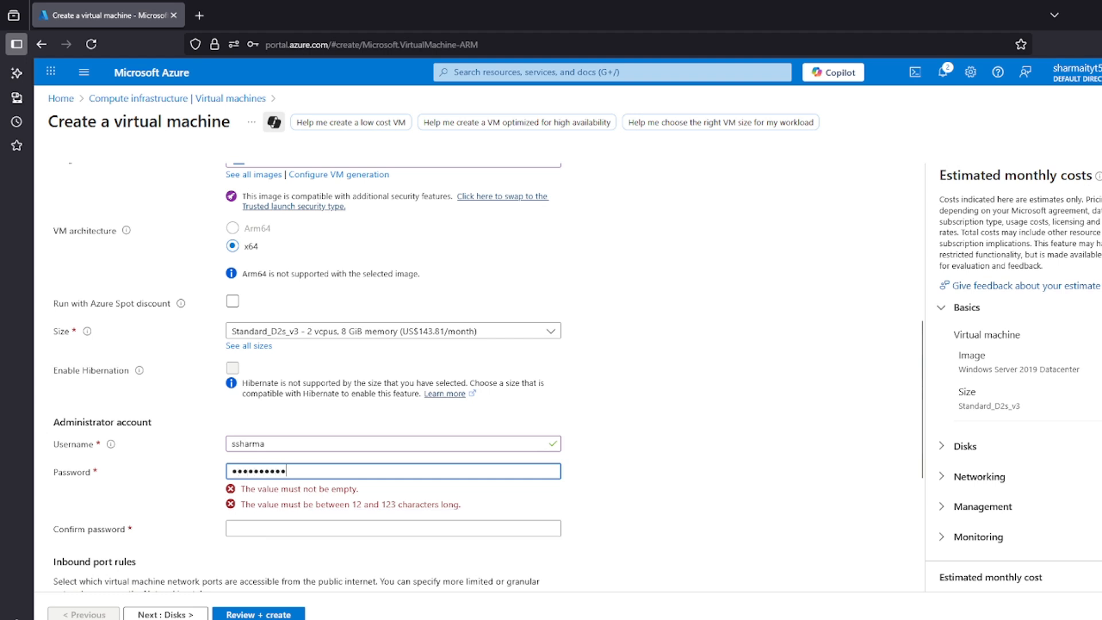
{"action": "key", "text": "Tab"}
{"action": "type", "text": "•••"}
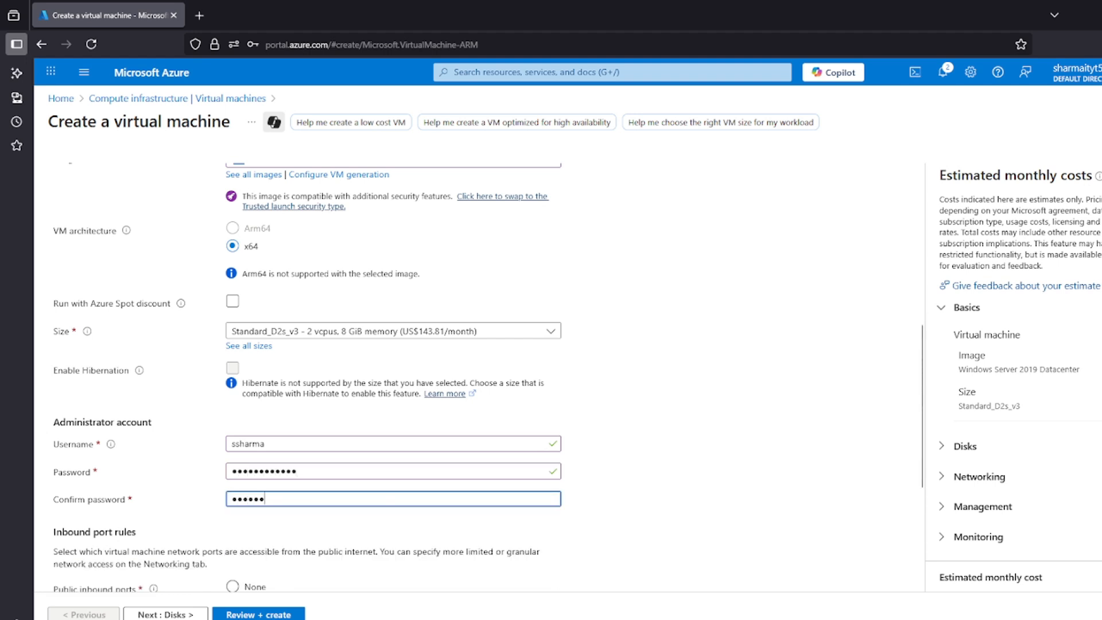
{"action": "scroll", "coordinate": [252, 438], "scroll_direction": "down", "scroll_amount": 4}
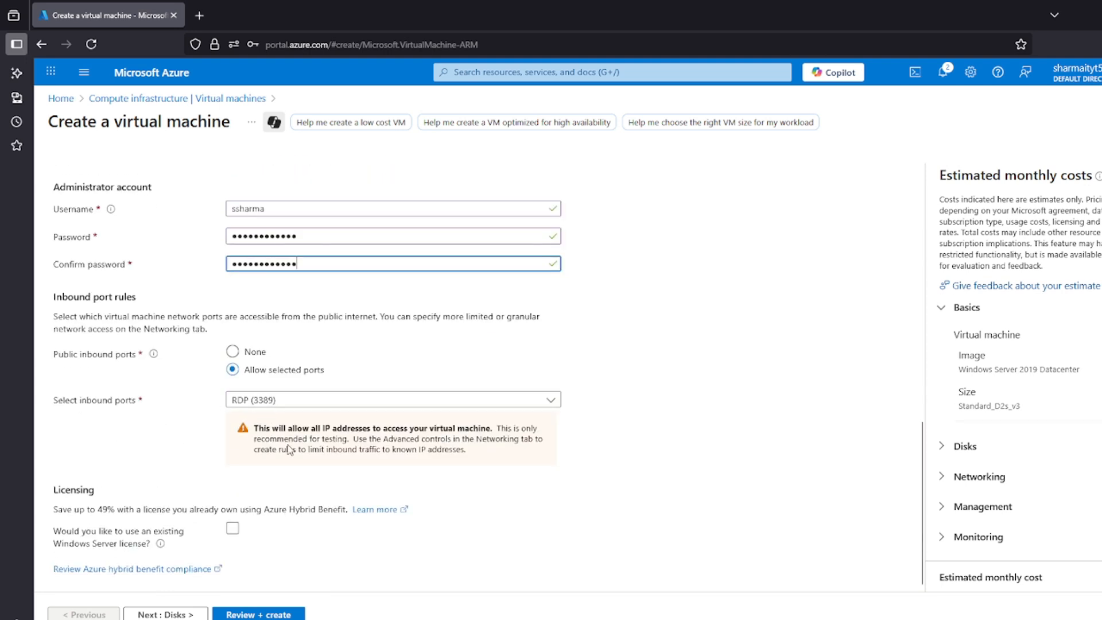
Accept VM-2's default disk settings, keep VNET-1 and Subnet-A for networking, and set the NIC network security group to None
{"action": "left_click", "coordinate": [201, 614]}
{"action": "left_click", "coordinate": [201, 614]}
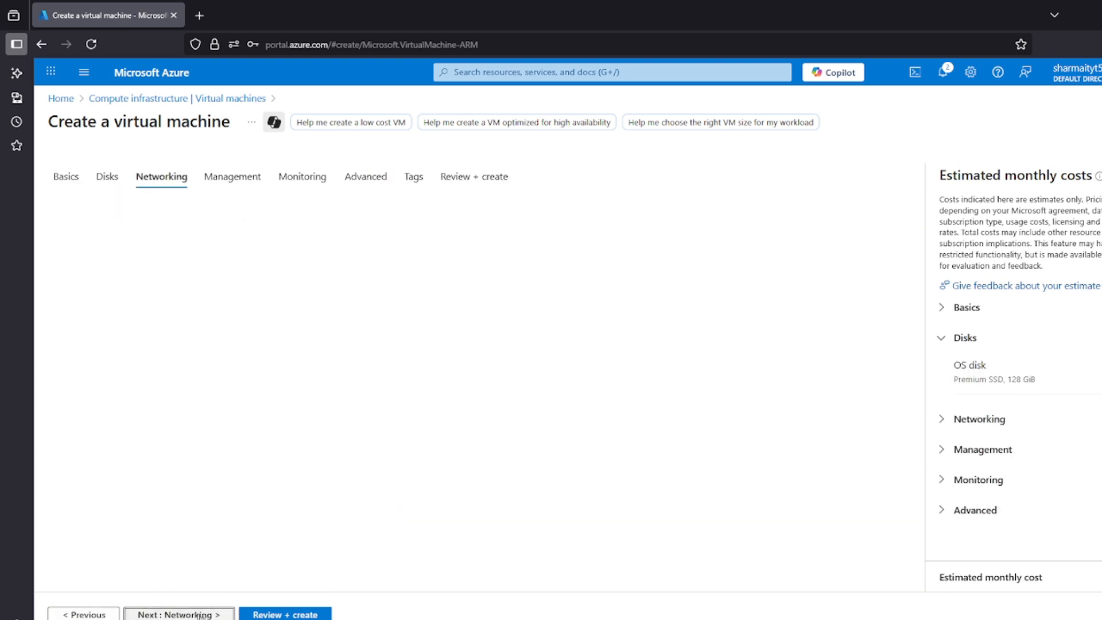
{"action": "left_click_drag", "start_coordinate": [62, 304], "coordinate": [110, 304]}
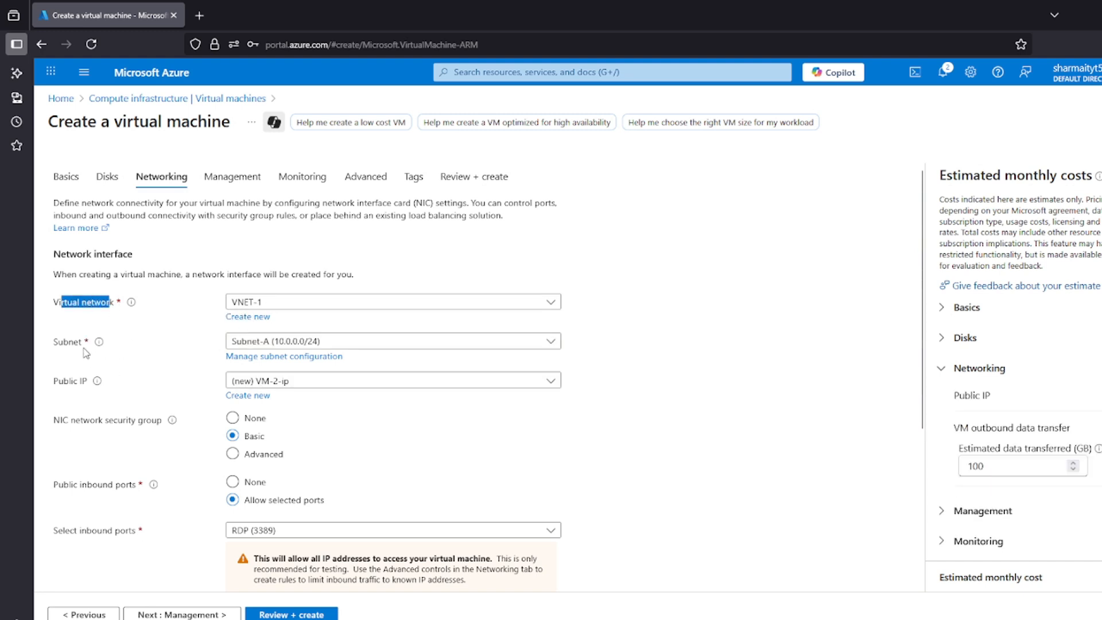
{"action": "left_click_drag", "start_coordinate": [52, 344], "coordinate": [65, 355]}
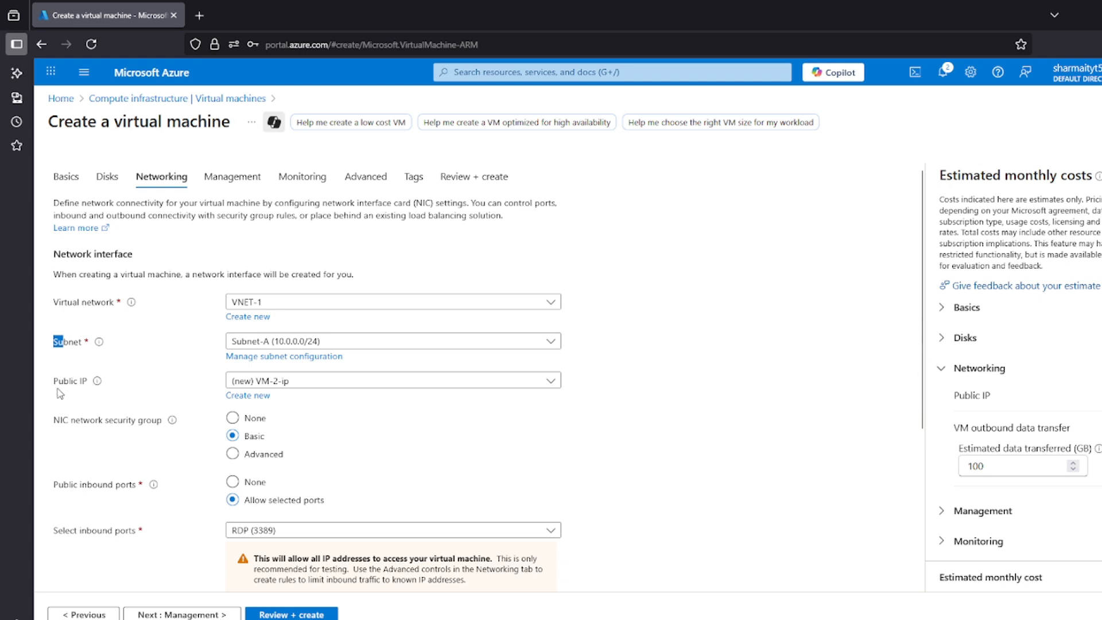
{"action": "left_click_drag", "start_coordinate": [55, 381], "coordinate": [87, 382]}
{"action": "left_click_drag", "start_coordinate": [54, 419], "coordinate": [150, 439]}
{"action": "left_click", "coordinate": [152, 438]}
{"action": "left_click", "coordinate": [239, 420]}
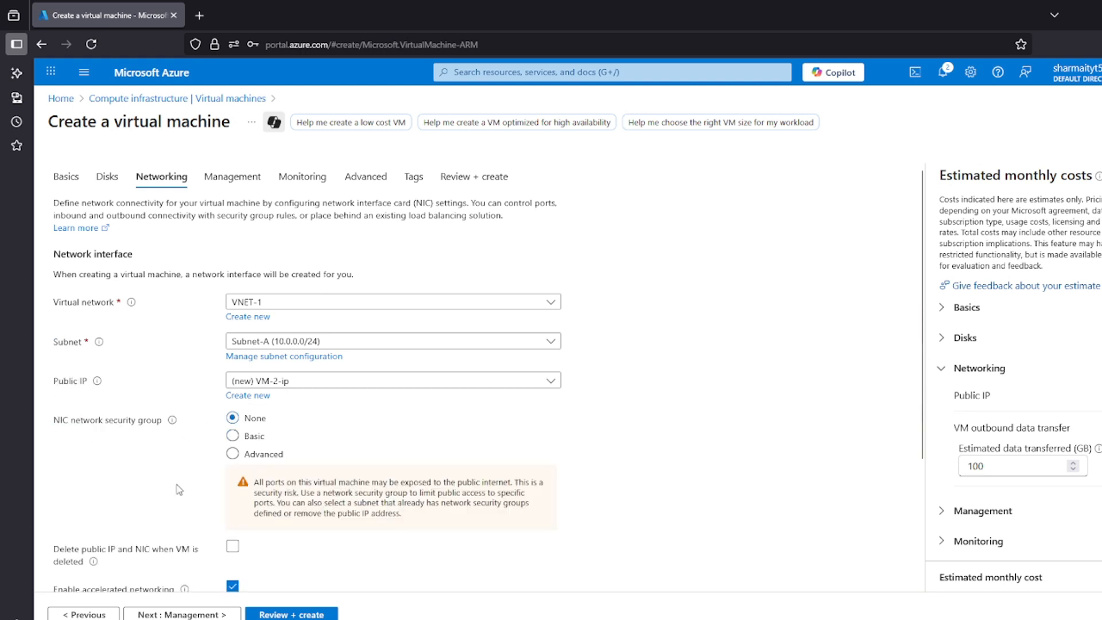
Validate VM-2's configuration and create the virtual machine
{"action": "scroll", "coordinate": [179, 489], "scroll_direction": "down", "scroll_amount": 3}
{"action": "left_click", "coordinate": [272, 614]}
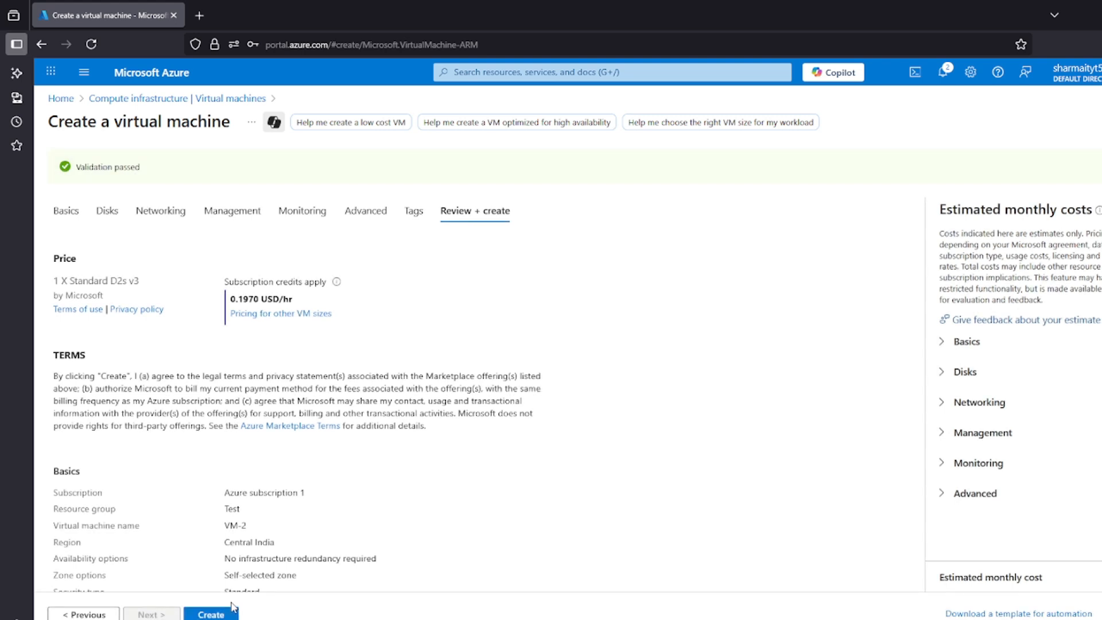
{"action": "left_click", "coordinate": [224, 614]}
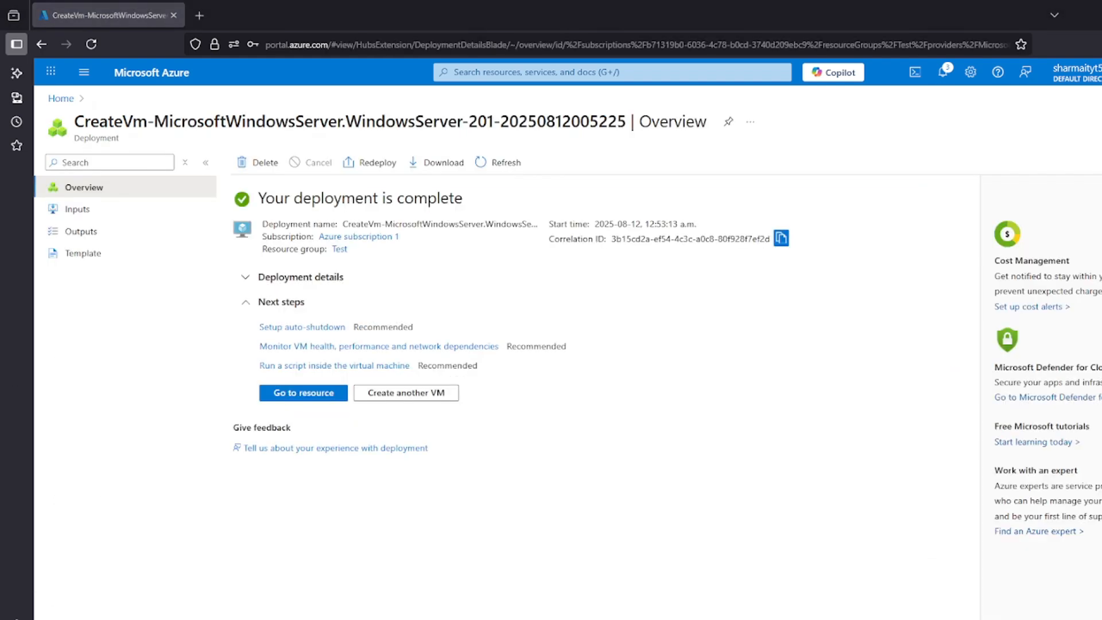
Return to the virtual machines list from the portal home and start creating a third virtual machine
{"action": "left_click", "coordinate": [61, 98]}
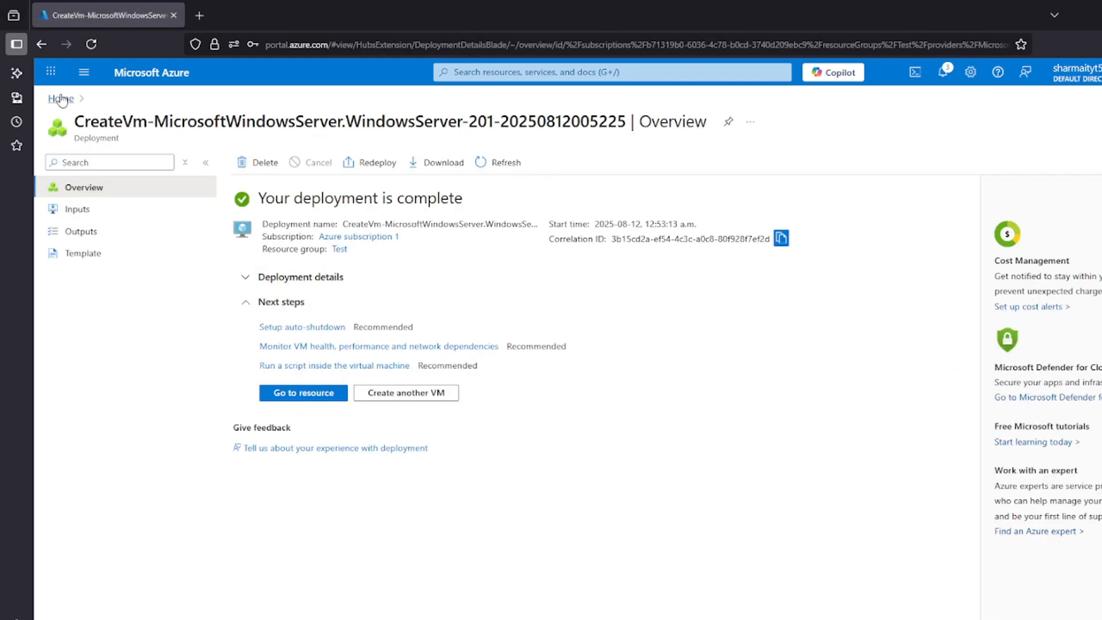
{"action": "left_click", "coordinate": [359, 158]}
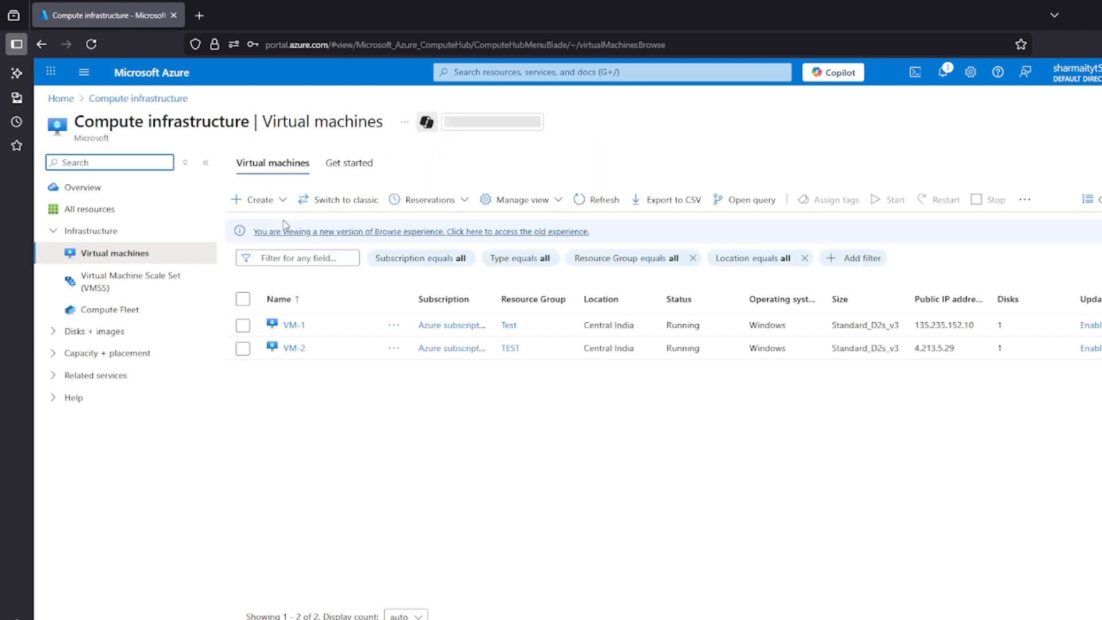
{"action": "left_click", "coordinate": [258, 200]}
{"action": "left_click", "coordinate": [269, 237]}
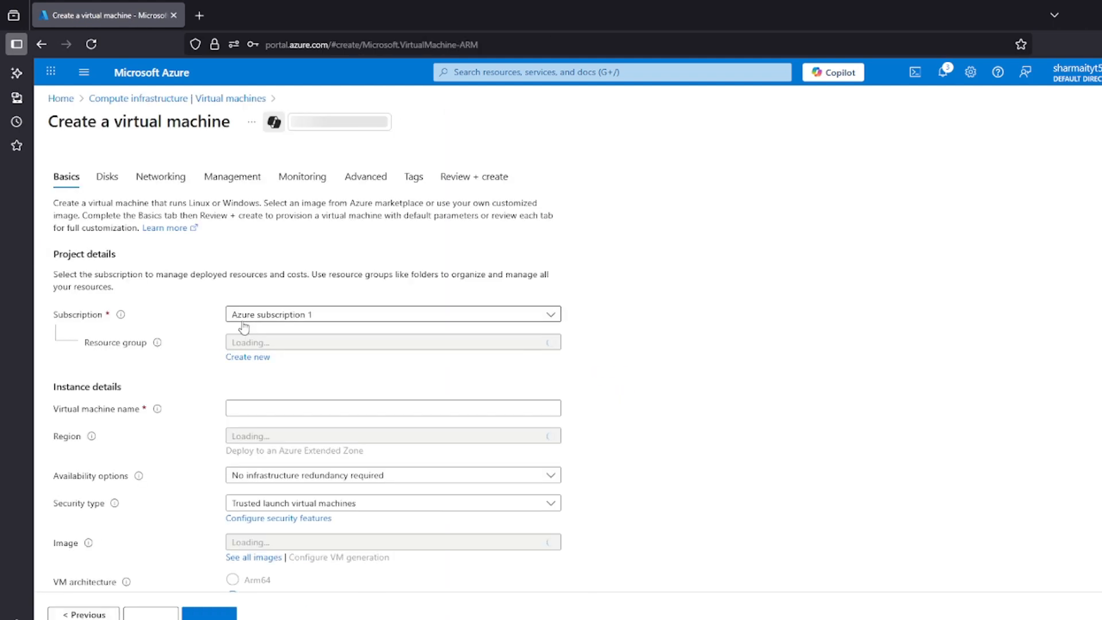
Assign the third virtual machine to the existing Test resource group and name it VM-3
{"action": "left_click", "coordinate": [250, 342]}
{"action": "left_click", "coordinate": [251, 418]}
{"action": "left_click", "coordinate": [255, 407]}
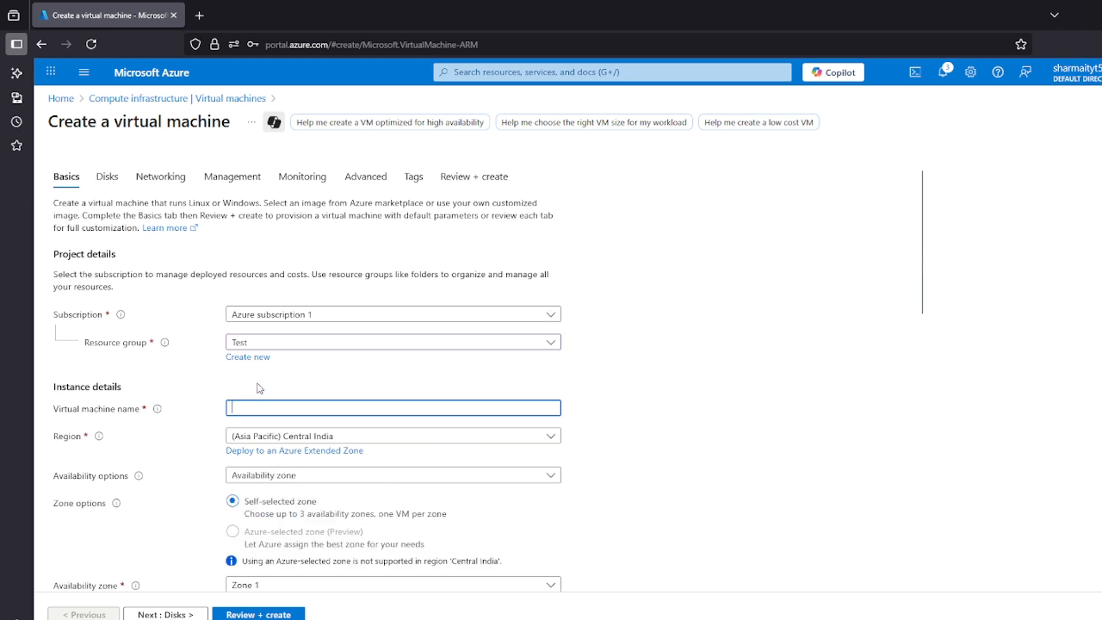
{"action": "type", "text": "VM-3"}
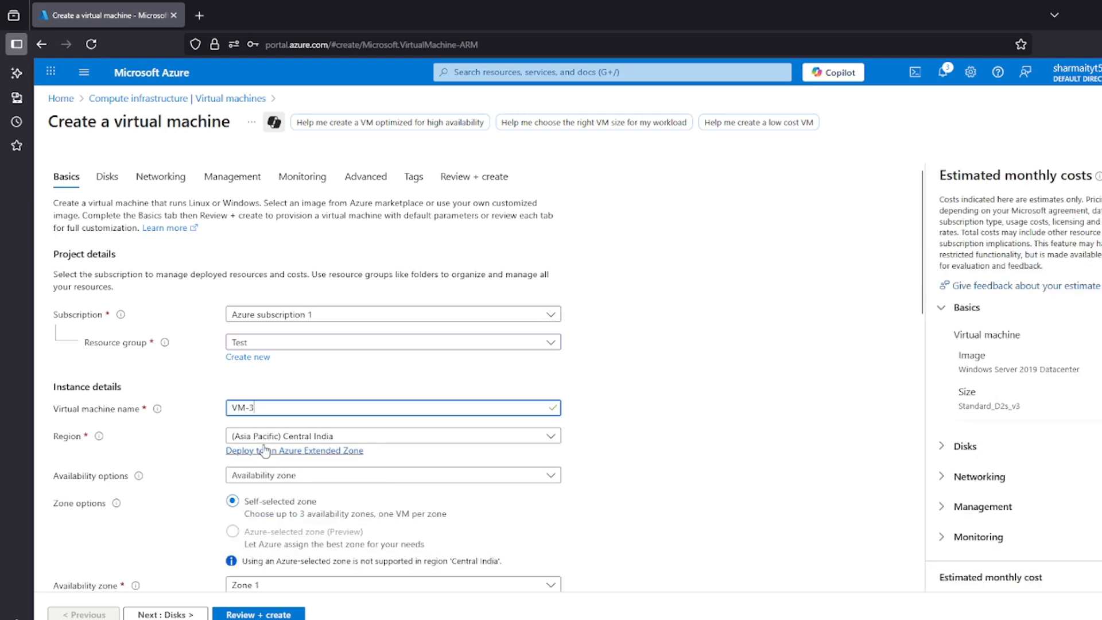
Set VM-3's availability options to No infrastructure redundancy required, keeping the Central India region
{"action": "left_click", "coordinate": [260, 439]}
{"action": "left_click", "coordinate": [166, 442]}
{"action": "left_click", "coordinate": [264, 475]}
{"action": "left_click", "coordinate": [298, 339]}
Enter VM-3's administrator username, then fill in and confirm the administrator password
{"action": "scroll", "coordinate": [298, 344], "scroll_direction": "down", "scroll_amount": 4}
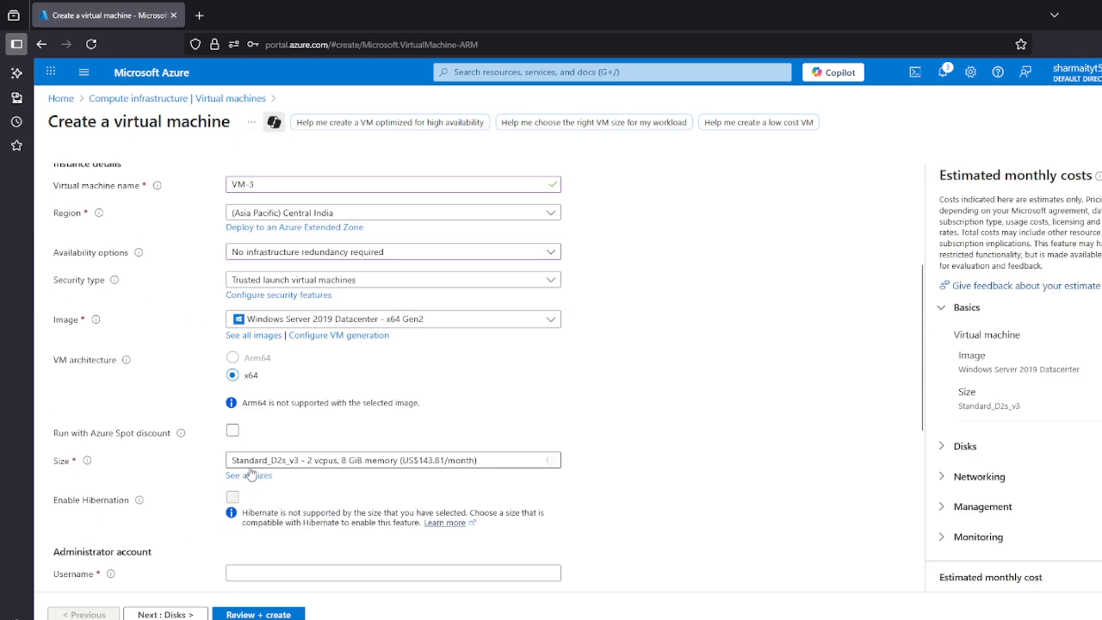
{"action": "left_click", "coordinate": [291, 571]}
{"action": "type", "text": "ssharma"}
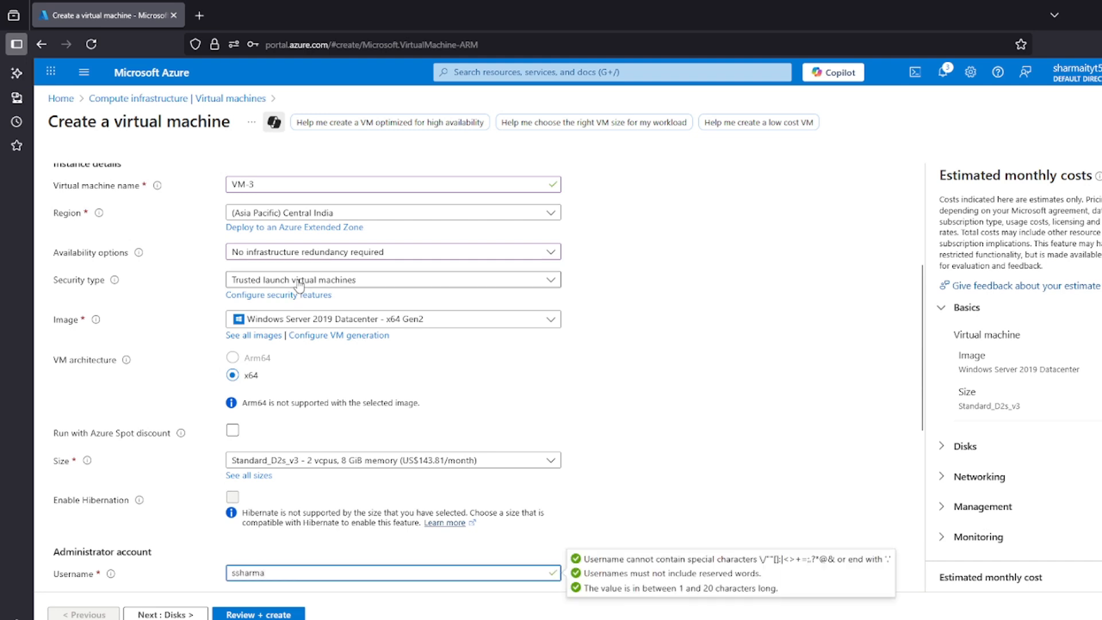
{"action": "scroll", "coordinate": [276, 322], "scroll_direction": "down", "scroll_amount": 5}
{"action": "left_click", "coordinate": [276, 321]}
{"action": "type", "text": "••••••••••"}
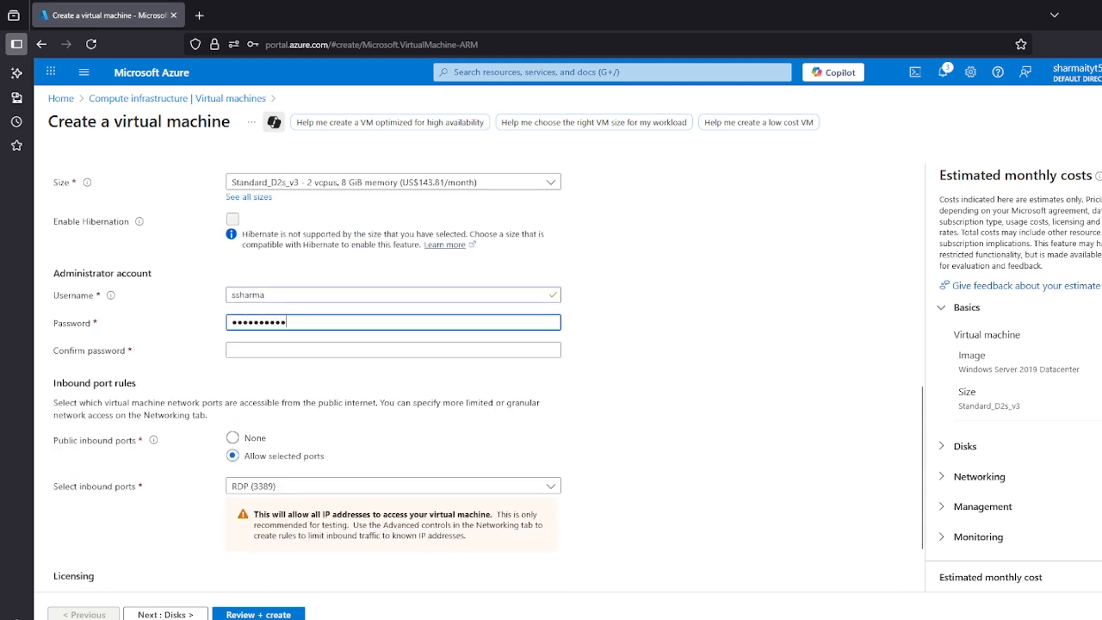
{"action": "type", "text": "••"}
{"action": "key", "text": "Tab"}
{"action": "type", "text": "•••••••"}
Keep RDP (3389) as VM-3's allowed inbound port, accept the default disk settings and proceed to networking
{"action": "scroll", "coordinate": [281, 363], "scroll_direction": "down", "scroll_amount": 2}
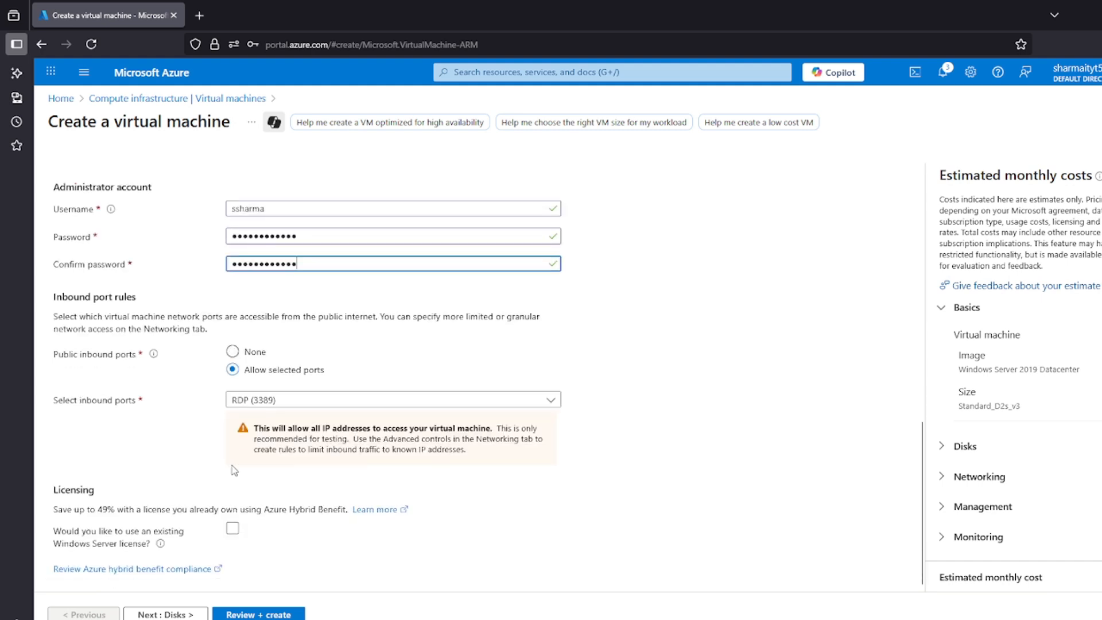
{"action": "left_click_drag", "start_coordinate": [52, 354], "coordinate": [131, 356]}
{"action": "left_click", "coordinate": [146, 387]}
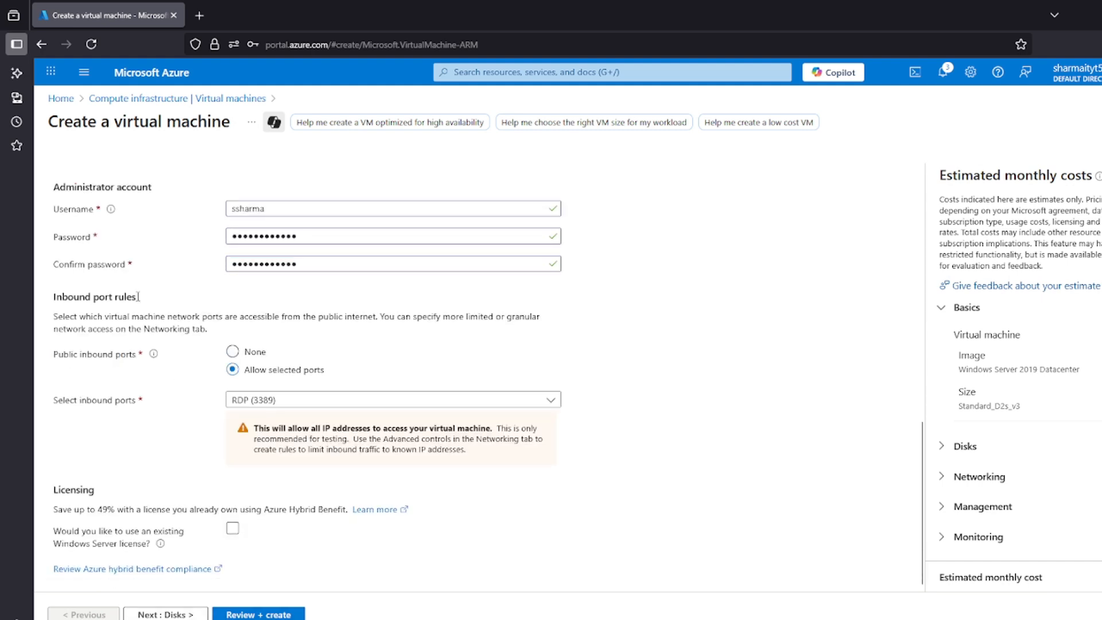
{"action": "left_click", "coordinate": [165, 614]}
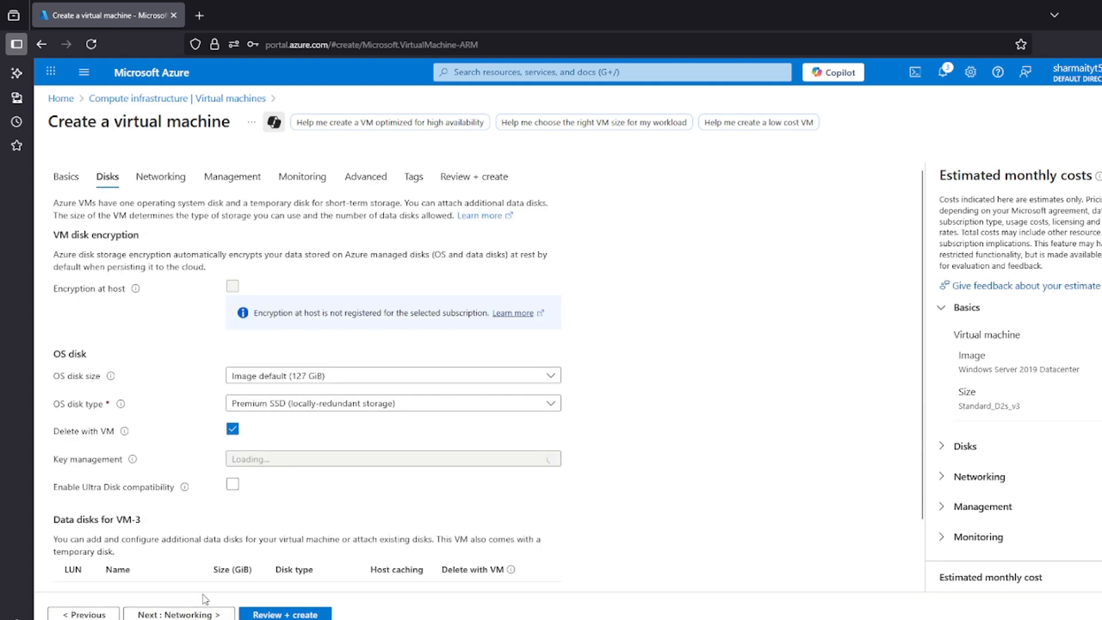
{"action": "left_click", "coordinate": [182, 614]}
Keep VNET-1, Subnet-A and the new public IP for VM-3, and set the NIC network security group to None
{"action": "left_click_drag", "start_coordinate": [64, 303], "coordinate": [115, 302]}
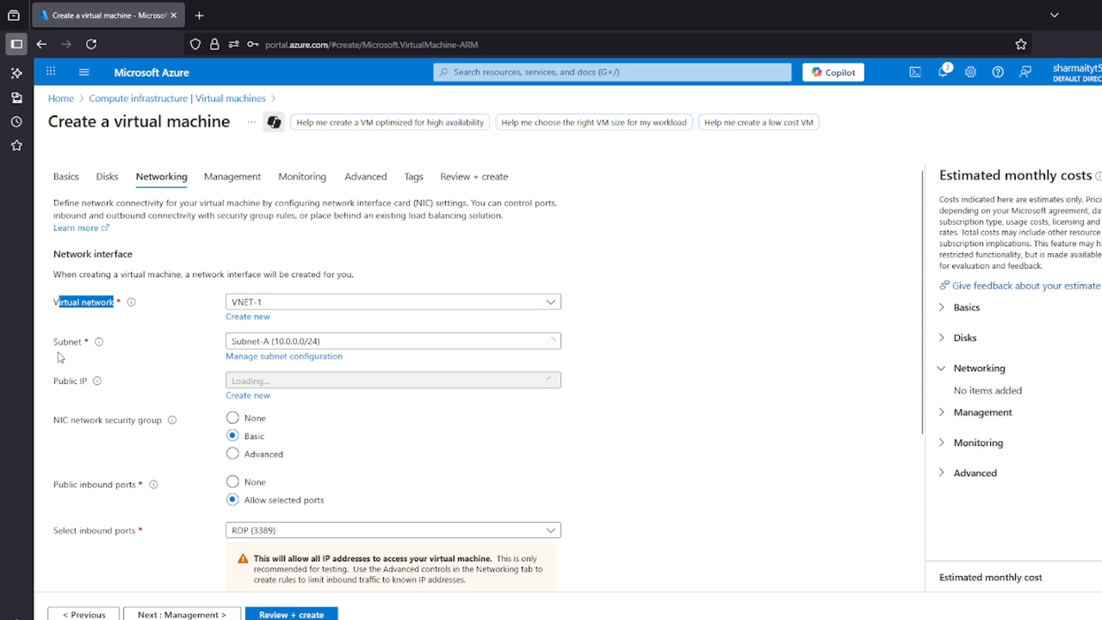
{"action": "left_click_drag", "start_coordinate": [59, 342], "coordinate": [82, 342]}
{"action": "left_click_drag", "start_coordinate": [54, 381], "coordinate": [223, 384]}
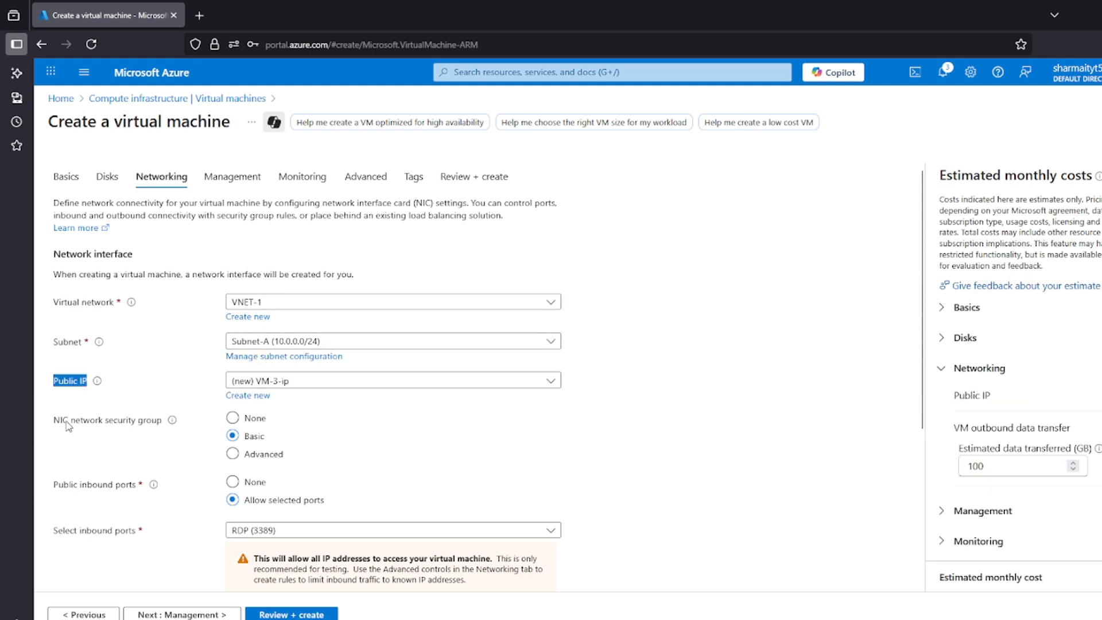
{"action": "left_click_drag", "start_coordinate": [68, 426], "coordinate": [148, 443]}
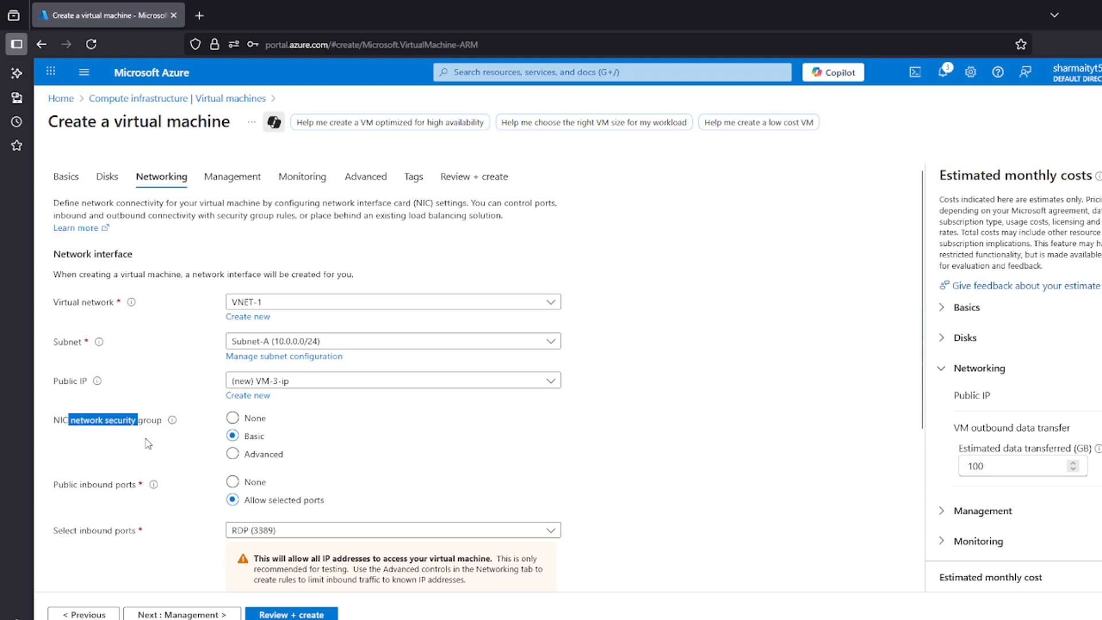
{"action": "left_click", "coordinate": [233, 418]}
Validate VM-3's configuration and create the virtual machine
{"action": "left_click", "coordinate": [253, 615]}
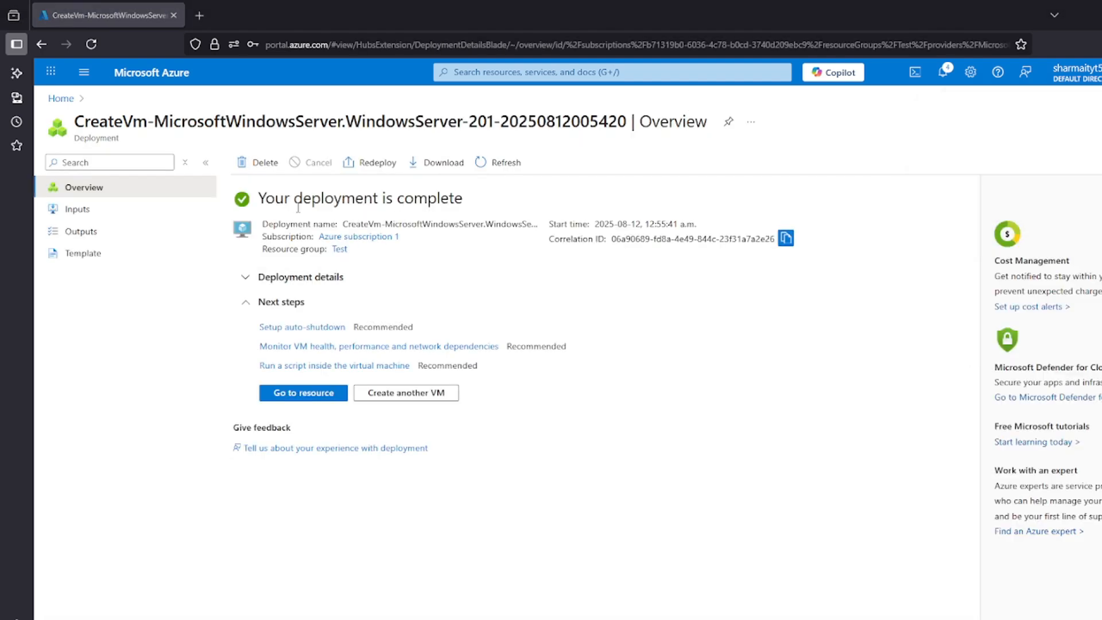
{"action": "left_click_drag", "start_coordinate": [297, 207], "coordinate": [439, 202]}
{"action": "left_click", "coordinate": [437, 201]}
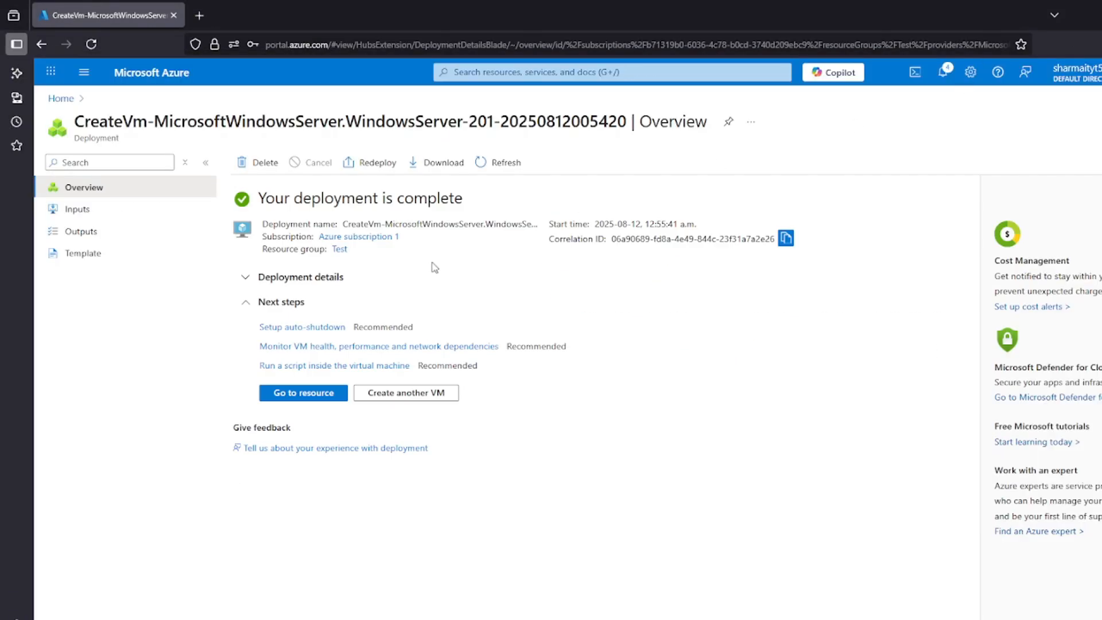
Return to the portal home, search for "network secu" and open the network security groups service
{"action": "left_click", "coordinate": [60, 99]}
{"action": "left_click", "coordinate": [520, 72]}
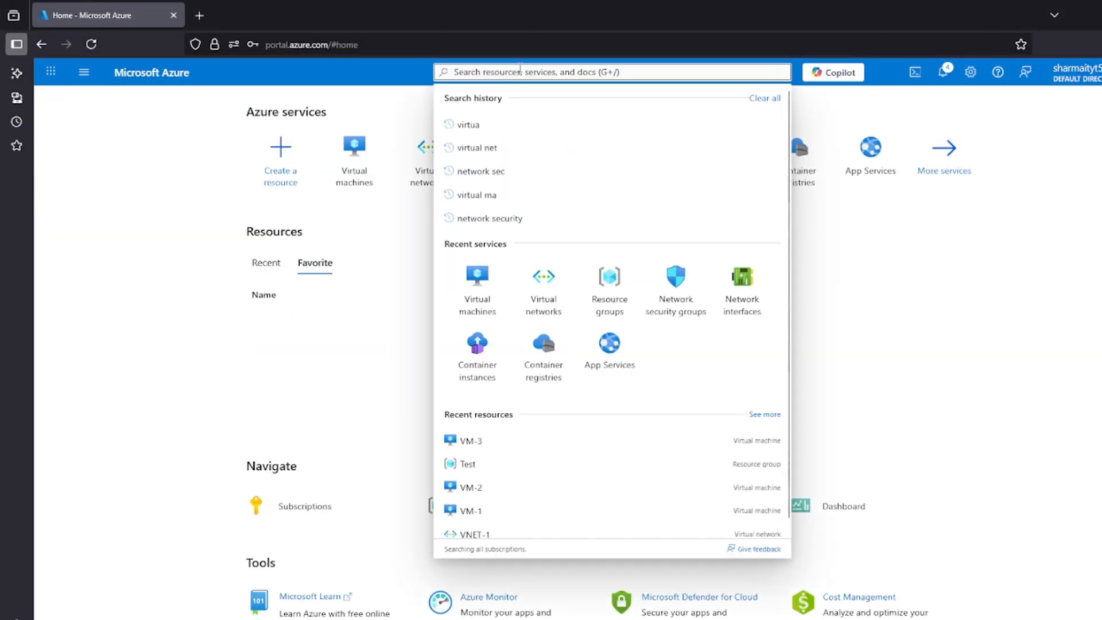
{"action": "type", "text": "network"}
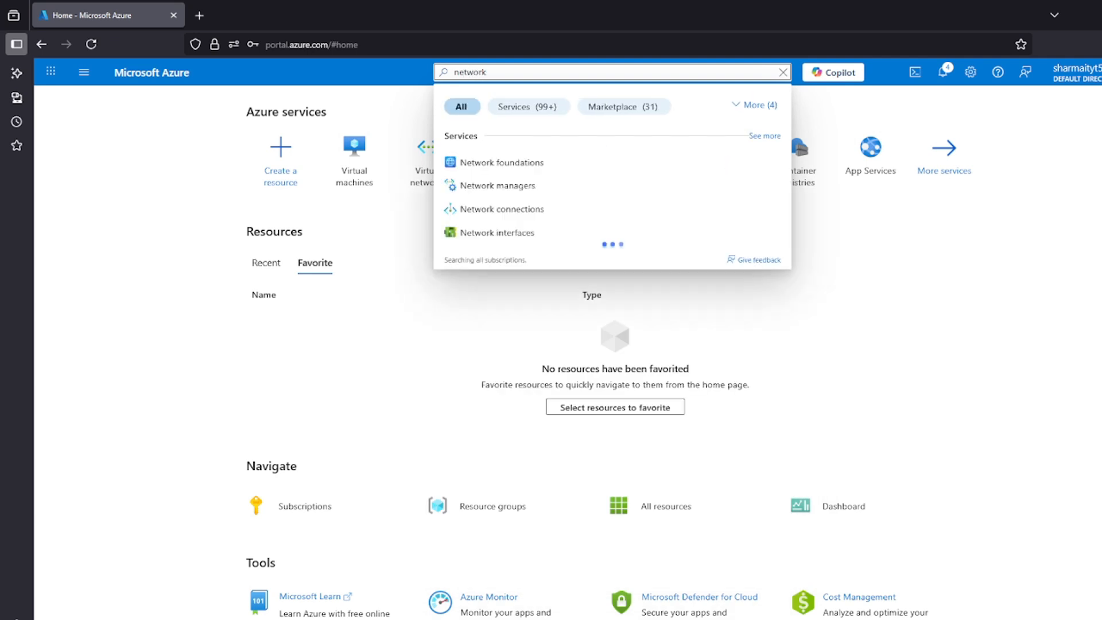
{"action": "type", "text": " s"}
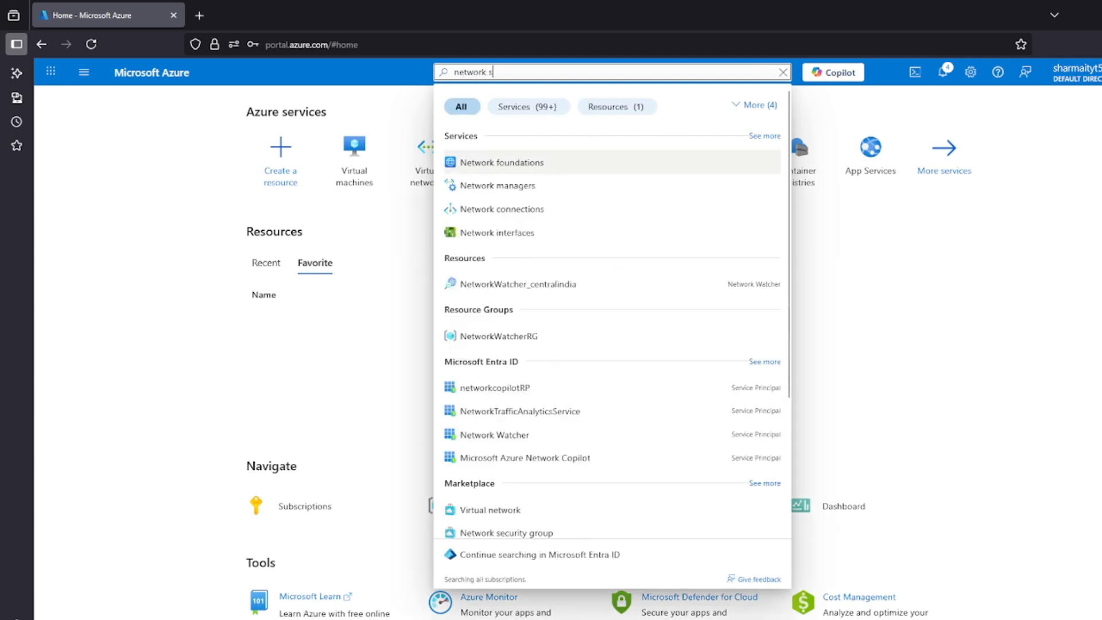
{"action": "type", "text": "ecu"}
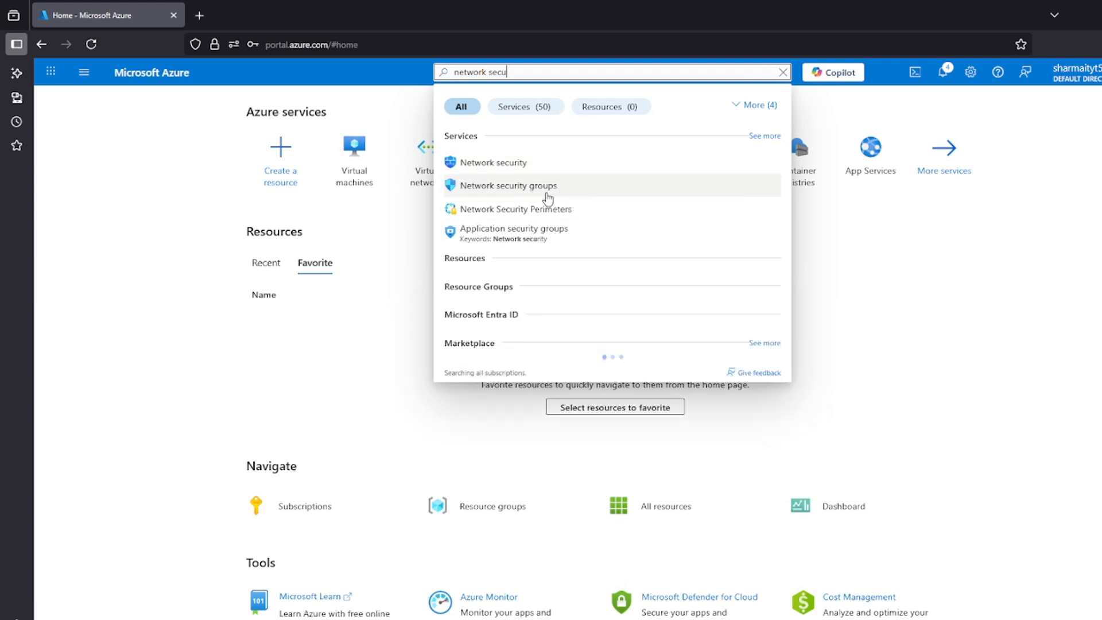
{"action": "left_click", "coordinate": [548, 184]}
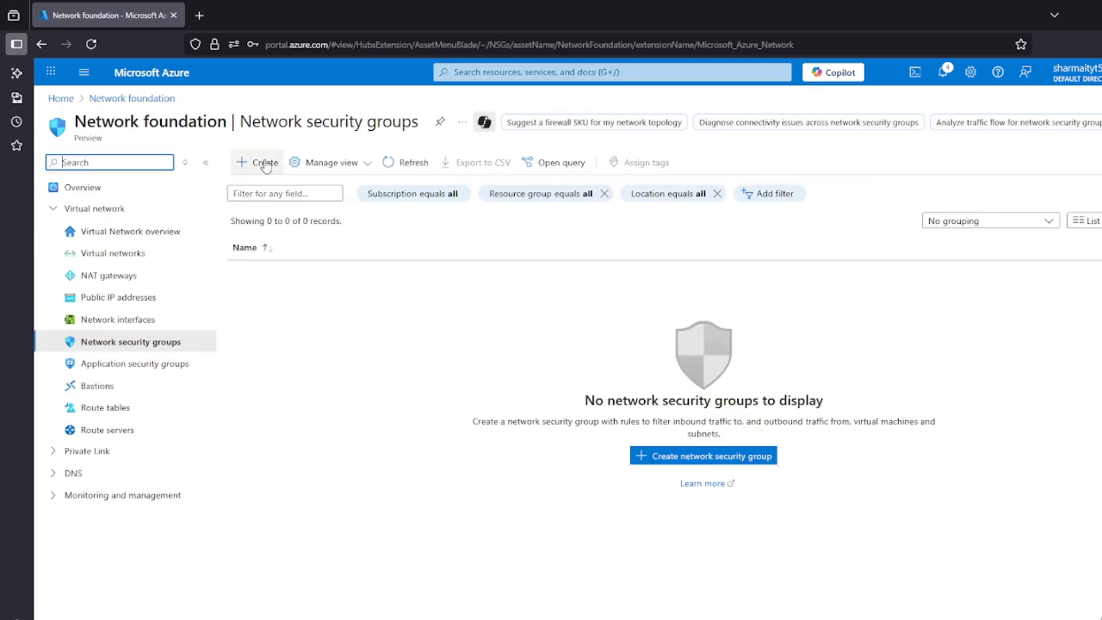
Start a new network security group in the Test resource group and name it NSG
{"action": "left_click", "coordinate": [261, 163]}
{"action": "left_click_drag", "start_coordinate": [87, 257], "coordinate": [160, 258]}
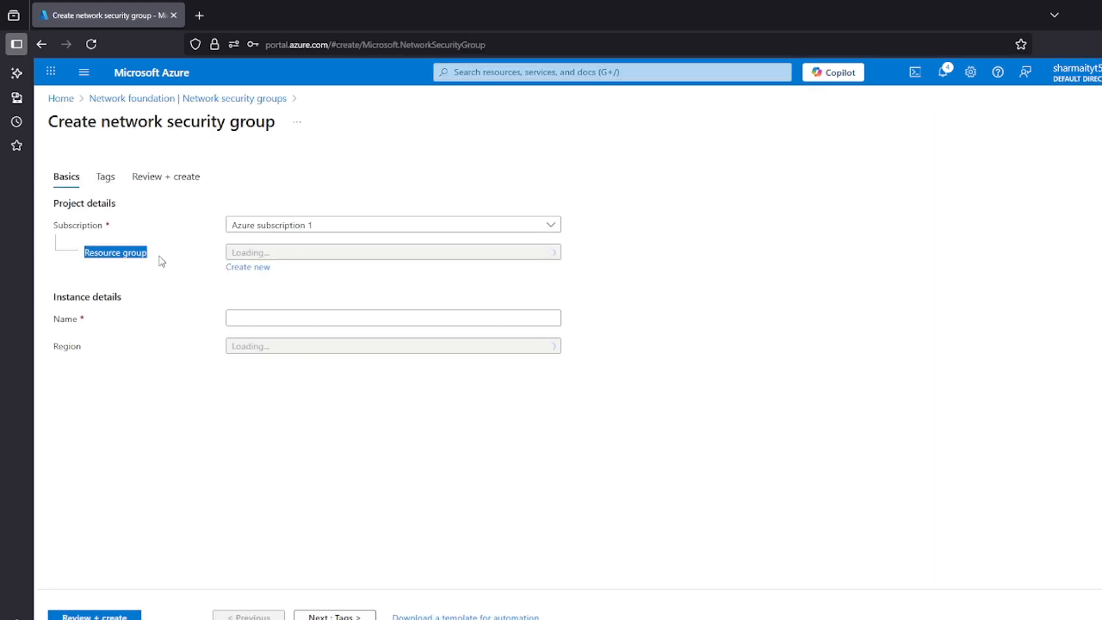
{"action": "left_click", "coordinate": [311, 256]}
{"action": "left_click", "coordinate": [311, 256]}
{"action": "left_click", "coordinate": [265, 317]}
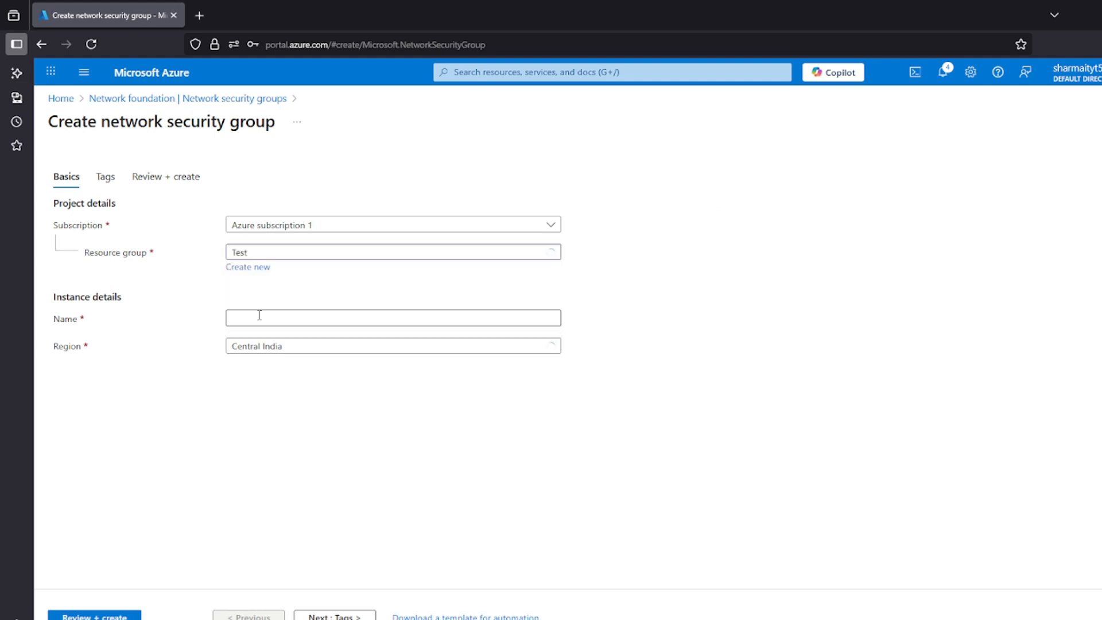
{"action": "left_click", "coordinate": [257, 315]}
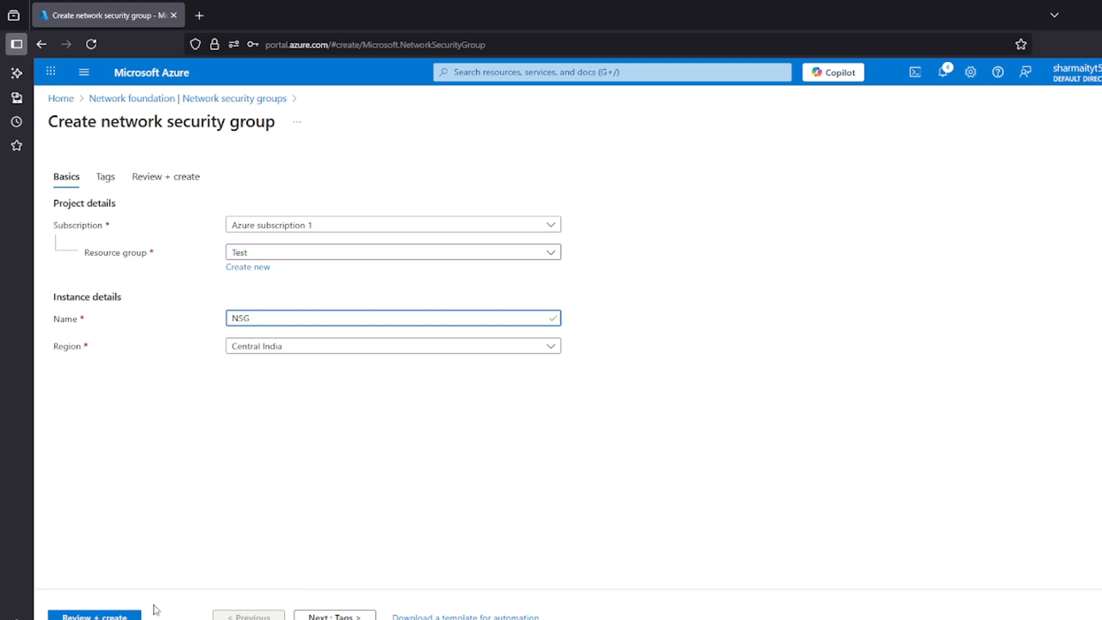
Validate the network security group's configuration and deploy it
{"action": "left_click", "coordinate": [130, 613]}
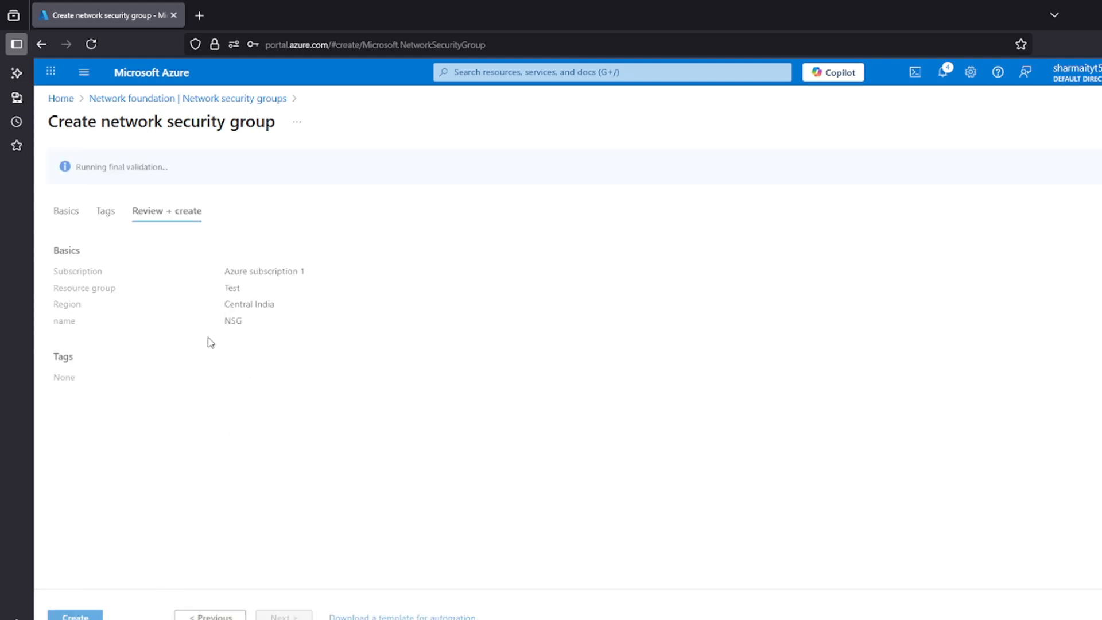
{"action": "left_click_drag", "start_coordinate": [184, 162], "coordinate": [77, 166]}
{"action": "left_click", "coordinate": [113, 201]}
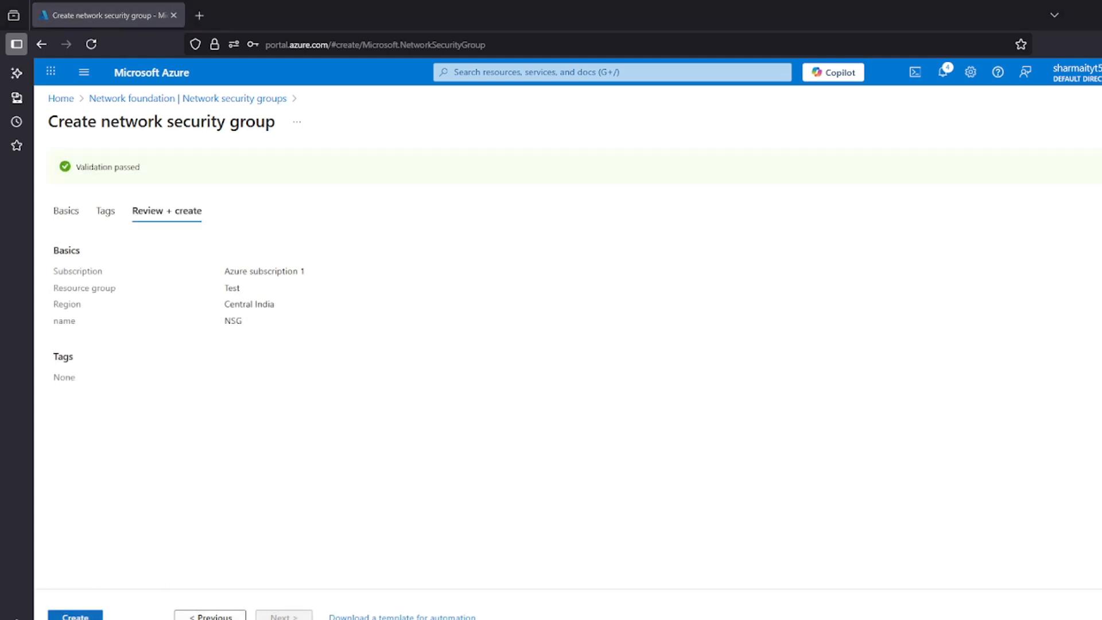
{"action": "left_click", "coordinate": [75, 616]}
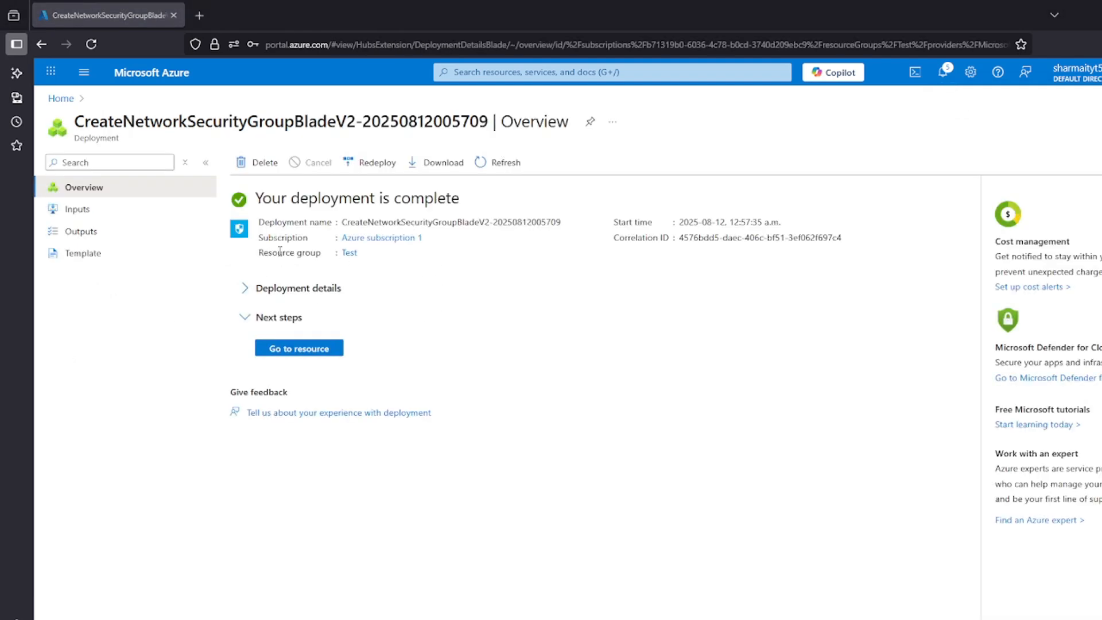
{"action": "left_click_drag", "start_coordinate": [255, 198], "coordinate": [439, 199]}
{"action": "left_click", "coordinate": [439, 199]}
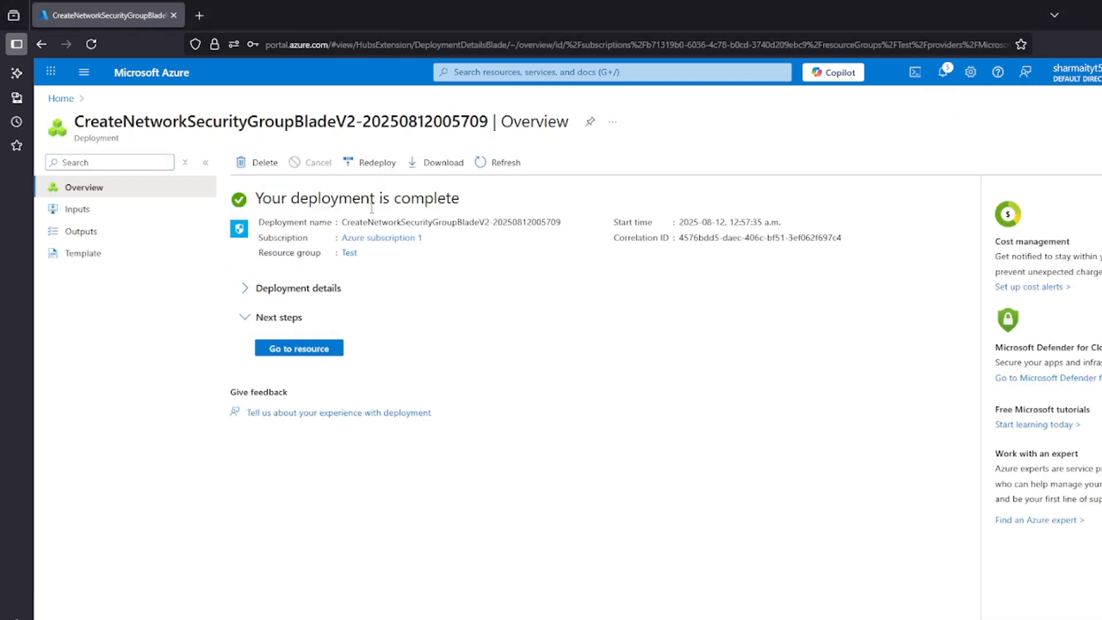
Return to the portal home and open VNET-1's subnets from the virtual networks list
{"action": "left_click", "coordinate": [61, 98]}
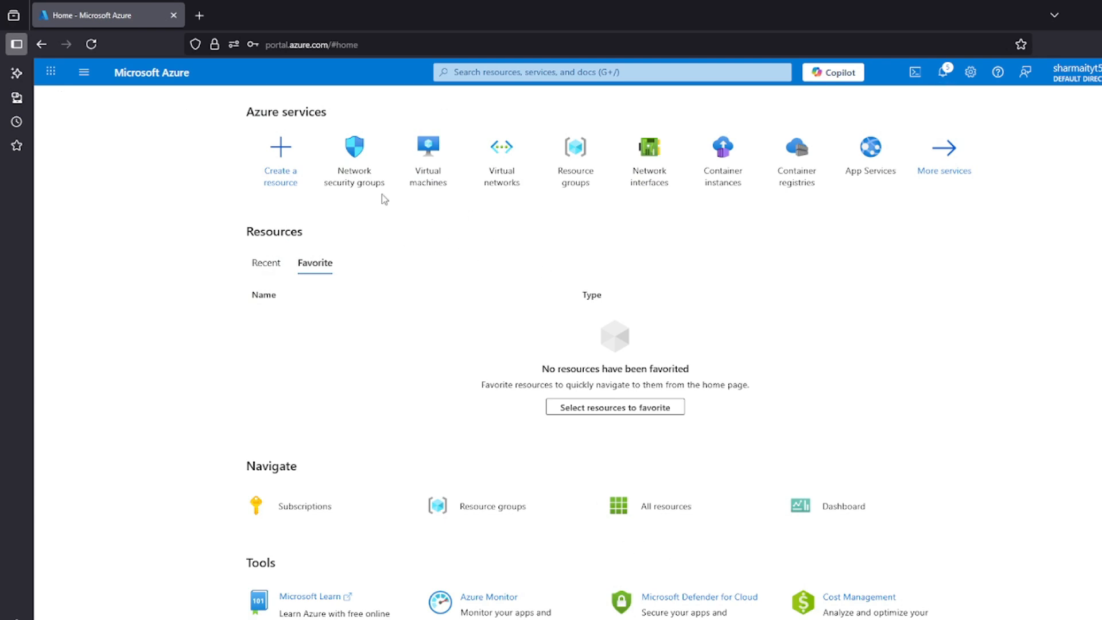
{"action": "left_click", "coordinate": [492, 186]}
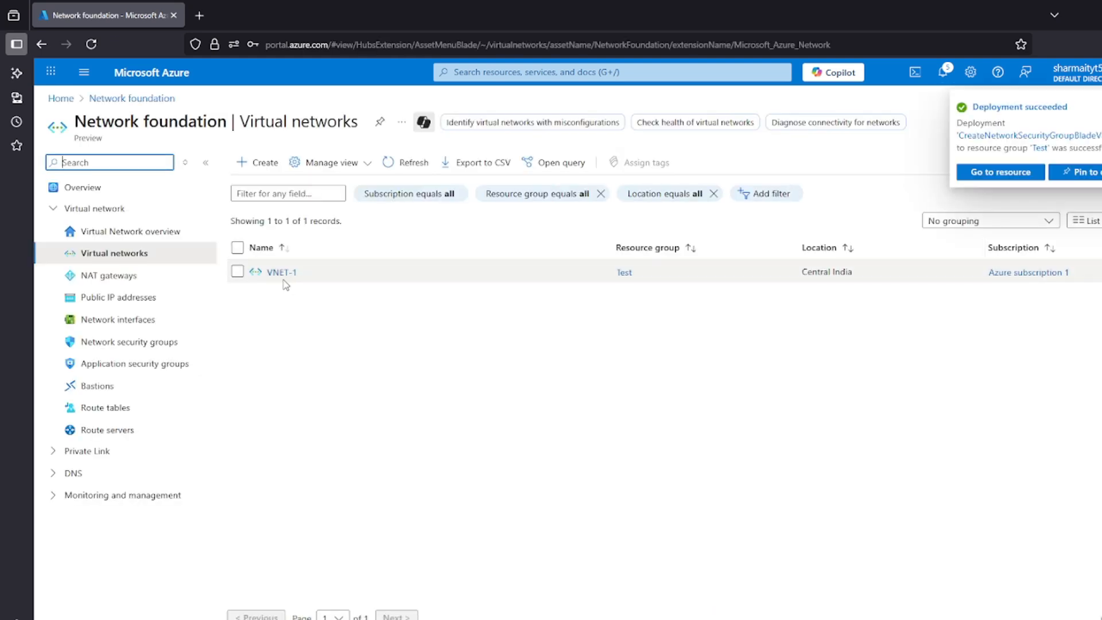
{"action": "left_click", "coordinate": [282, 272]}
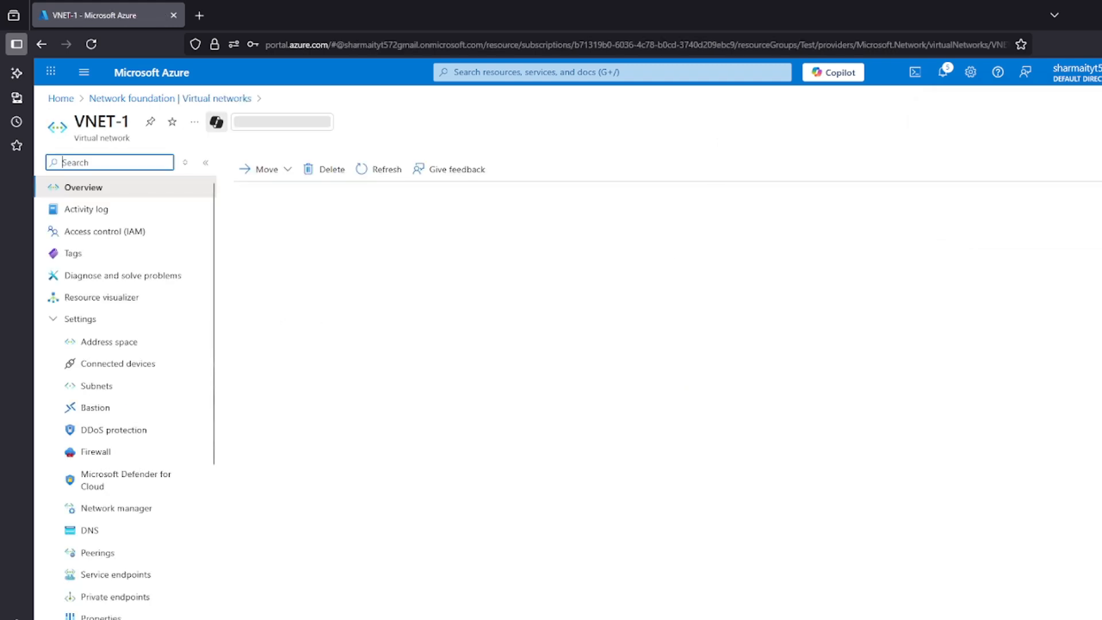
{"action": "scroll", "coordinate": [105, 345], "scroll_direction": "down", "scroll_amount": 1}
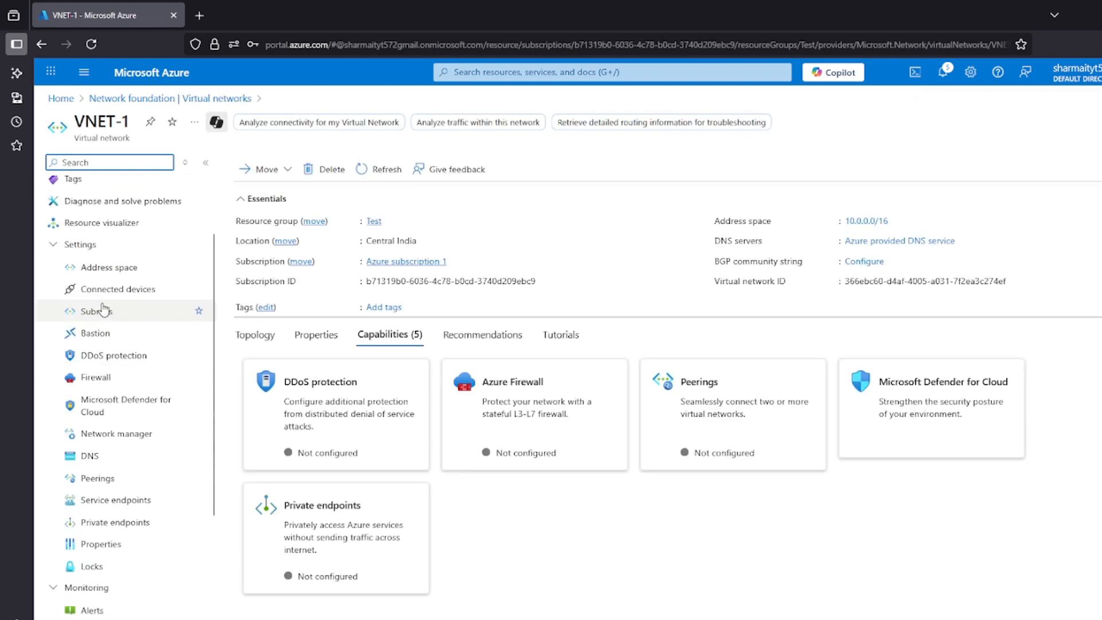
{"action": "left_click", "coordinate": [98, 312]}
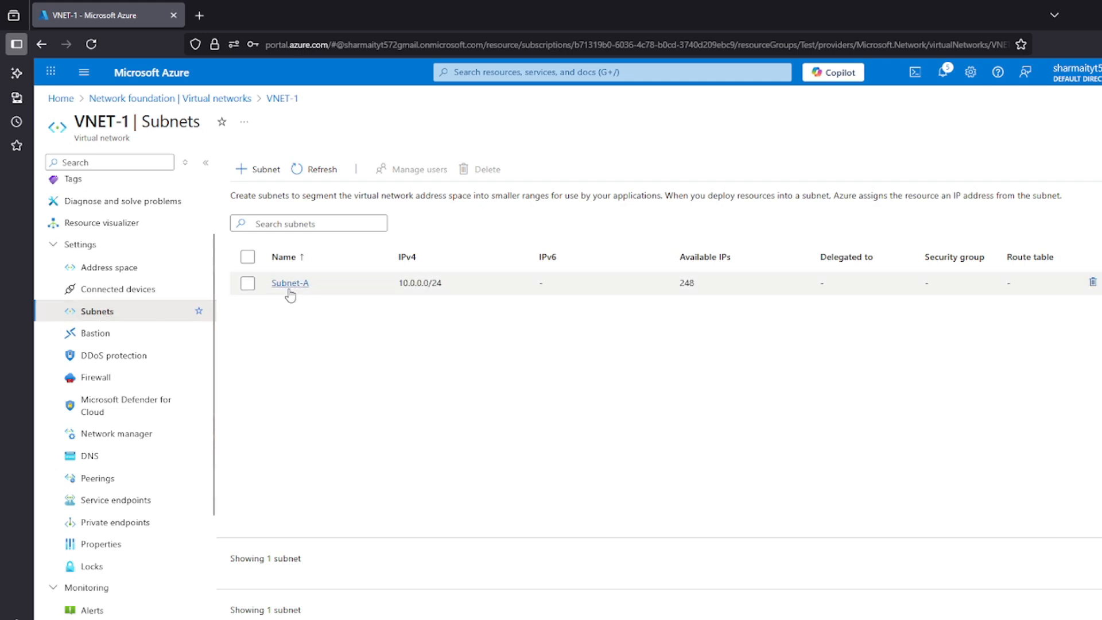
Assign the NSG network security group to Subnet-A, save the subnet and return to the virtual networks list
{"action": "left_click", "coordinate": [290, 286]}
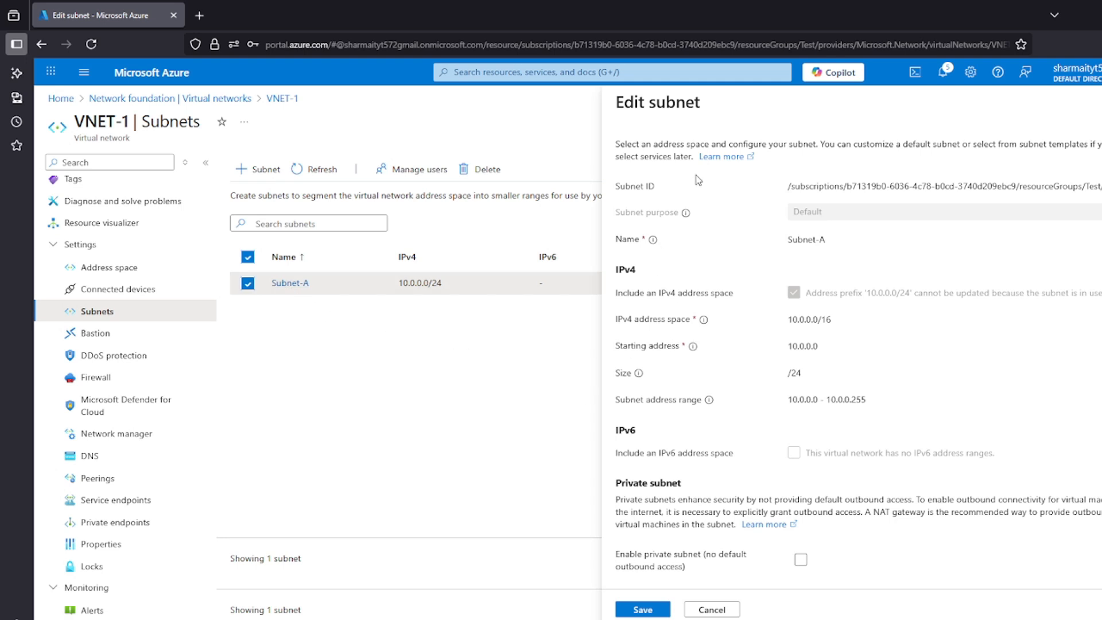
{"action": "scroll", "coordinate": [701, 274], "scroll_direction": "down", "scroll_amount": 5}
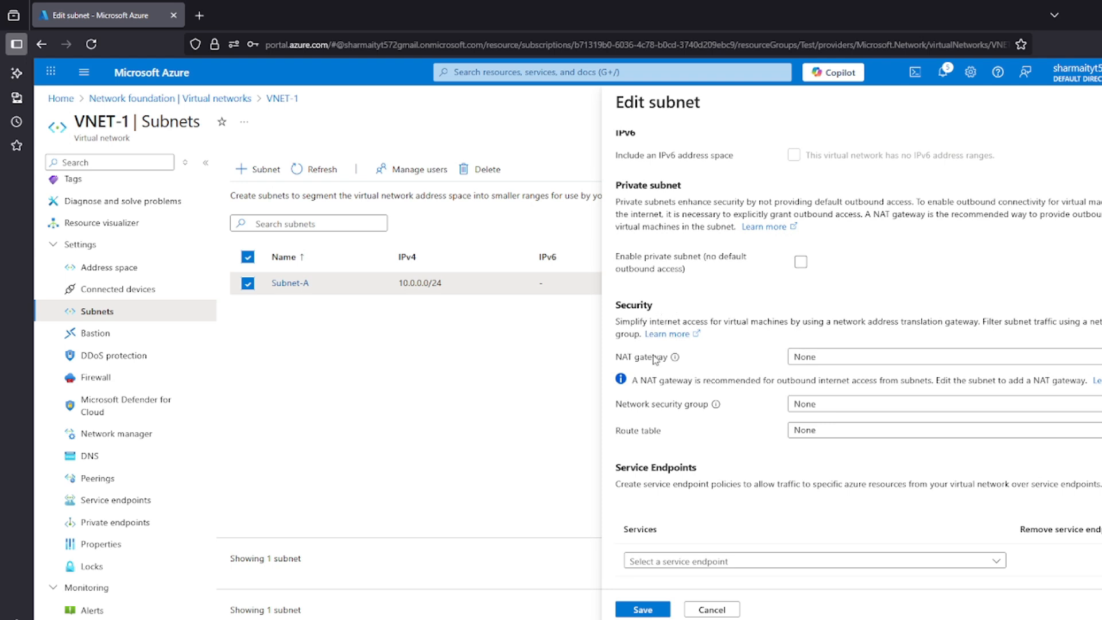
{"action": "scroll", "coordinate": [655, 359], "scroll_direction": "down", "scroll_amount": 1}
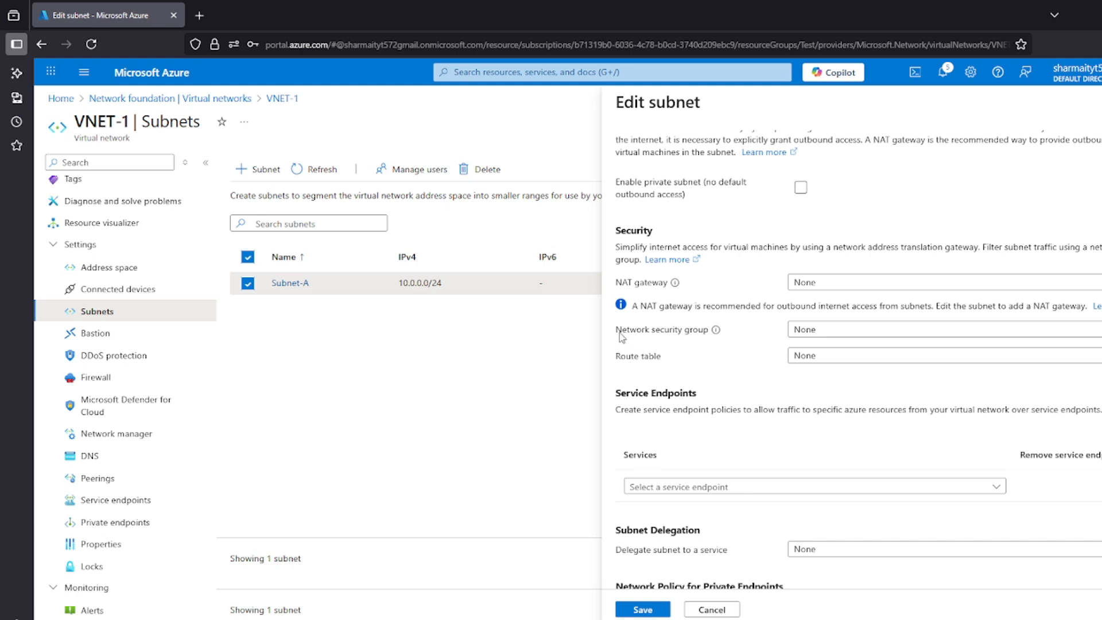
{"action": "left_click_drag", "start_coordinate": [619, 336], "coordinate": [711, 333]}
{"action": "left_click", "coordinate": [829, 331]}
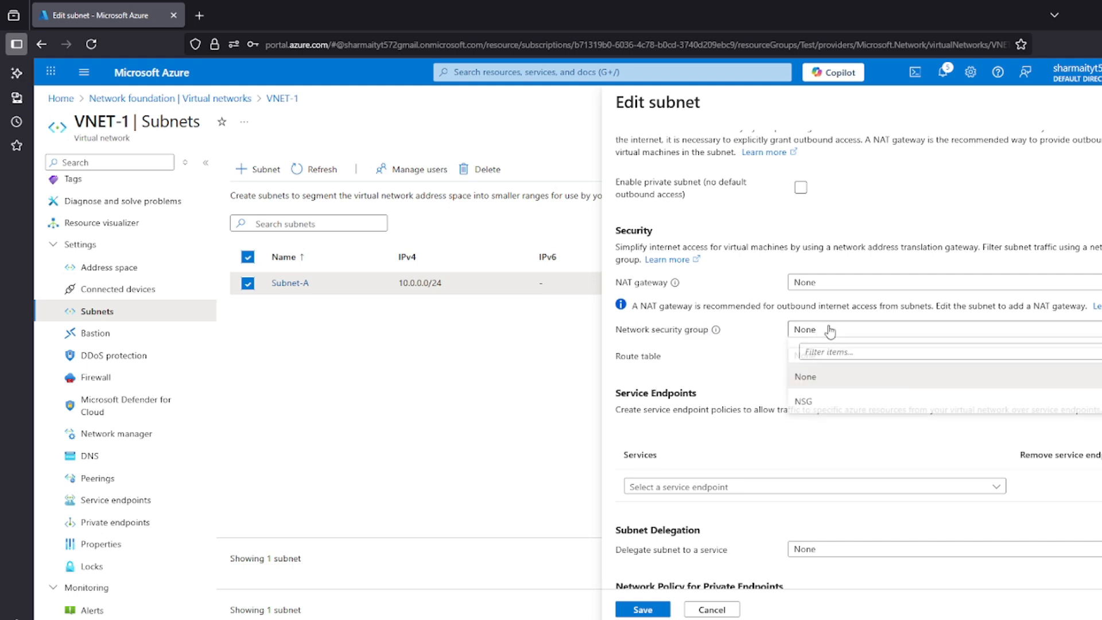
{"action": "left_click", "coordinate": [812, 403]}
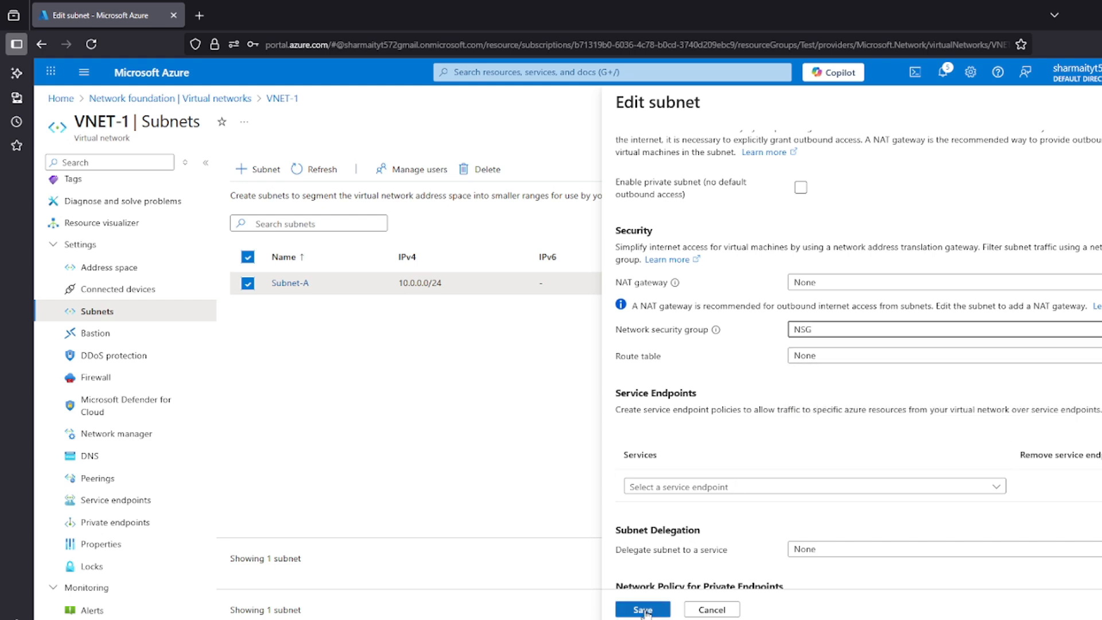
{"action": "left_click", "coordinate": [645, 610]}
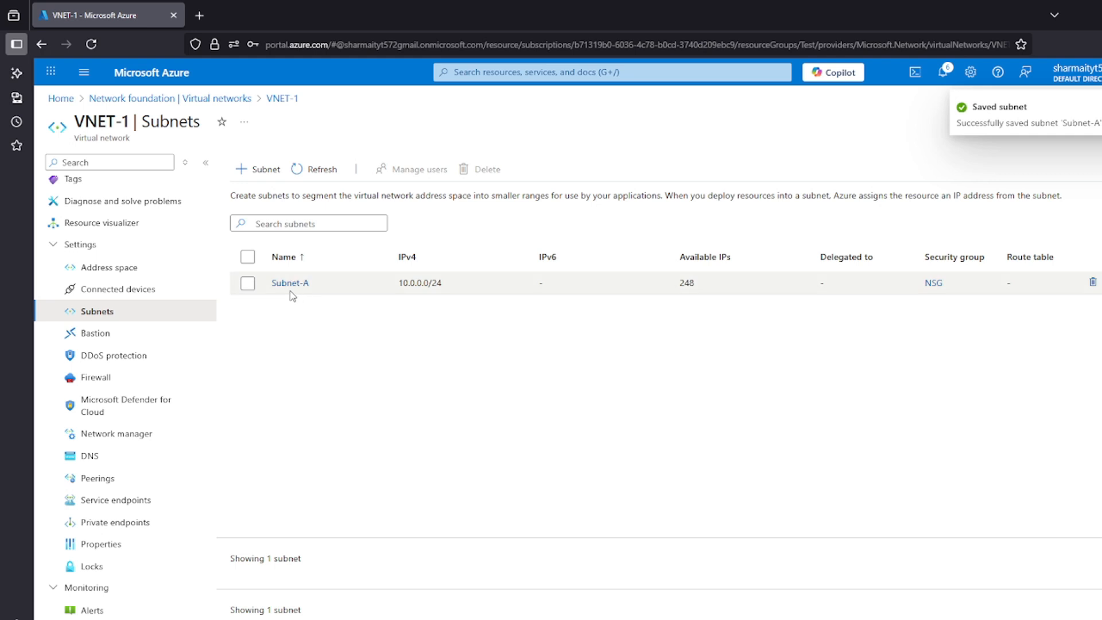
{"action": "left_click", "coordinate": [226, 102]}
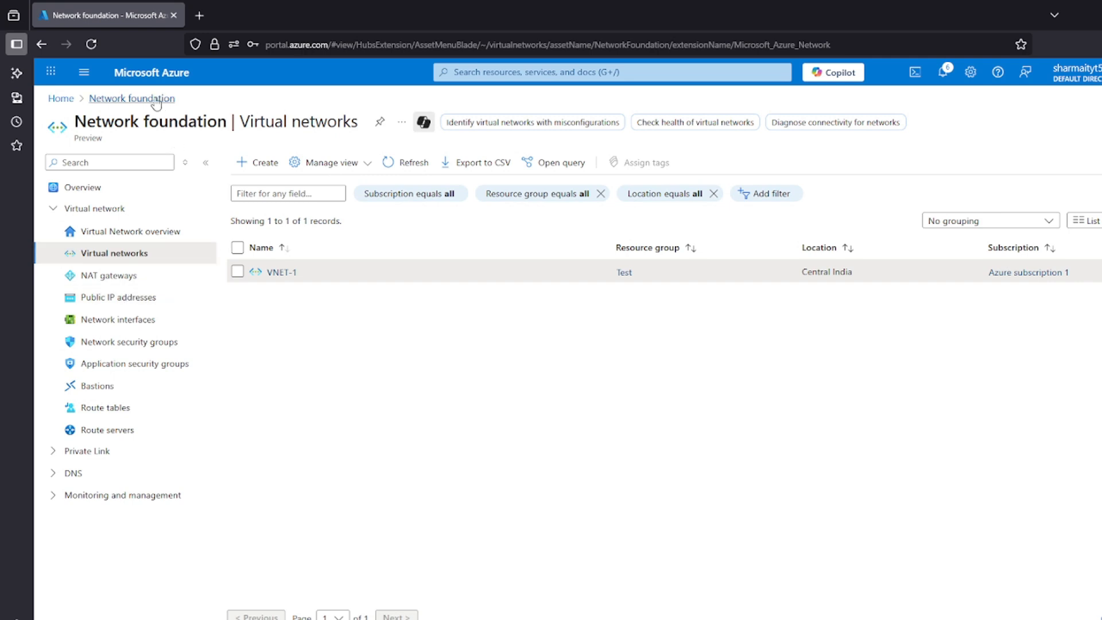
Open the NSG network security group from the portal home and examine its default inbound security rules, particularly DenyAllInBound
{"action": "left_click", "coordinate": [60, 100]}
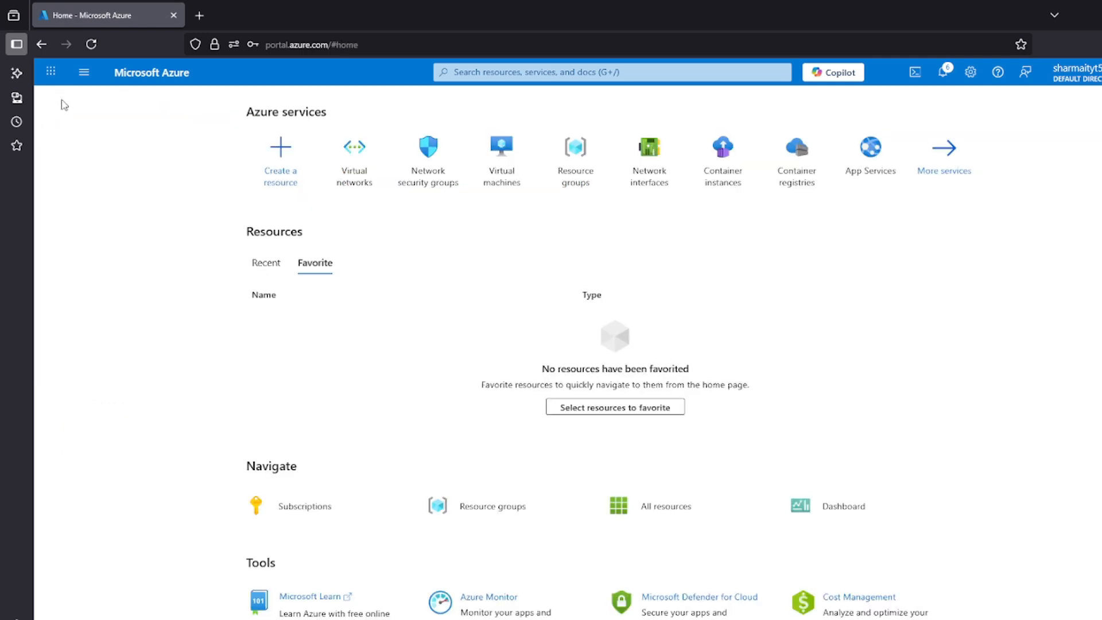
{"action": "left_click", "coordinate": [432, 175]}
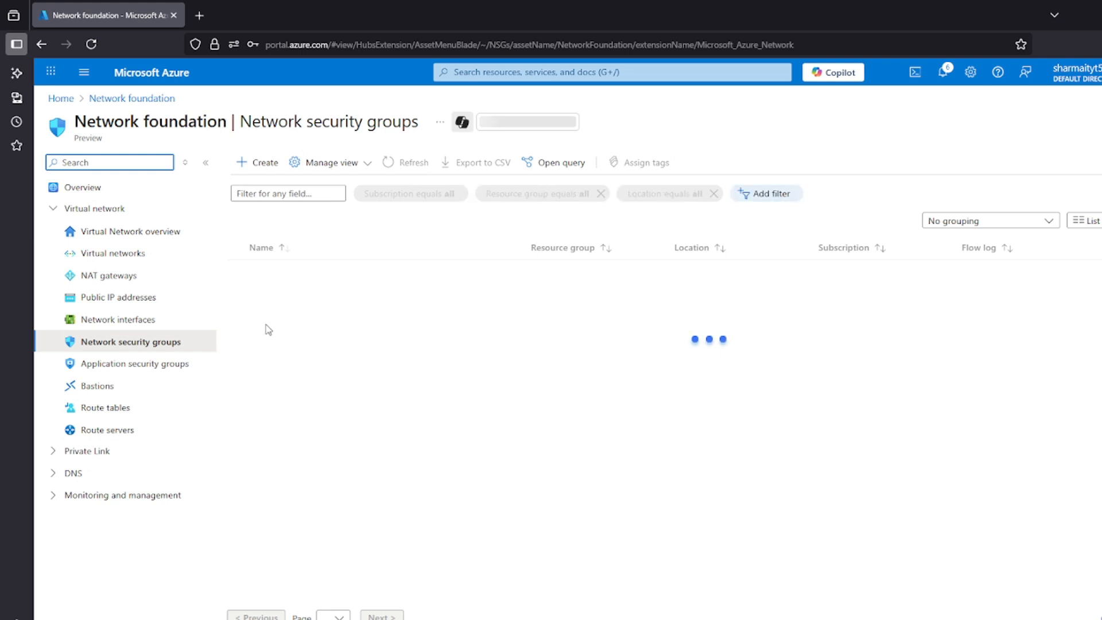
{"action": "left_click", "coordinate": [276, 272]}
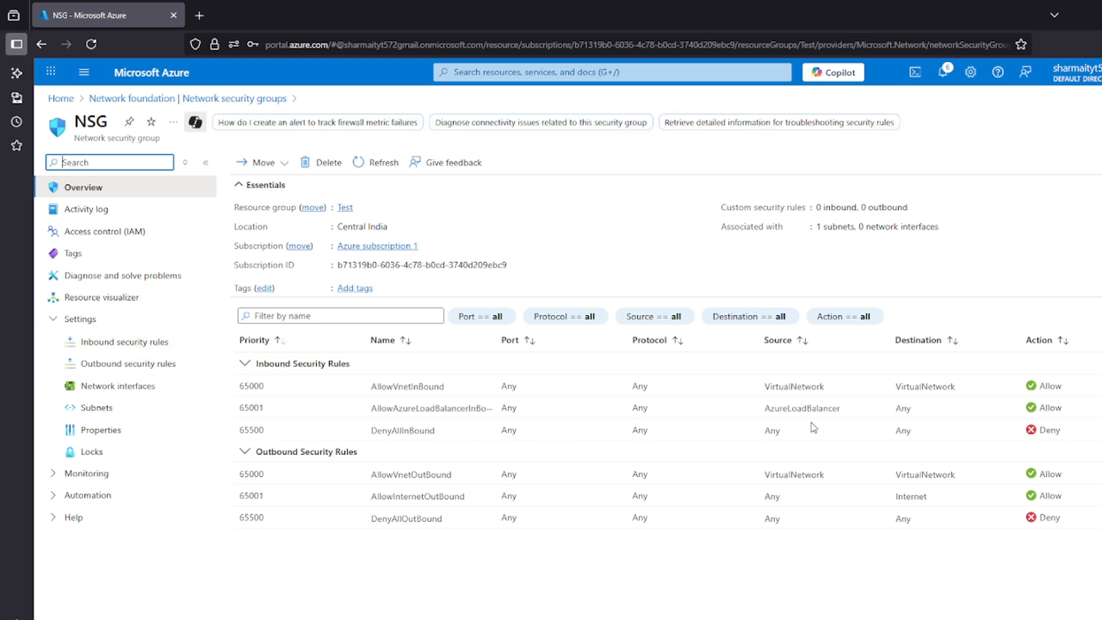
{"action": "left_click_drag", "start_coordinate": [1065, 432], "coordinate": [342, 388]}
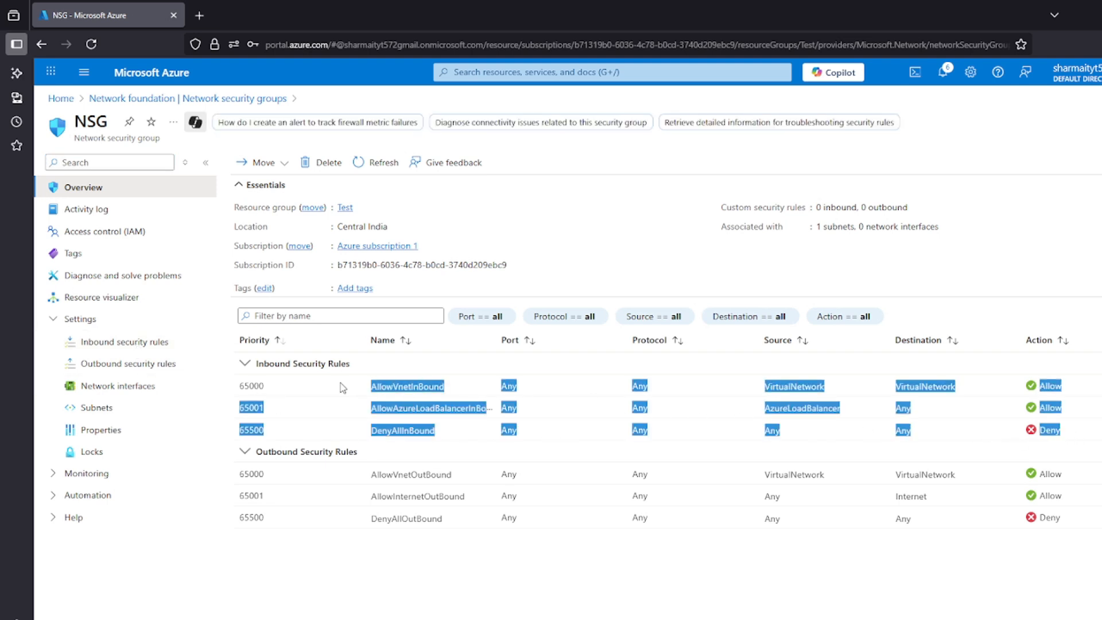
{"action": "left_click", "coordinate": [457, 438]}
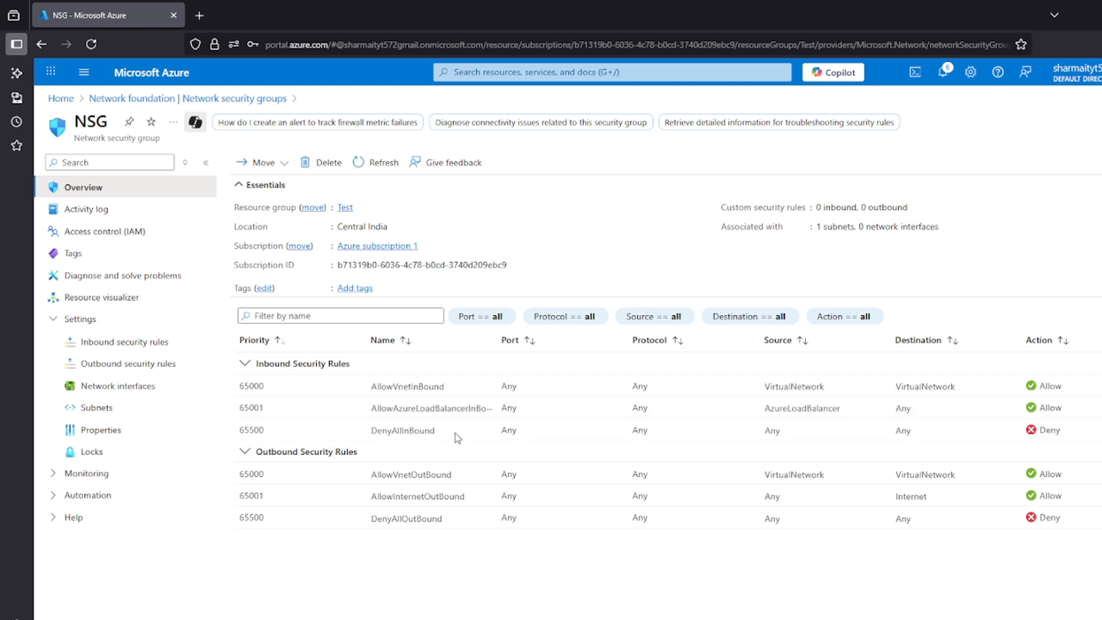
{"action": "left_click_drag", "start_coordinate": [436, 434], "coordinate": [368, 438]}
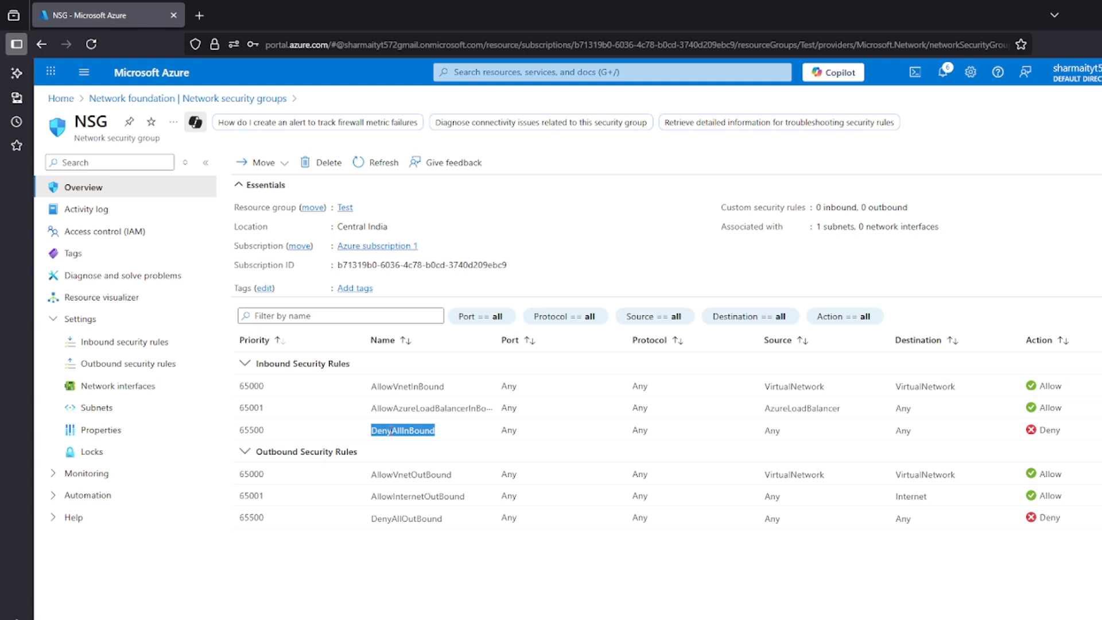
{"action": "left_click", "coordinate": [327, 432]}
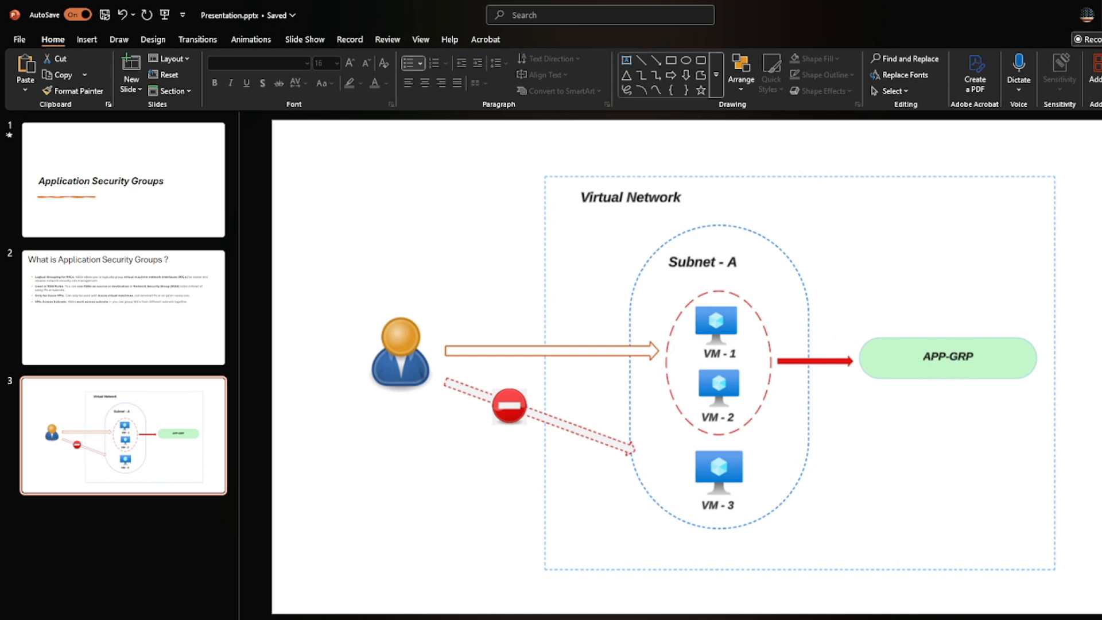
{"action": "left_click", "coordinate": [1100, 15]}
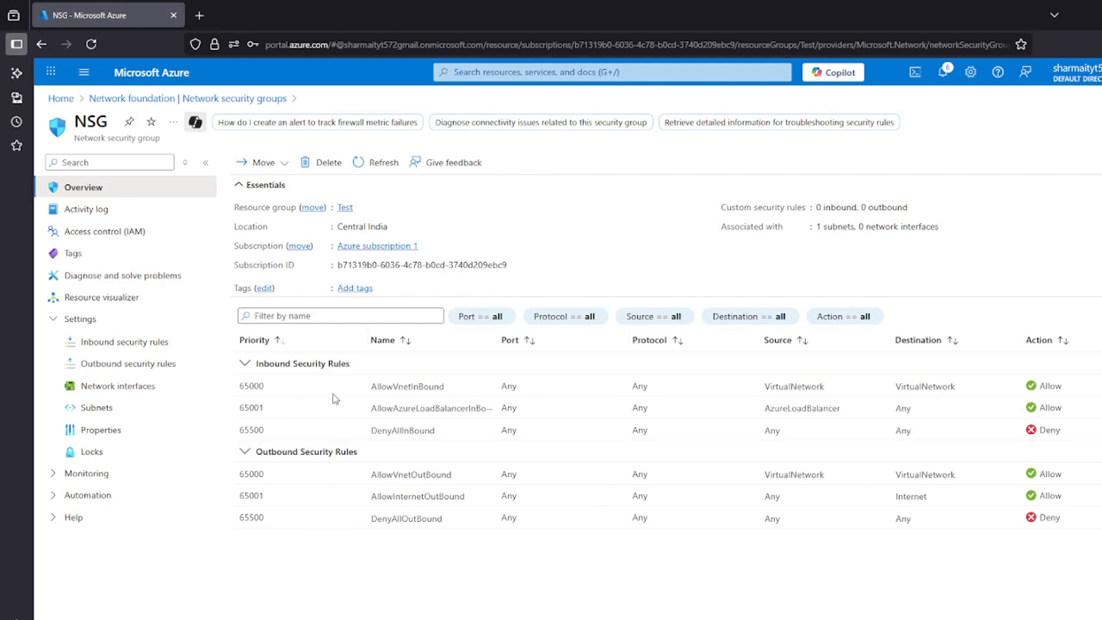
Search the portal for "application security", open the application security groups service and start creating a group
{"action": "left_click", "coordinate": [508, 71]}
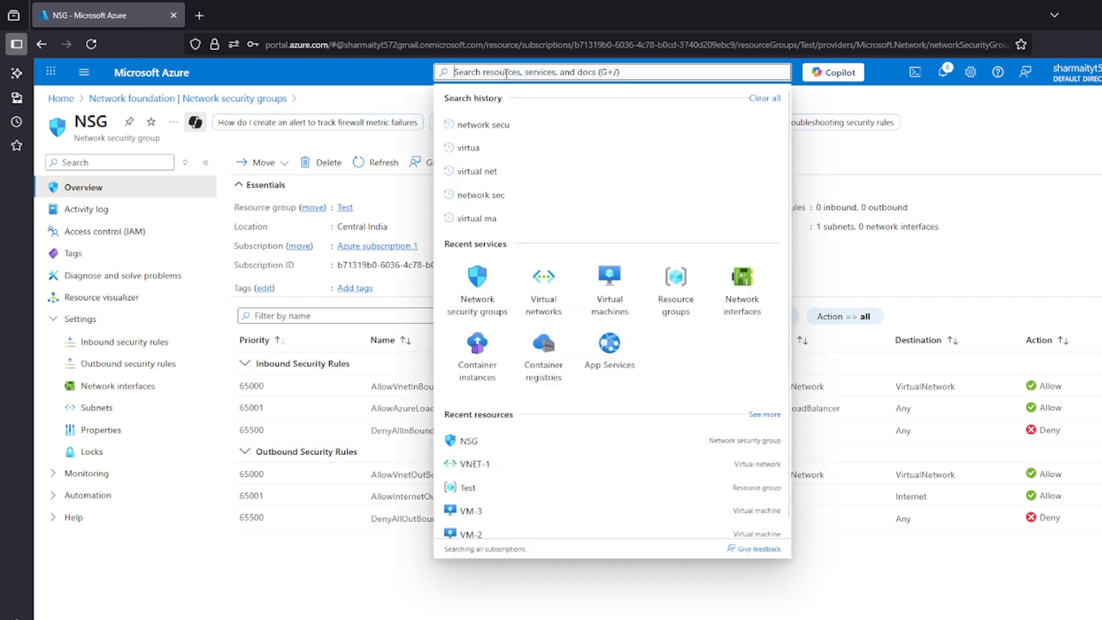
{"action": "type", "text": "applicat"}
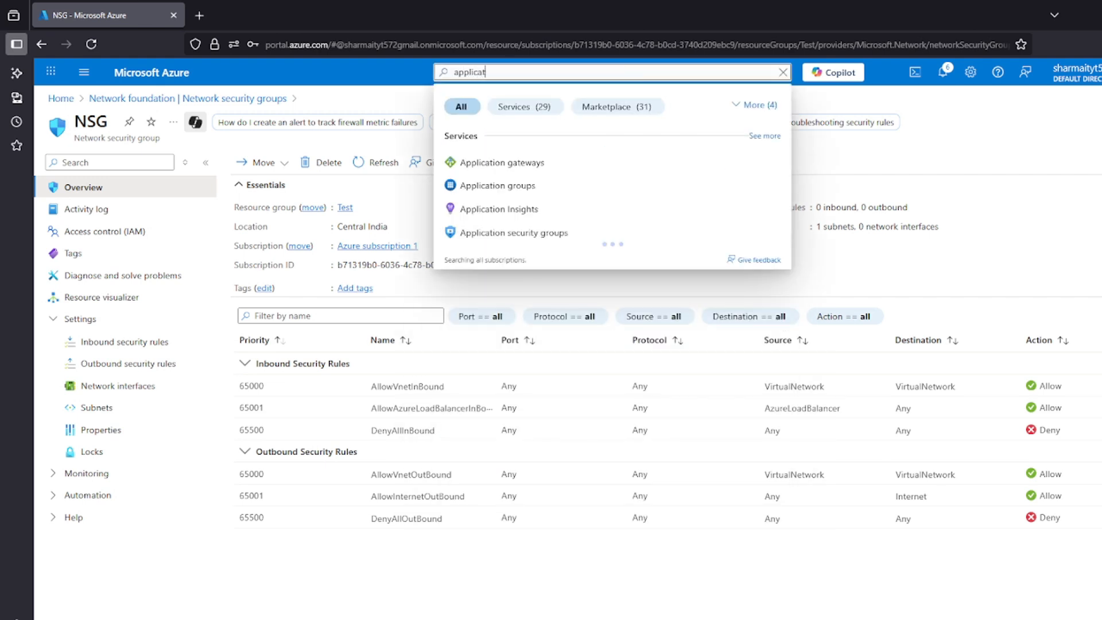
{"action": "type", "text": "ion security"}
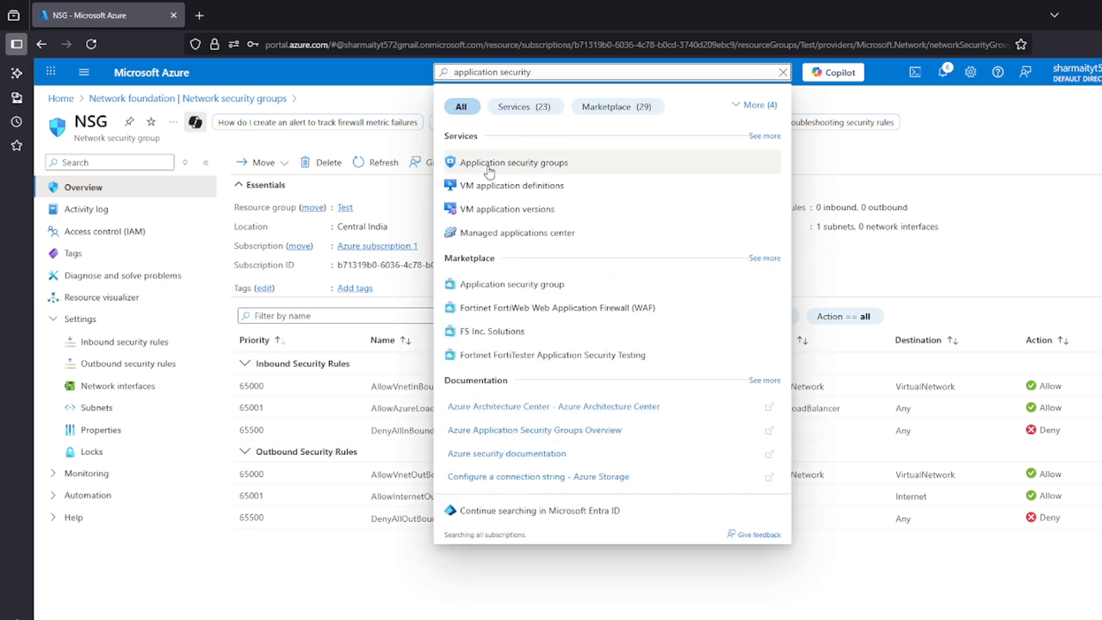
{"action": "left_click", "coordinate": [507, 166]}
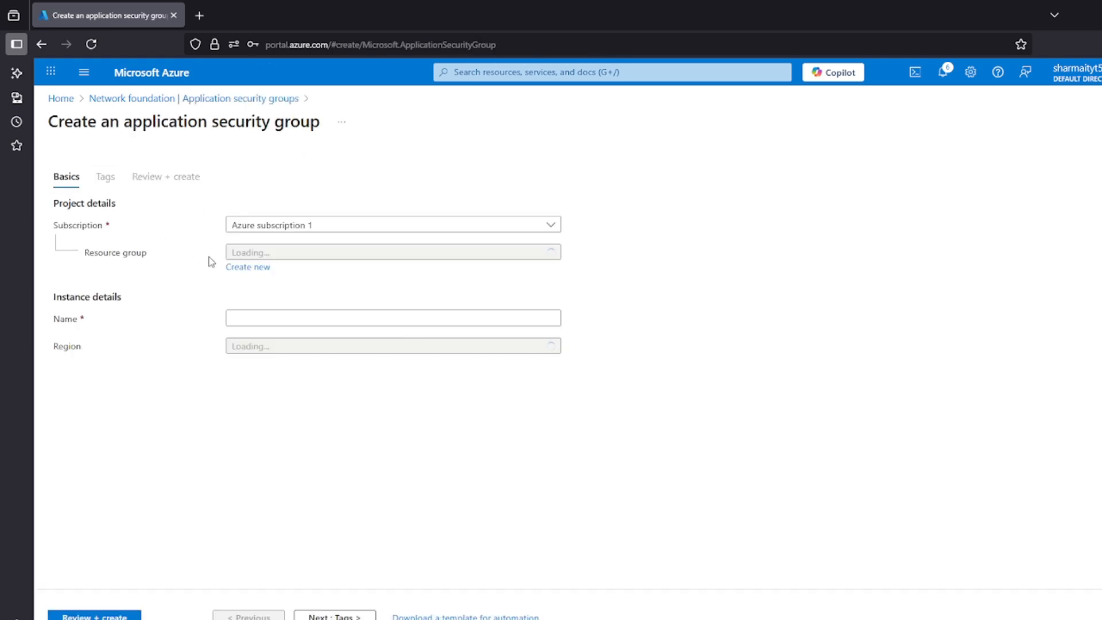
Select the Test resource group for the application security group and name it APP-GRP
{"action": "left_click_drag", "start_coordinate": [84, 252], "coordinate": [165, 247]}
{"action": "left_click", "coordinate": [165, 246]}
{"action": "left_click", "coordinate": [315, 255]}
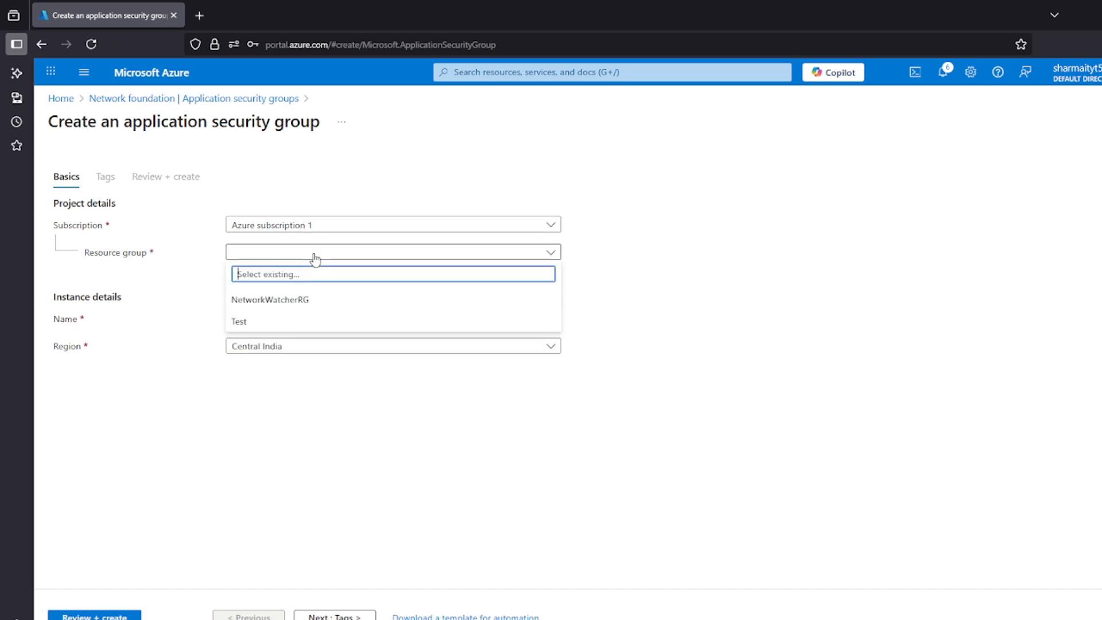
{"action": "left_click", "coordinate": [263, 320]}
{"action": "left_click", "coordinate": [274, 316]}
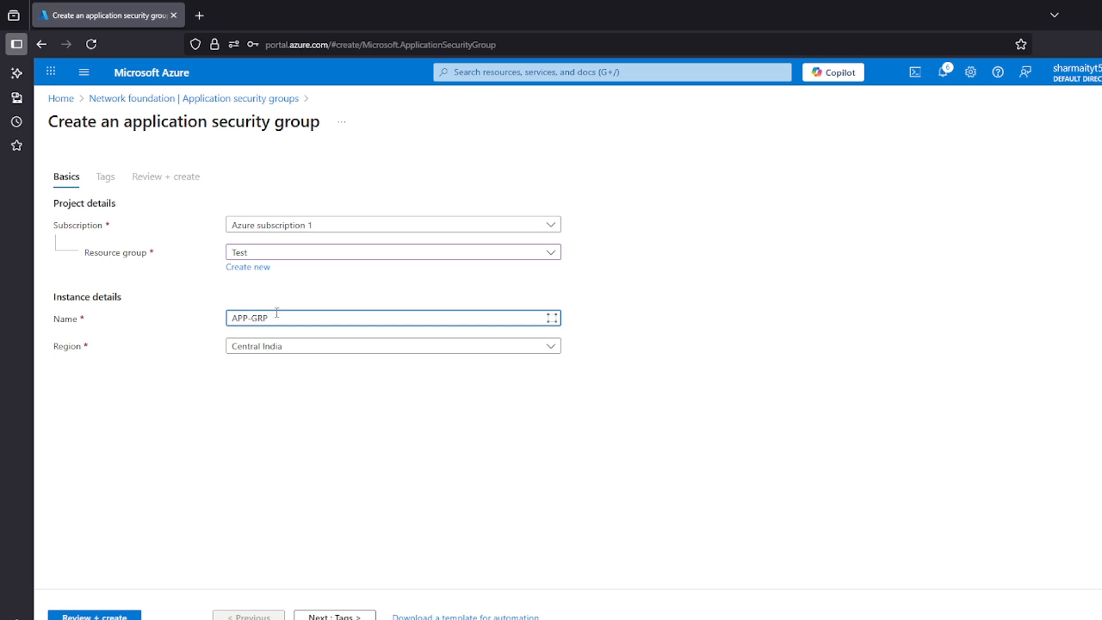
Validate and deploy the APP-GRP application security group and open the deployed resource
{"action": "left_click", "coordinate": [109, 614]}
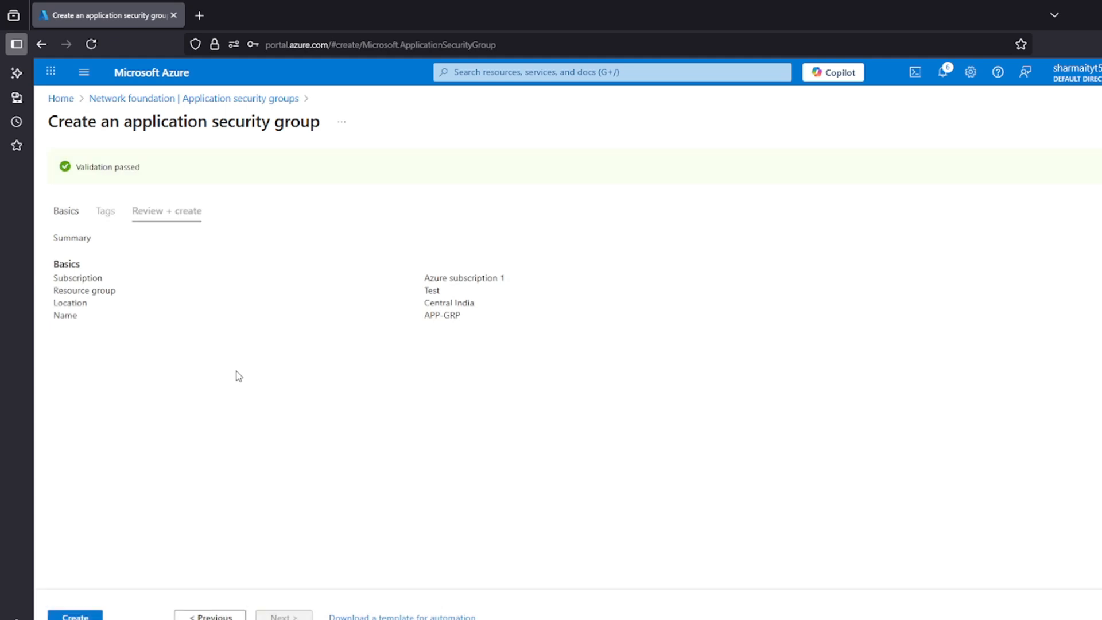
{"action": "left_click", "coordinate": [93, 616]}
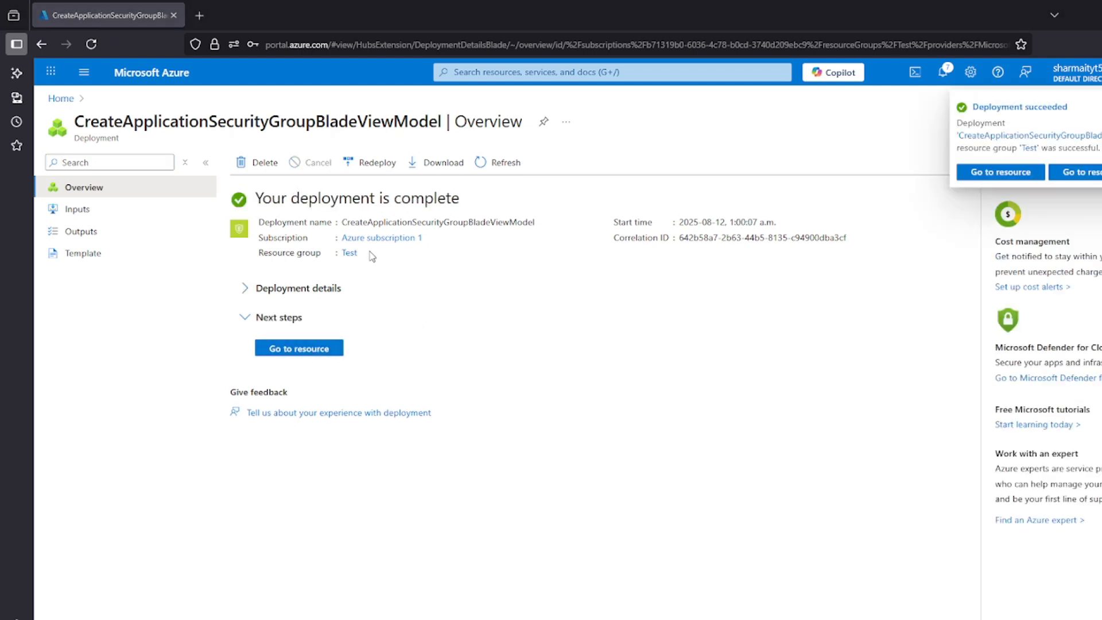
{"action": "left_click", "coordinate": [298, 348]}
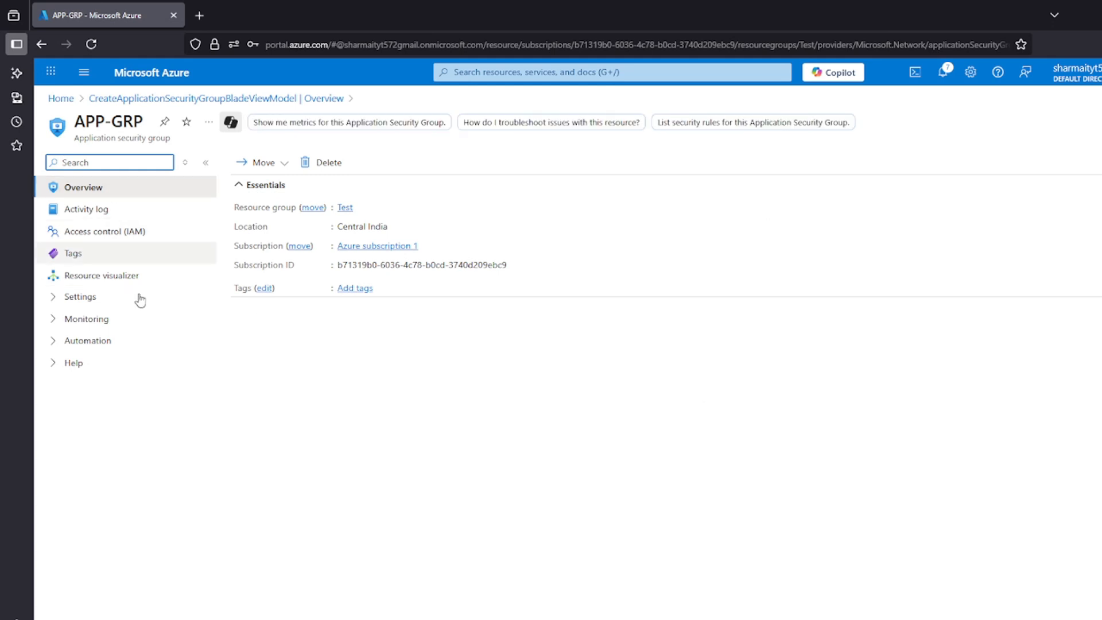
Examine APP-GRP's settings, monitoring and automation options, including its resource locks
{"action": "left_click", "coordinate": [57, 297]}
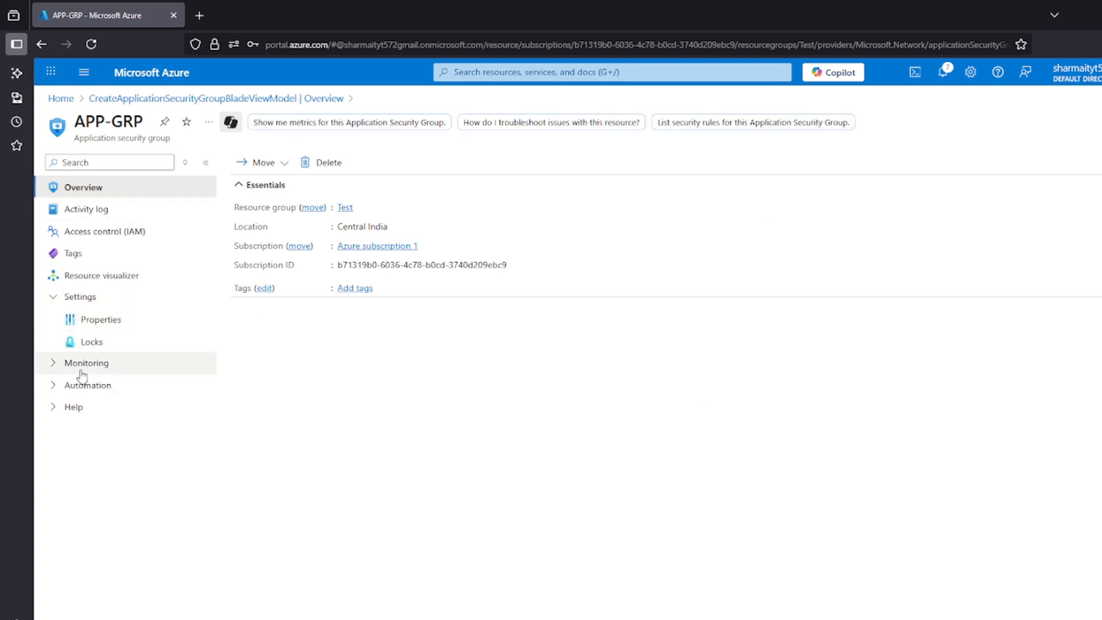
{"action": "left_click", "coordinate": [54, 364]}
{"action": "left_click", "coordinate": [53, 407]}
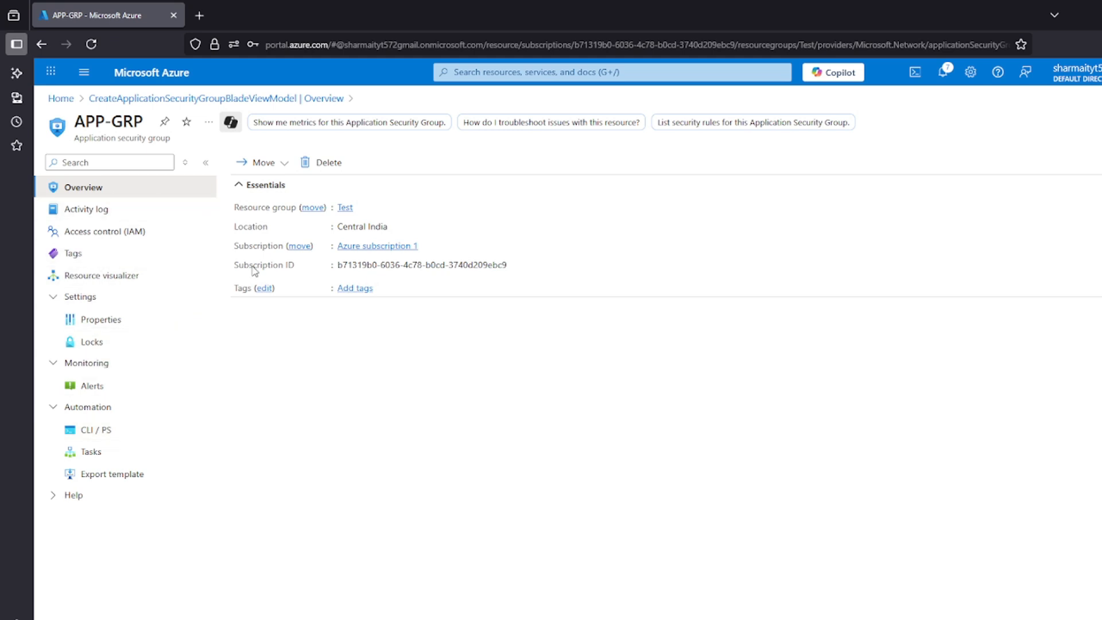
{"action": "left_click", "coordinate": [92, 319]}
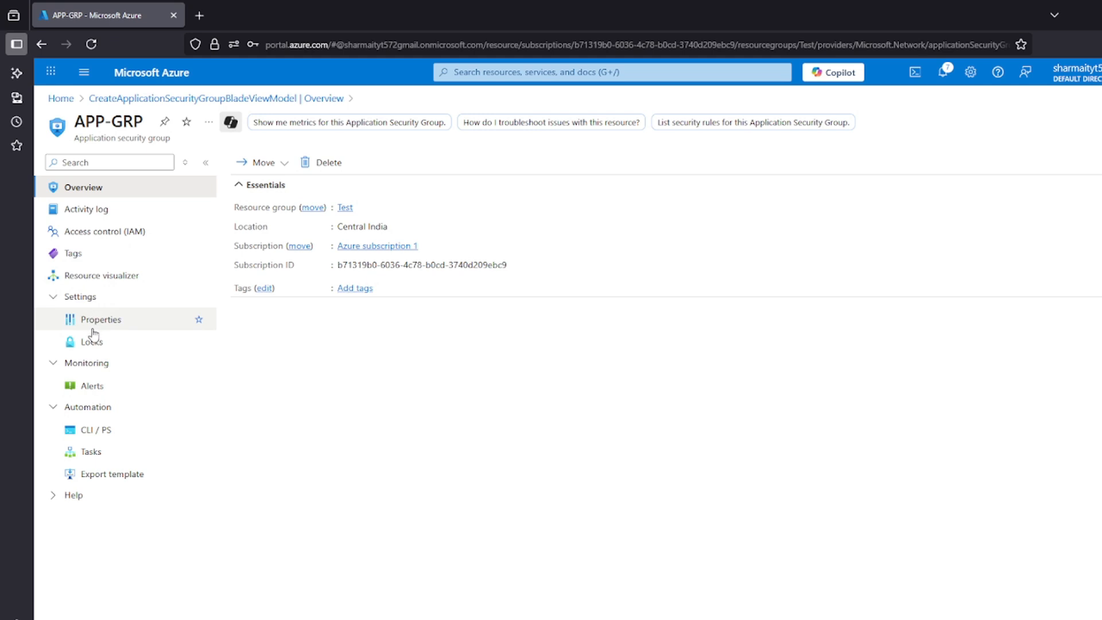
{"action": "left_click", "coordinate": [101, 342]}
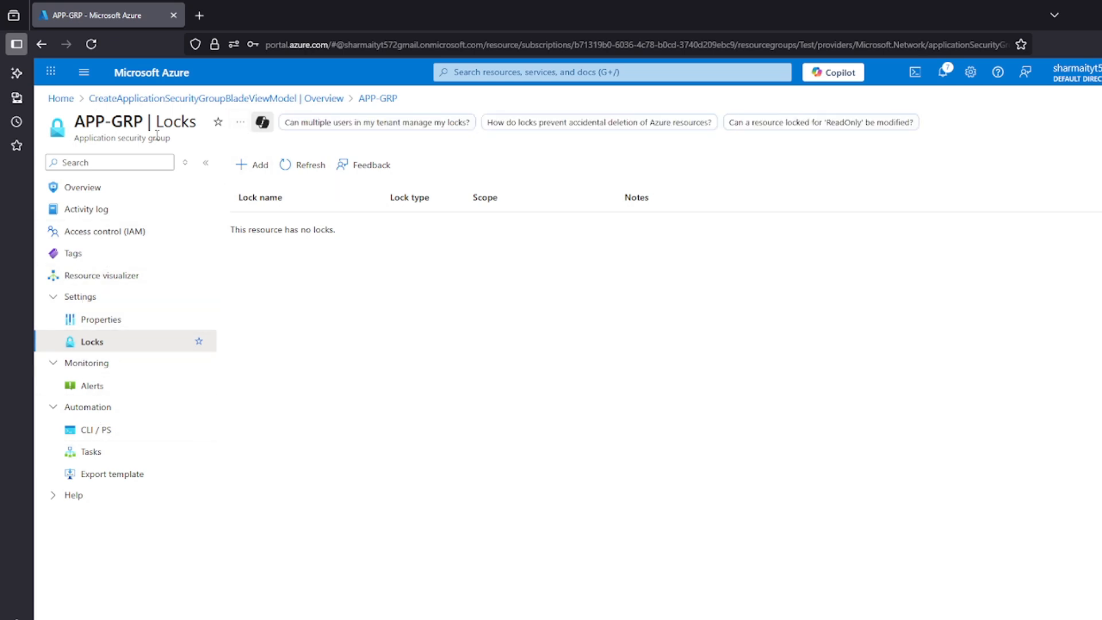
Return to the portal home and open VM-1's network settings from the virtual machines list
{"action": "left_click", "coordinate": [61, 98]}
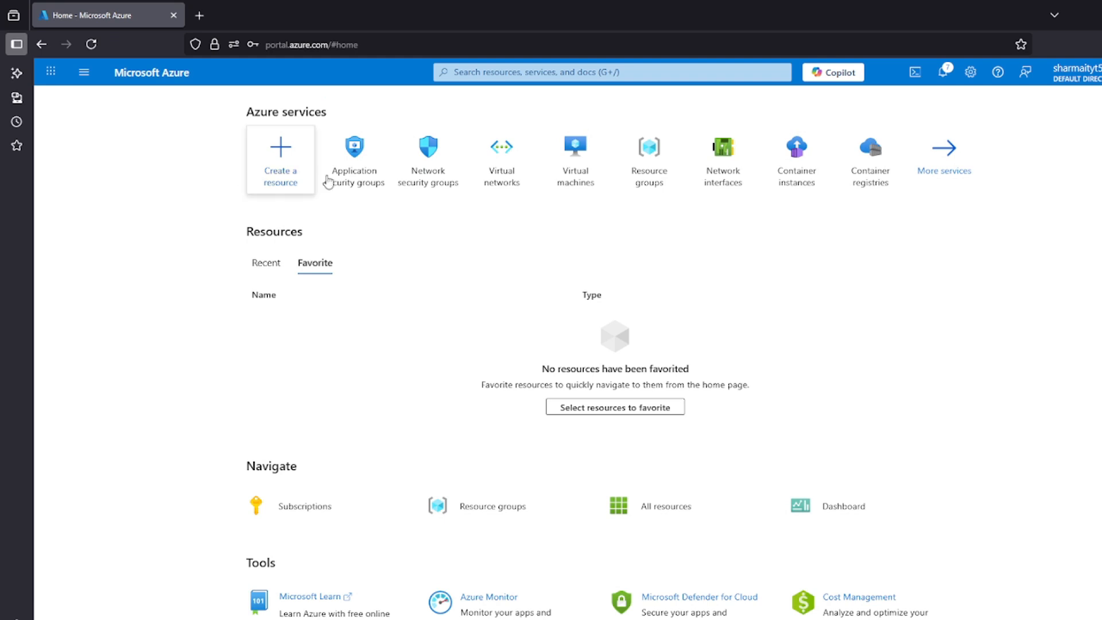
{"action": "left_click", "coordinate": [577, 165]}
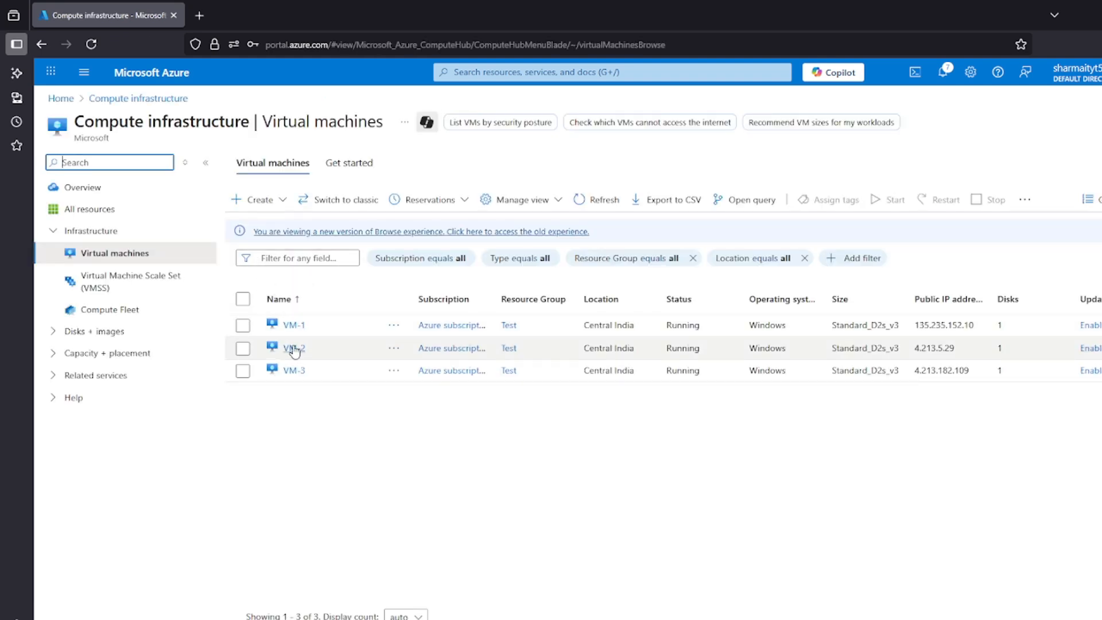
{"action": "left_click", "coordinate": [294, 325]}
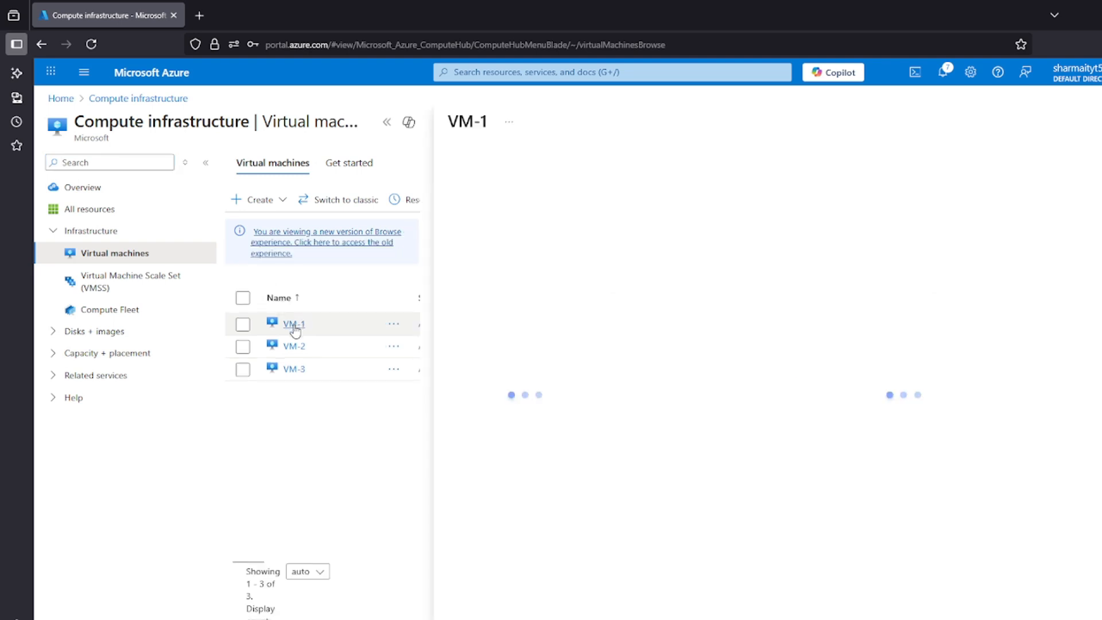
{"action": "left_click", "coordinate": [387, 122]}
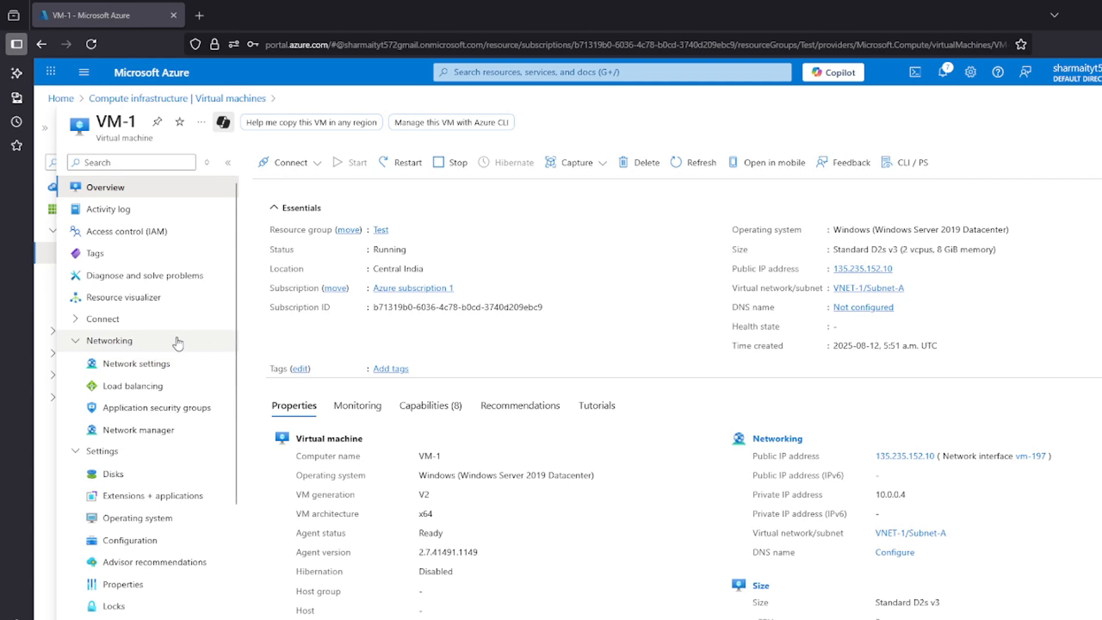
{"action": "left_click", "coordinate": [136, 367]}
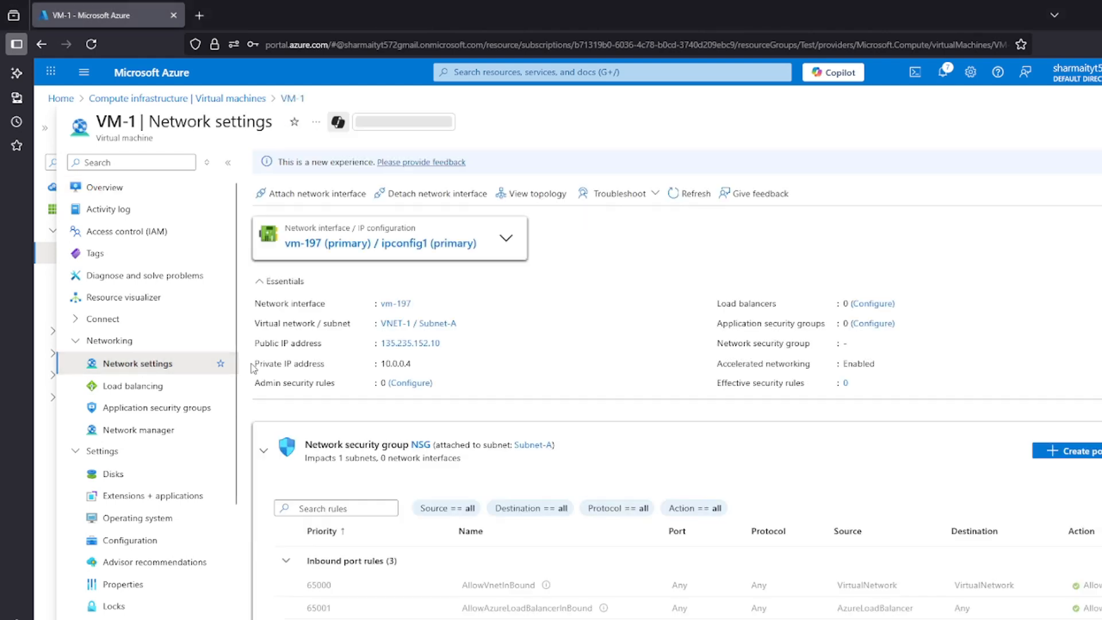
Open VM-1's application security group configuration and add APP-GRP to its network interface
{"action": "left_click_drag", "start_coordinate": [718, 326], "coordinate": [822, 331]}
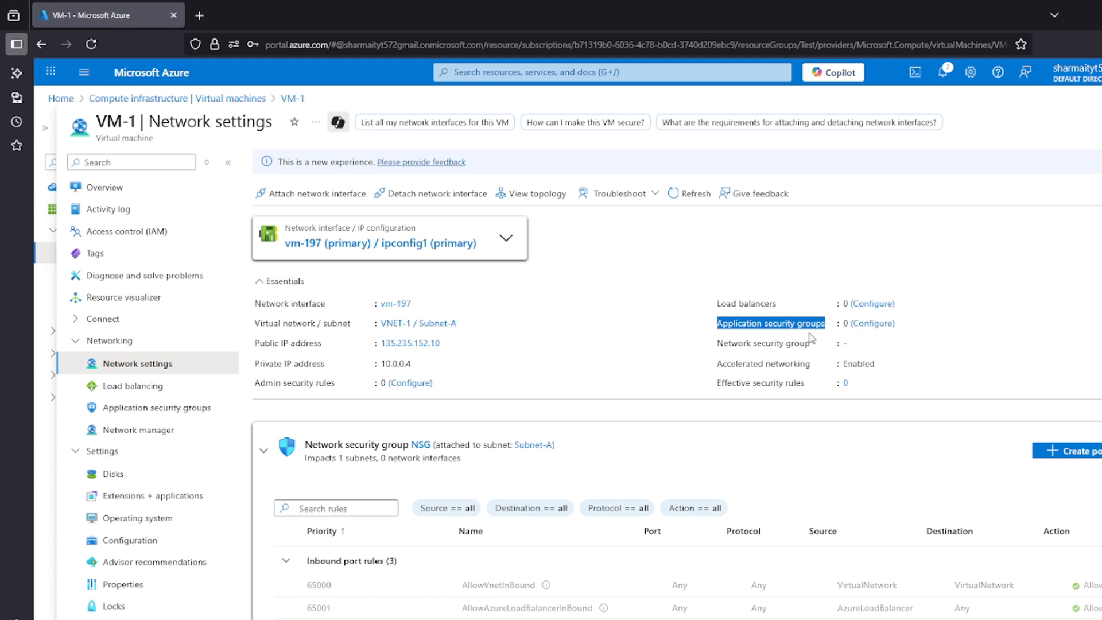
{"action": "left_click", "coordinate": [812, 338]}
{"action": "left_click", "coordinate": [874, 324]}
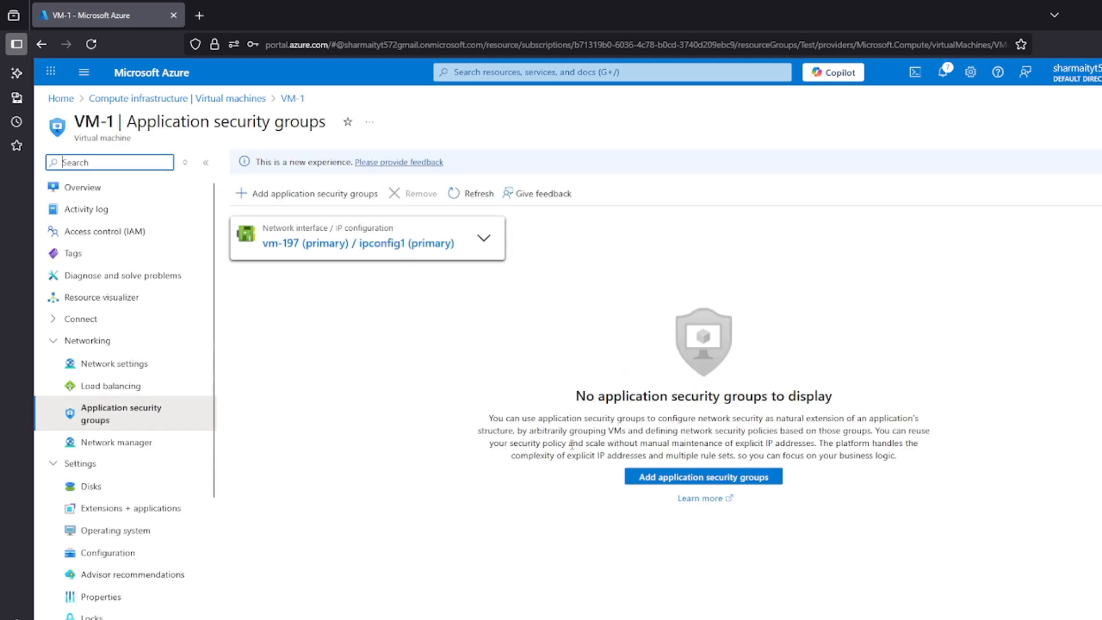
{"action": "left_click", "coordinate": [299, 205]}
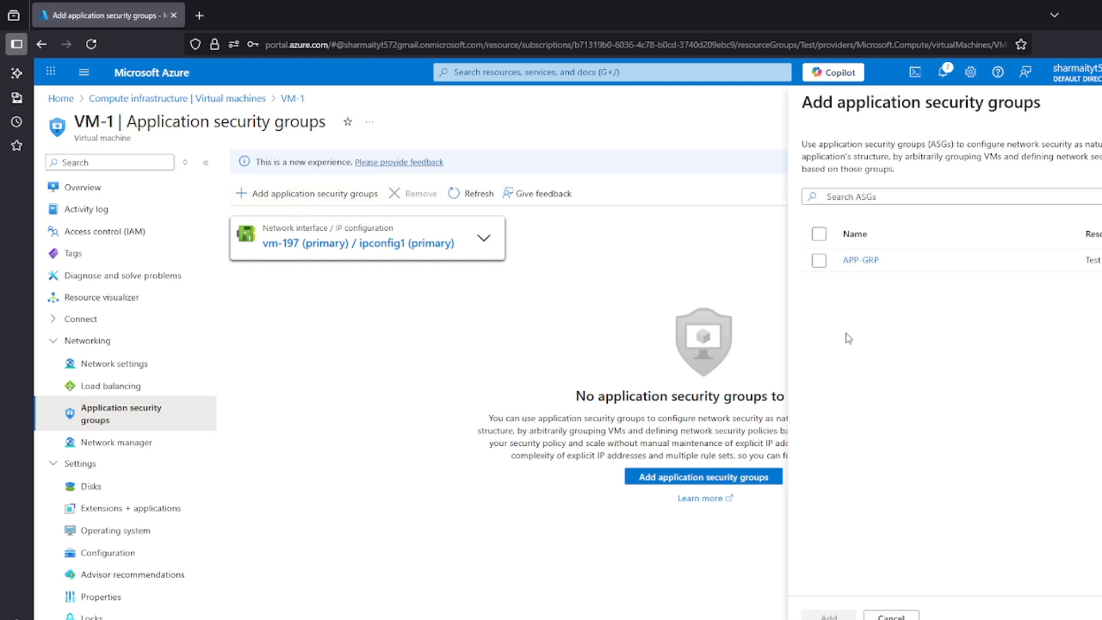
{"action": "left_click", "coordinate": [823, 265]}
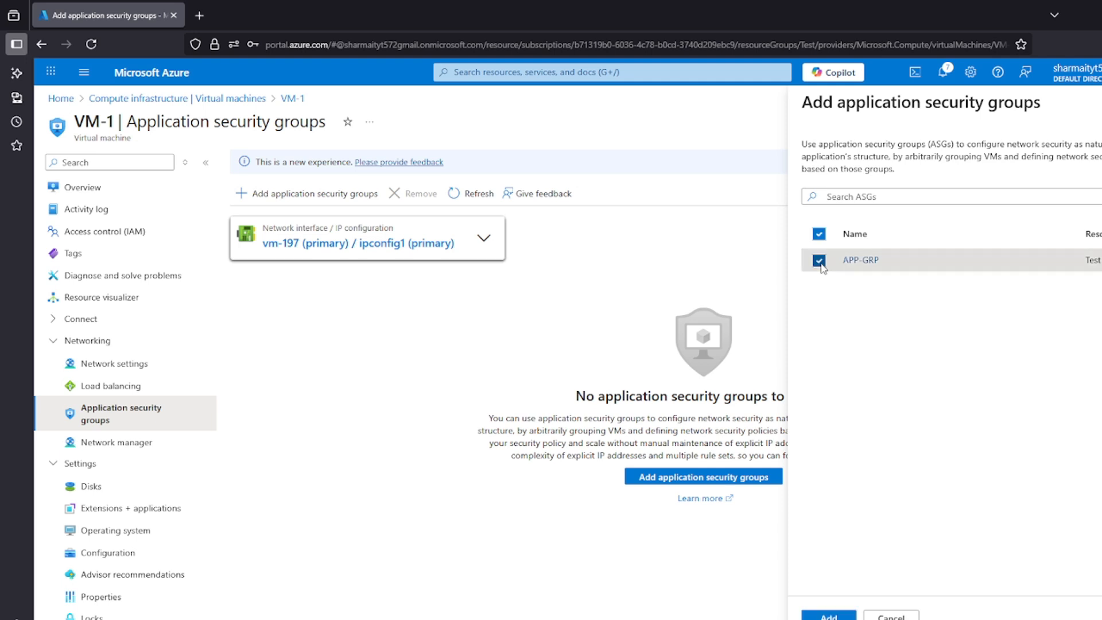
{"action": "left_click", "coordinate": [833, 614]}
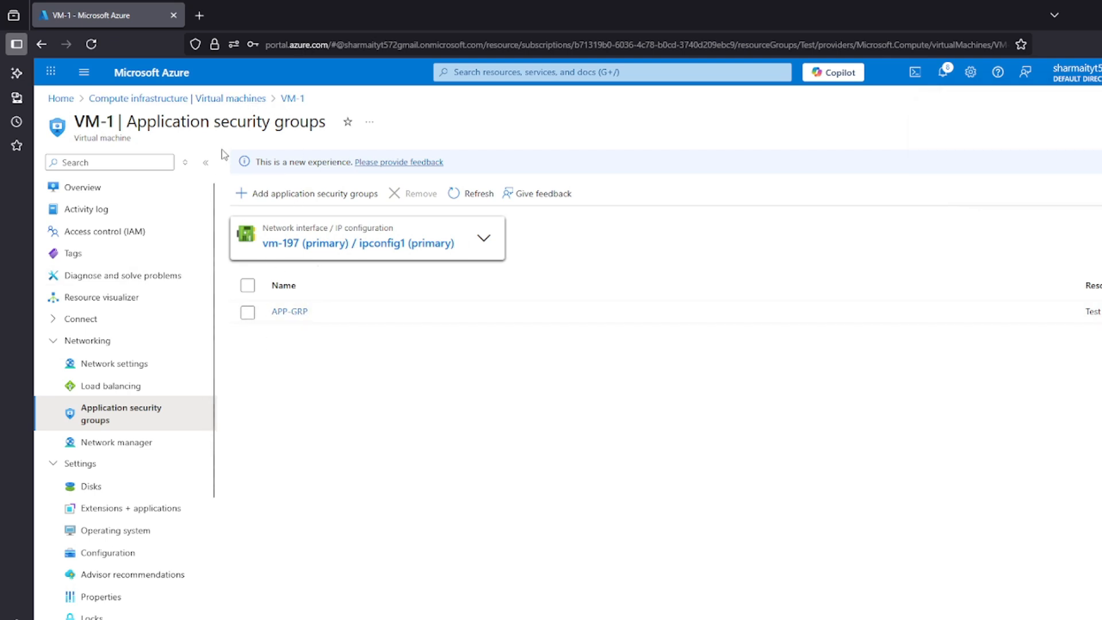
Return to the virtual machines list and open VM-2's network settings to find its application security groups entry
{"action": "left_click", "coordinate": [227, 99]}
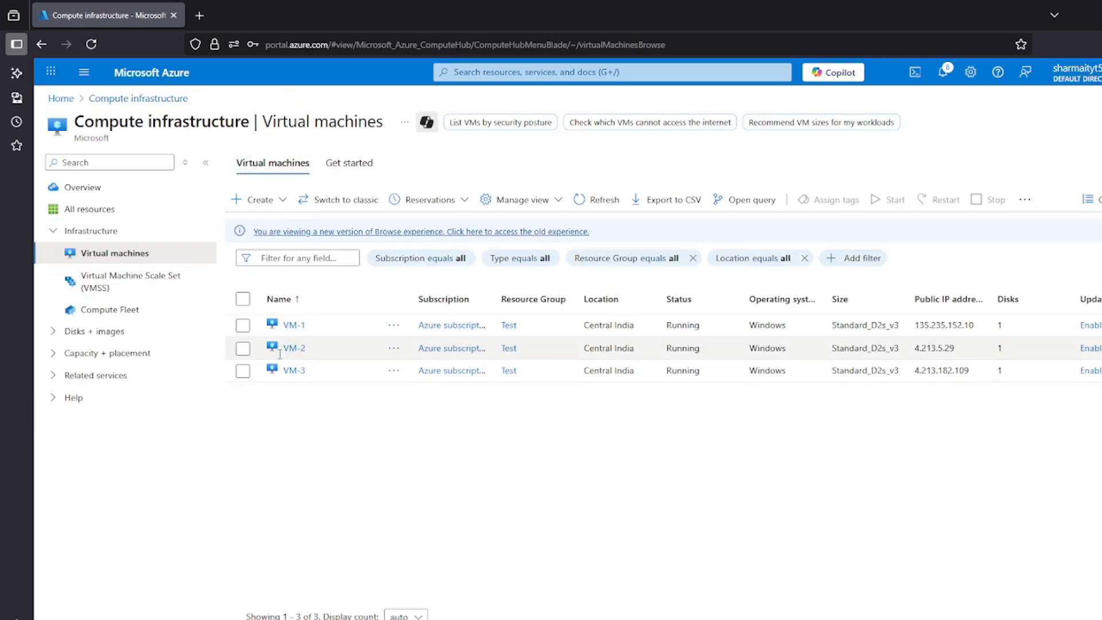
{"action": "left_click", "coordinate": [291, 348]}
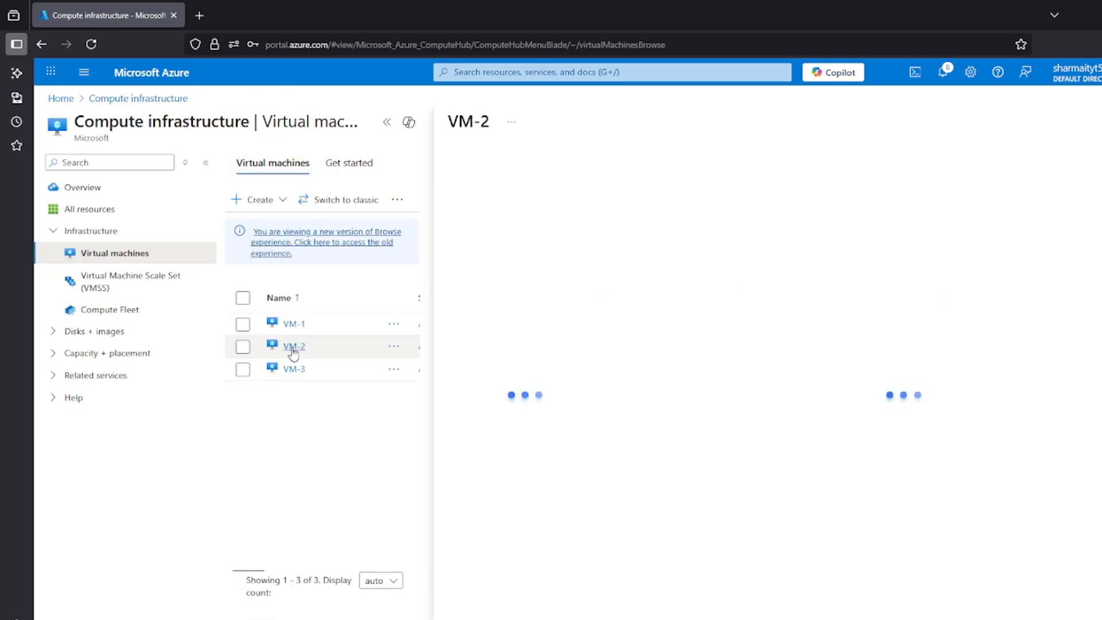
{"action": "left_click", "coordinate": [384, 123]}
{"action": "left_click", "coordinate": [141, 365]}
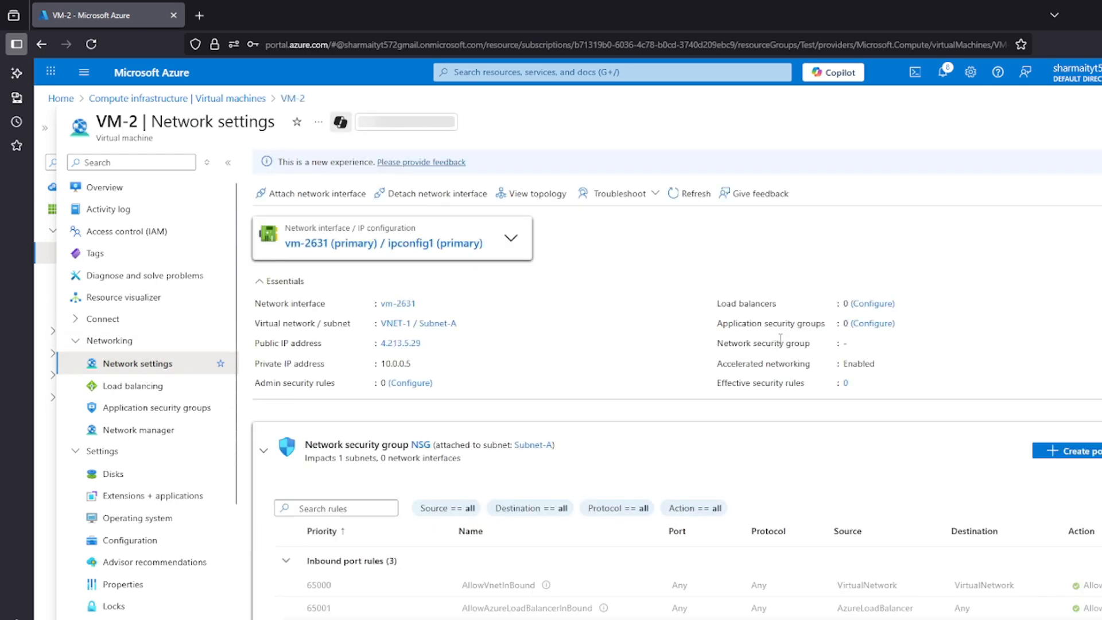
{"action": "left_click_drag", "start_coordinate": [722, 323], "coordinate": [795, 323]}
{"action": "left_click", "coordinate": [796, 325]}
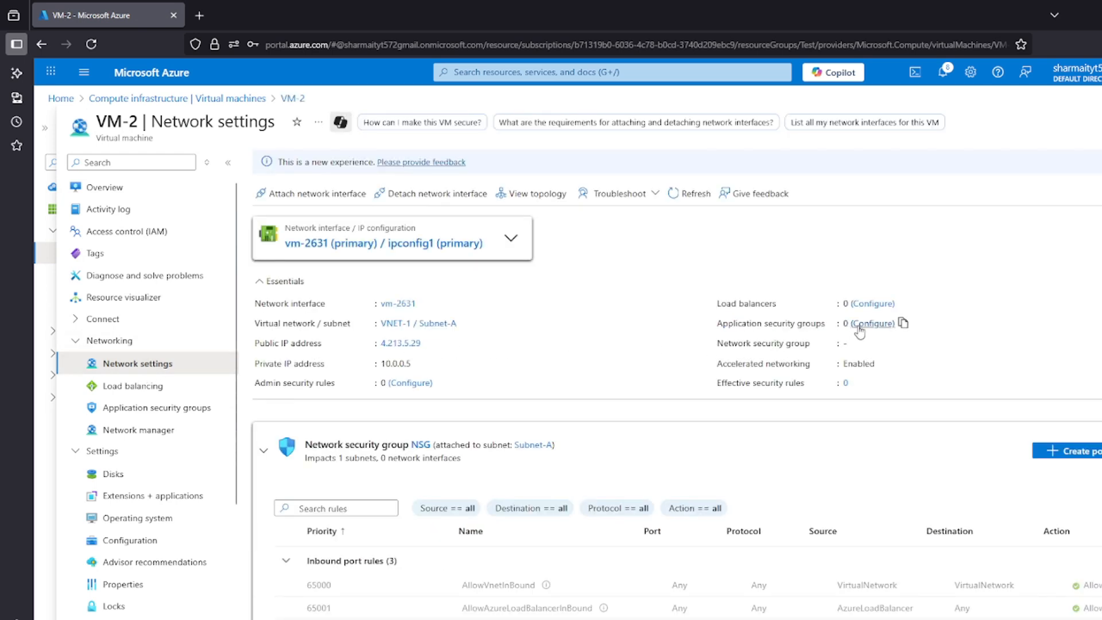
Open VM-2's application security group configuration and add APP-GRP to its network interface
{"action": "left_click", "coordinate": [859, 324]}
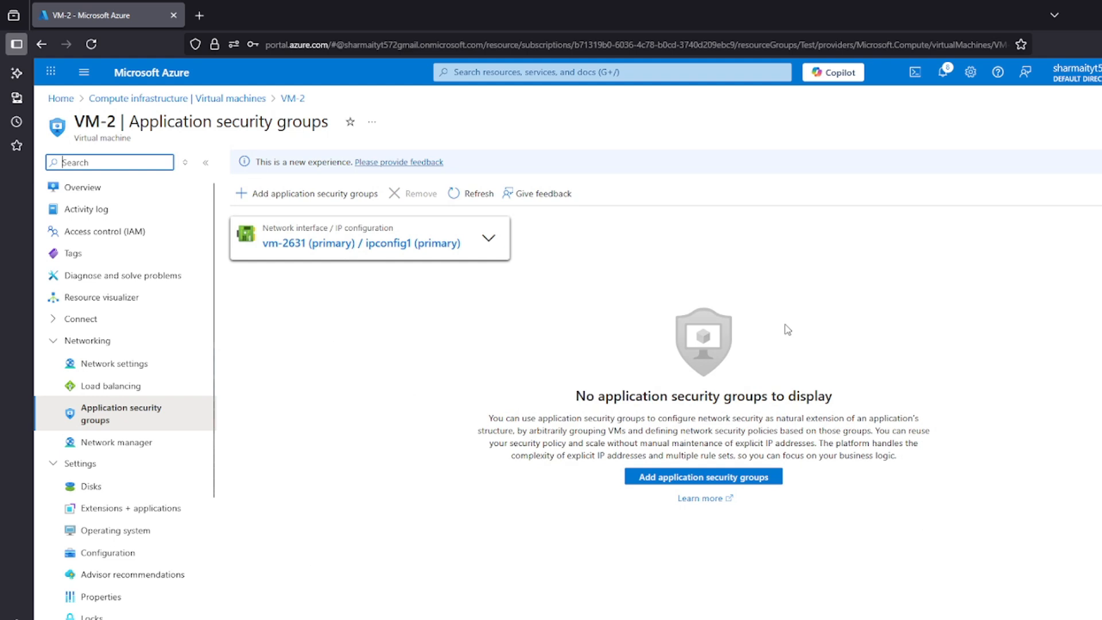
{"action": "left_click", "coordinate": [307, 197]}
{"action": "left_click", "coordinate": [819, 260]}
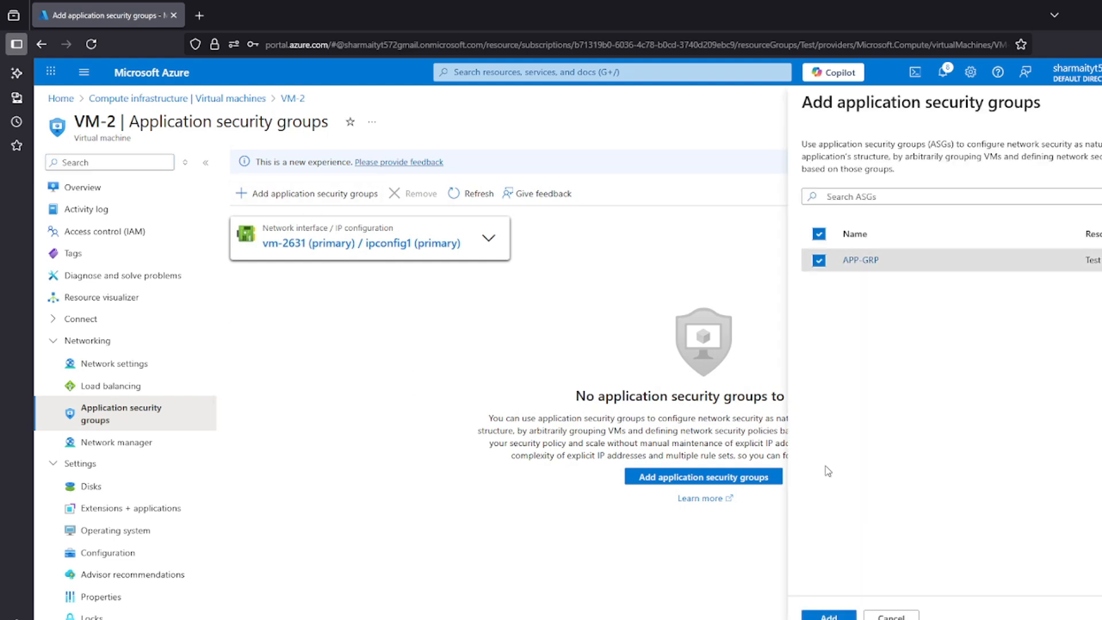
{"action": "left_click", "coordinate": [829, 616]}
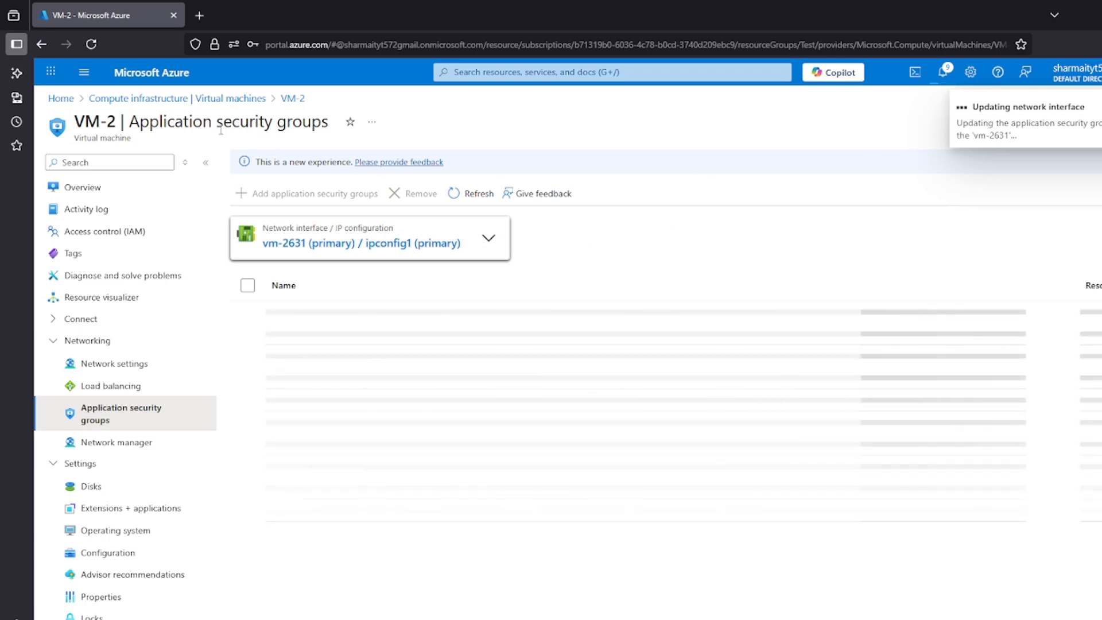
{"action": "left_click", "coordinate": [654, 619]}
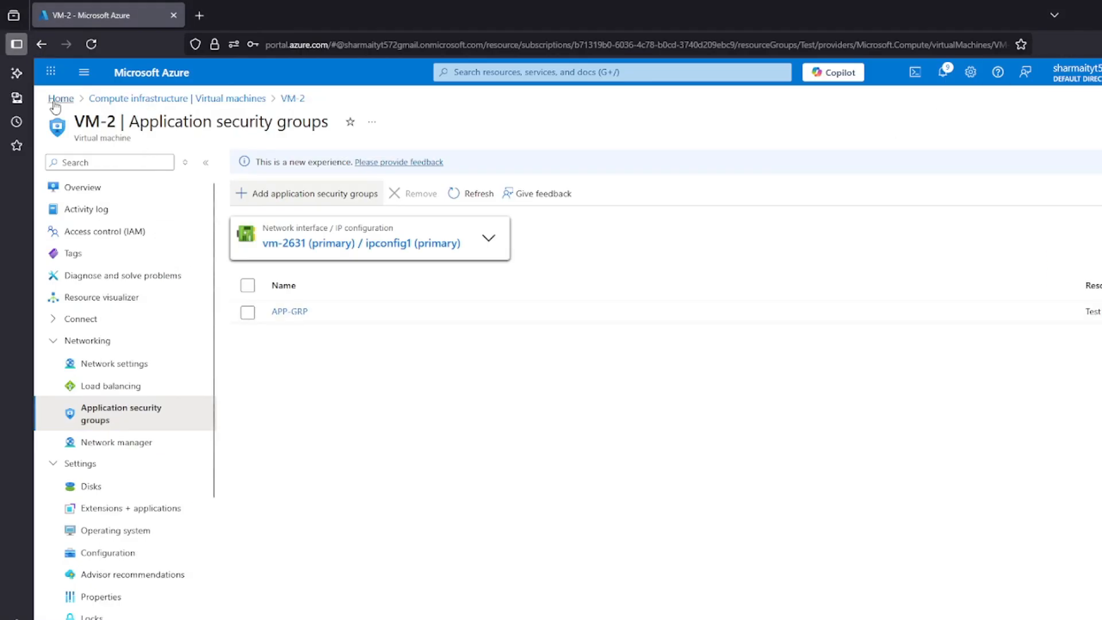
Return to the portal home, open the NSG network security group's inbound security rules and start a new rule
{"action": "left_click", "coordinate": [60, 99]}
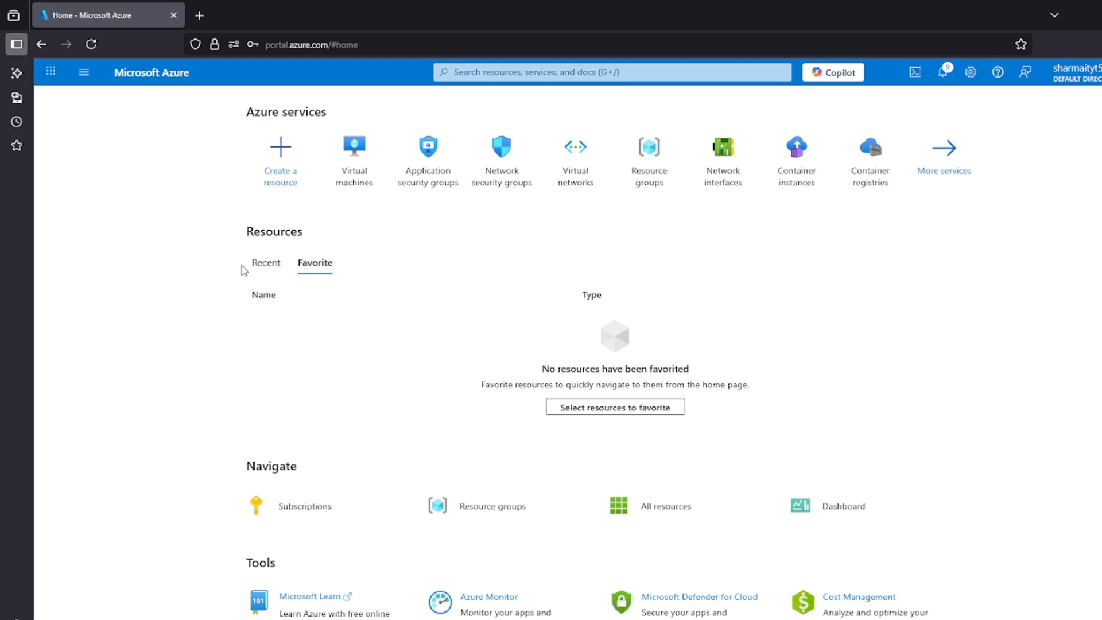
{"action": "left_click", "coordinate": [500, 182]}
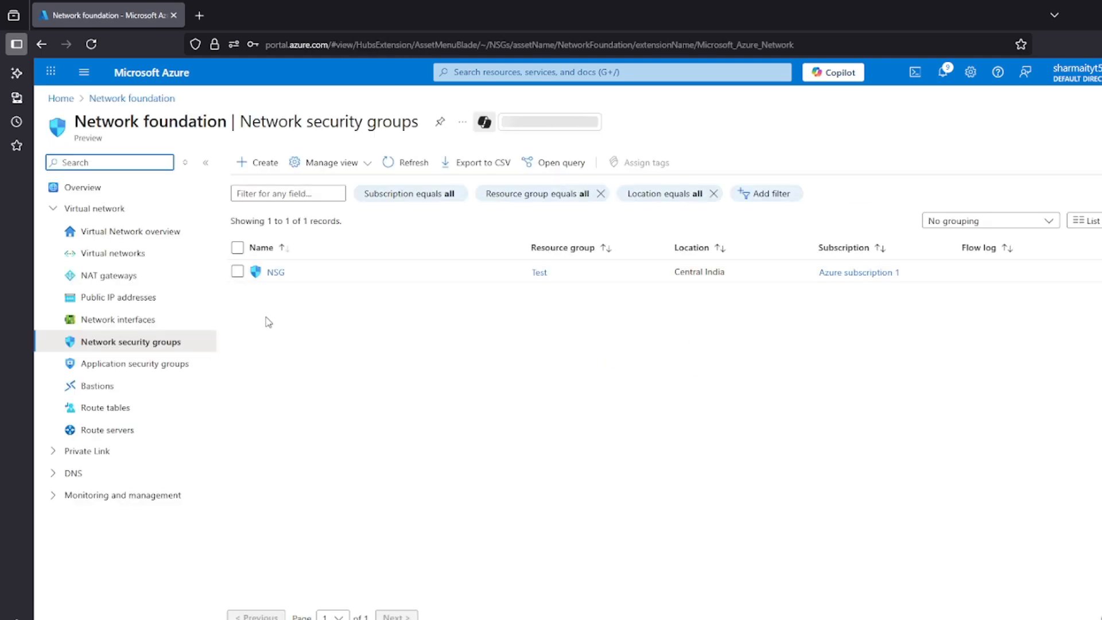
{"action": "left_click", "coordinate": [274, 273]}
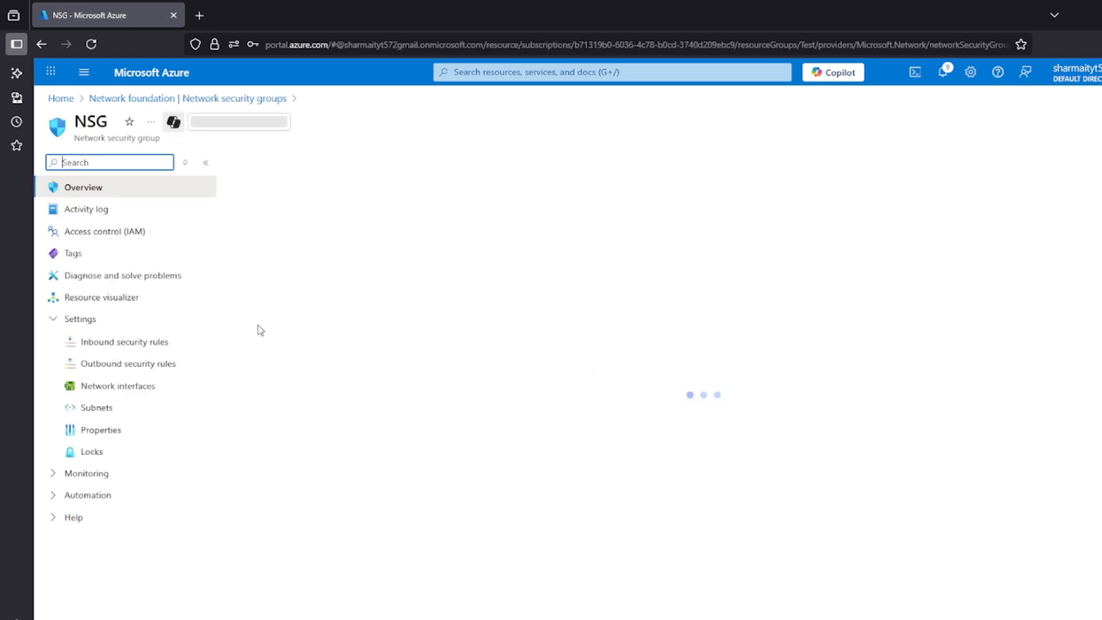
{"action": "left_click", "coordinate": [122, 346]}
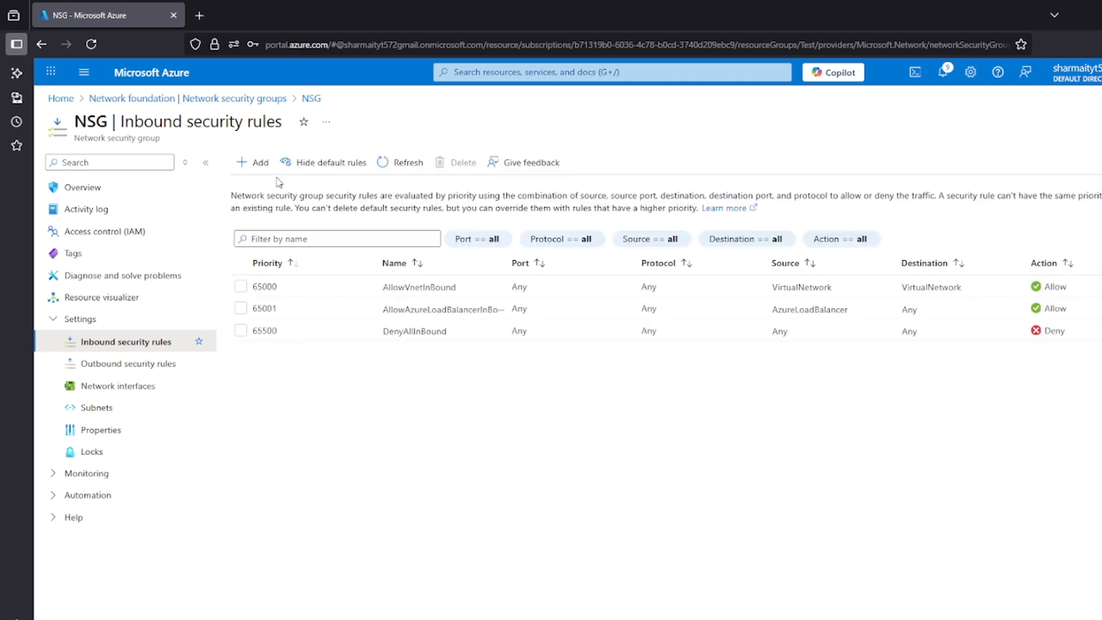
{"action": "left_click", "coordinate": [257, 164]}
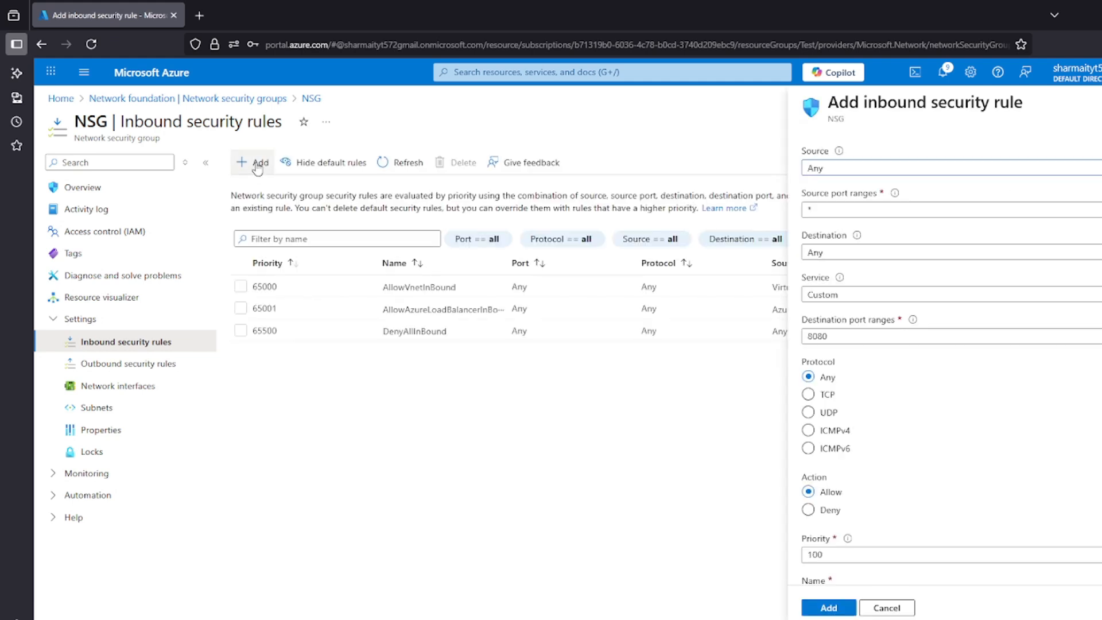
{"action": "left_click", "coordinate": [826, 175]}
{"action": "left_click", "coordinate": [832, 209]}
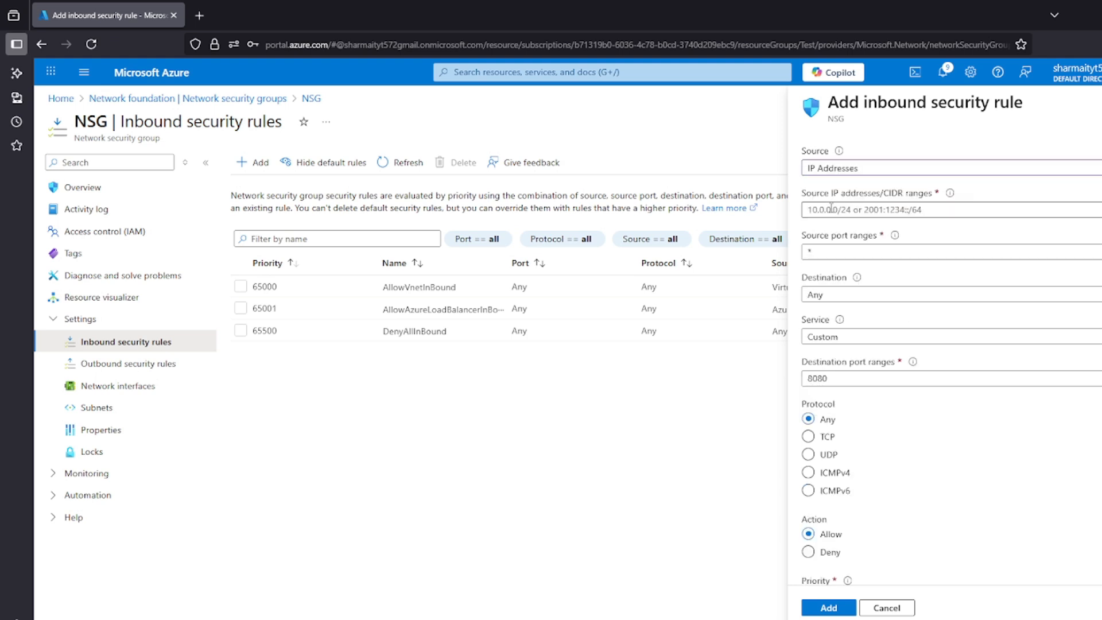
{"action": "left_click", "coordinate": [853, 174]}
{"action": "left_click", "coordinate": [842, 188]}
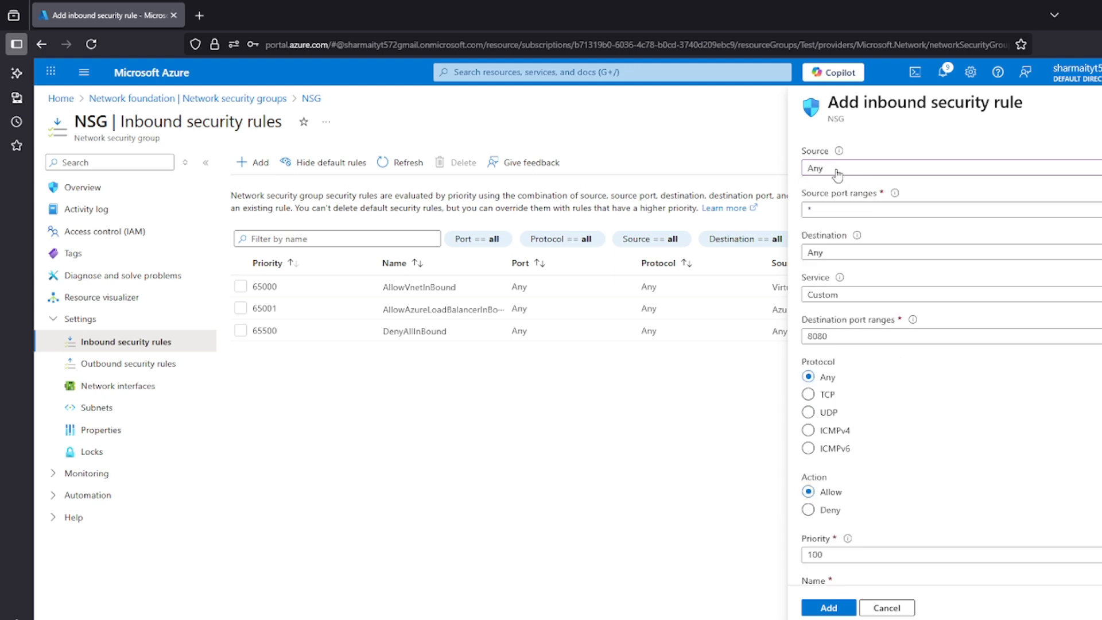
Set the inbound rule's destination to an application security group and choose APP-GRP
{"action": "left_click_drag", "start_coordinate": [831, 193], "coordinate": [796, 193]}
{"action": "double_click", "coordinate": [851, 210]}
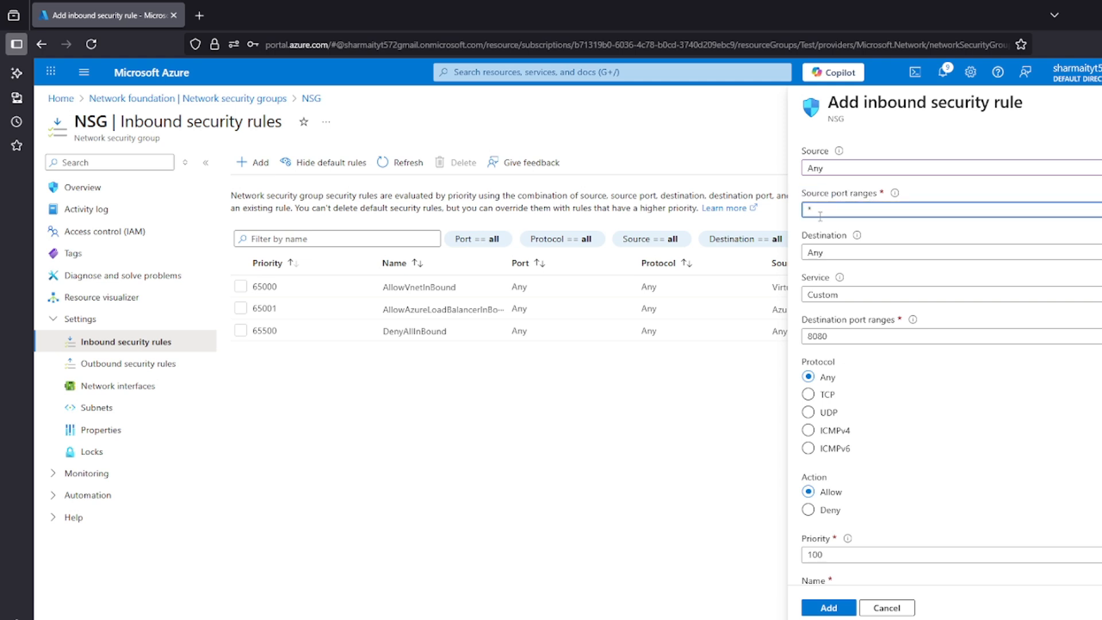
{"action": "left_click", "coordinate": [835, 253]}
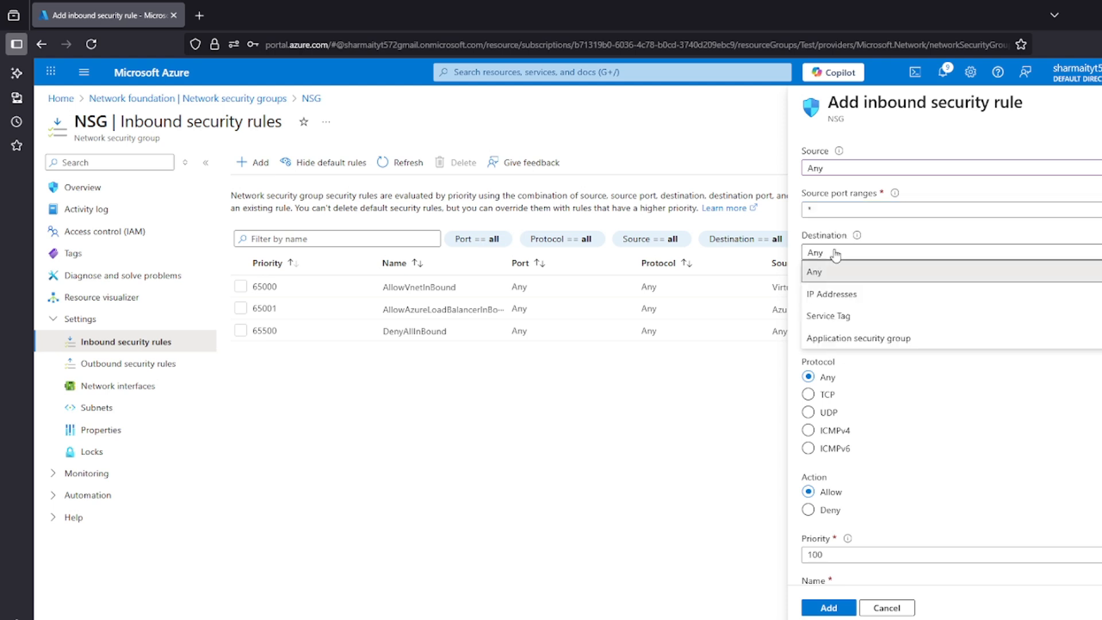
{"action": "left_click", "coordinate": [851, 341]}
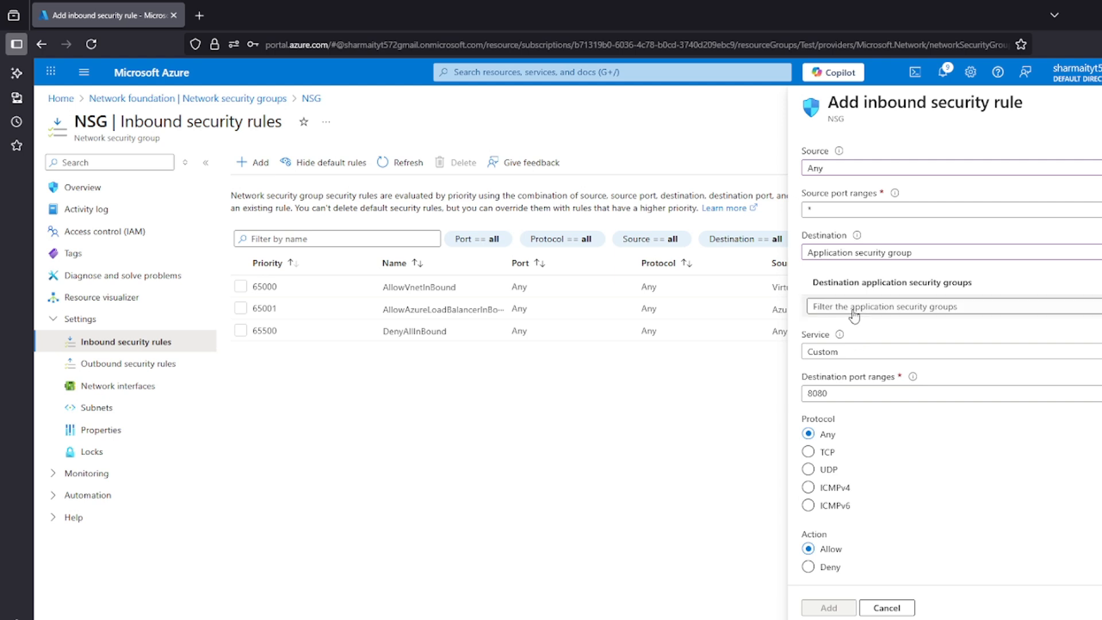
{"action": "left_click_drag", "start_coordinate": [831, 283], "coordinate": [907, 283]}
{"action": "left_click", "coordinate": [868, 290]}
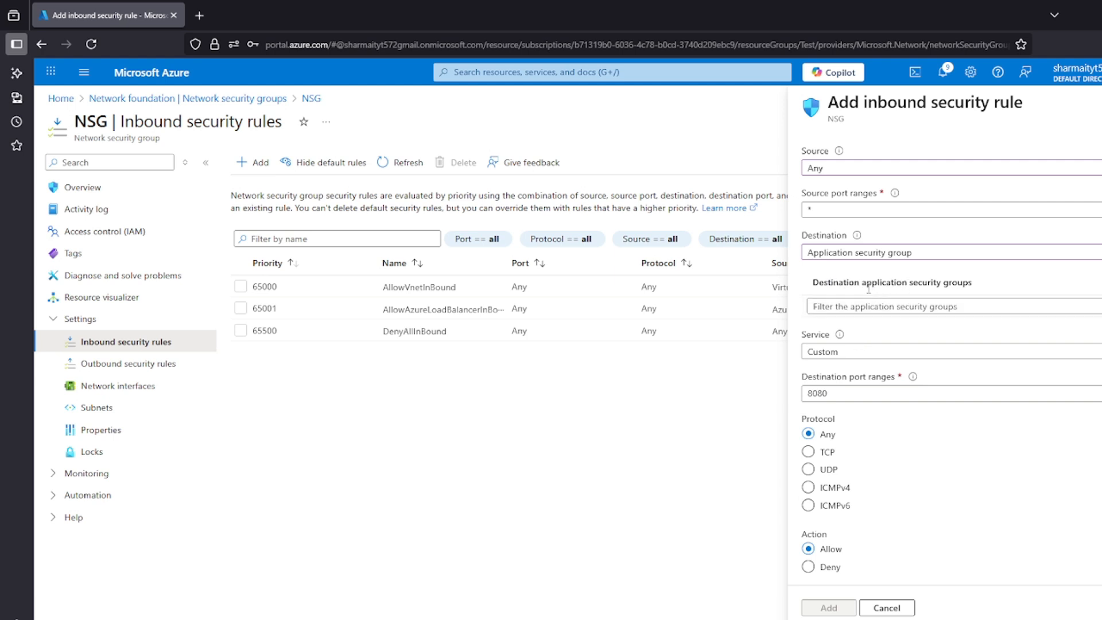
{"action": "left_click", "coordinate": [911, 308]}
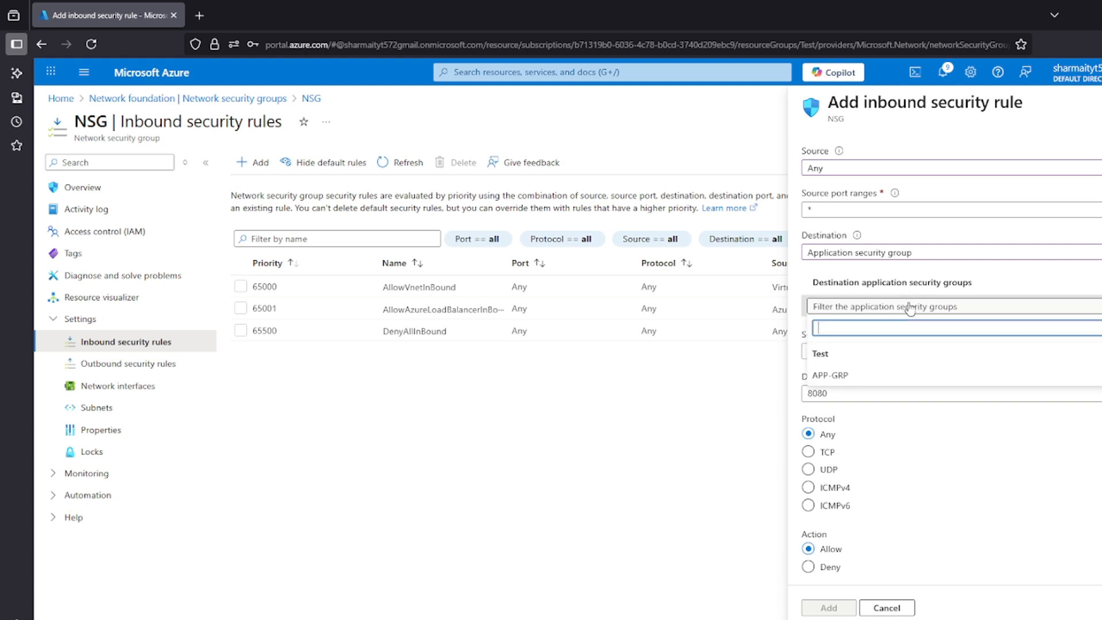
{"action": "left_click", "coordinate": [871, 379]}
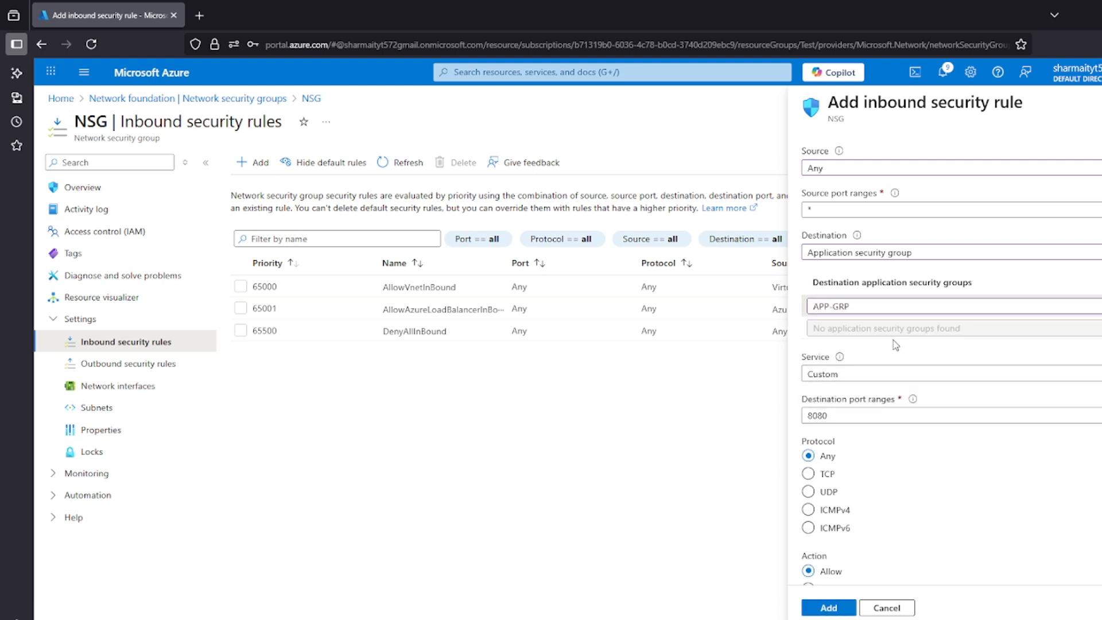
Set the rule's service to RDP and add it with action Allow, priority 100 and the name AllowAnyRDPInbound
{"action": "scroll", "coordinate": [896, 345], "scroll_direction": "down", "scroll_amount": 1}
{"action": "left_click", "coordinate": [871, 301]}
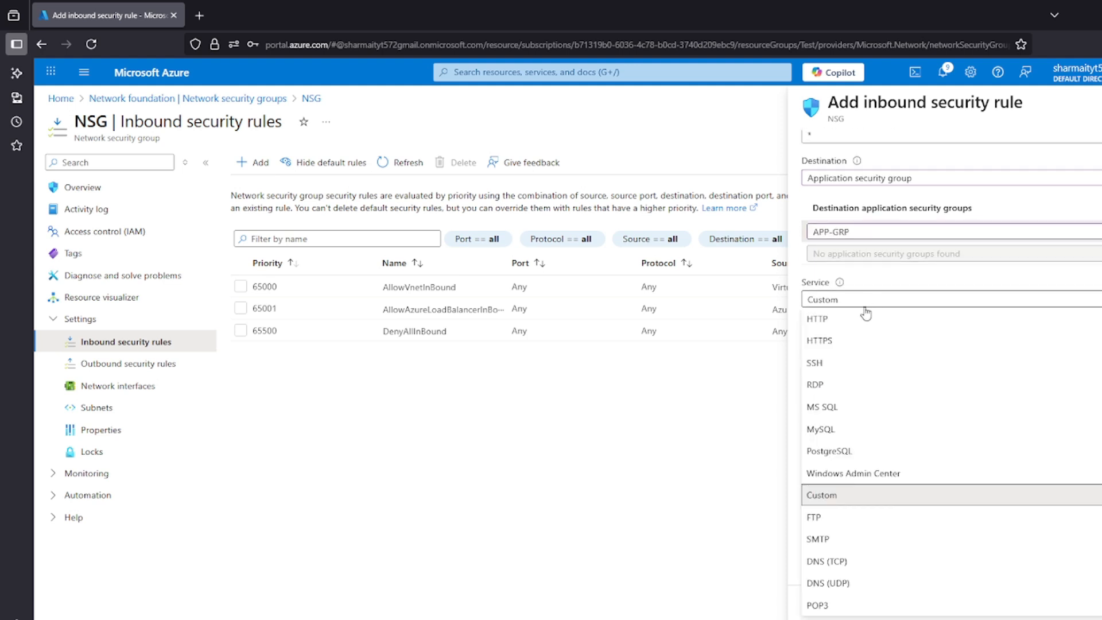
{"action": "left_click", "coordinate": [832, 388]}
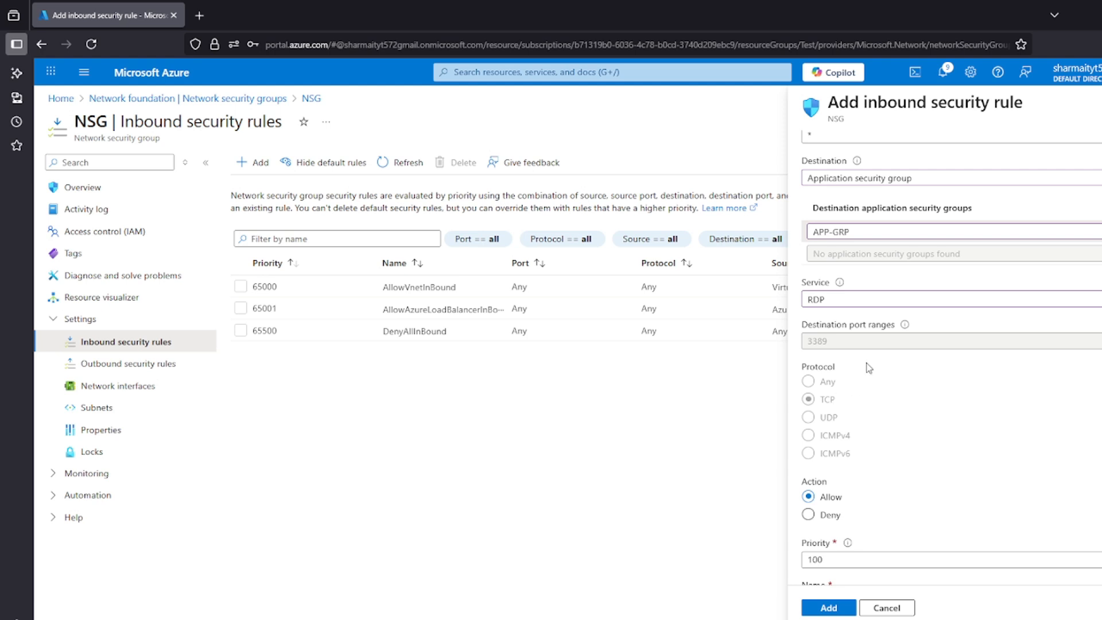
{"action": "scroll", "coordinate": [847, 394], "scroll_direction": "down", "scroll_amount": 2}
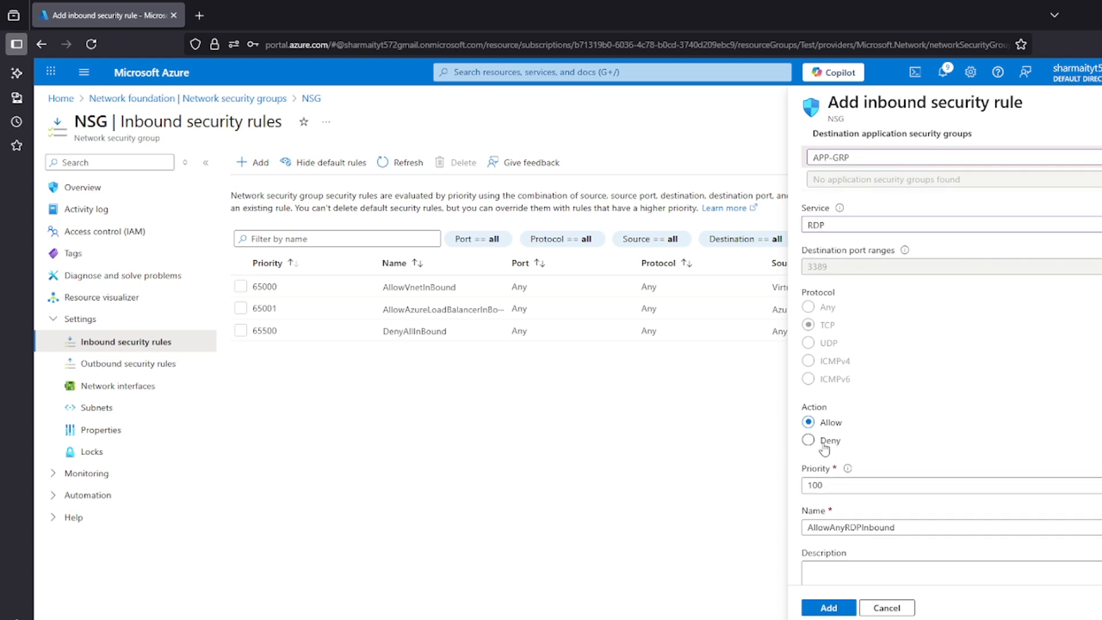
{"action": "scroll", "coordinate": [833, 466], "scroll_direction": "down", "scroll_amount": 2}
{"action": "scroll", "coordinate": [833, 482], "scroll_direction": "down", "scroll_amount": 1}
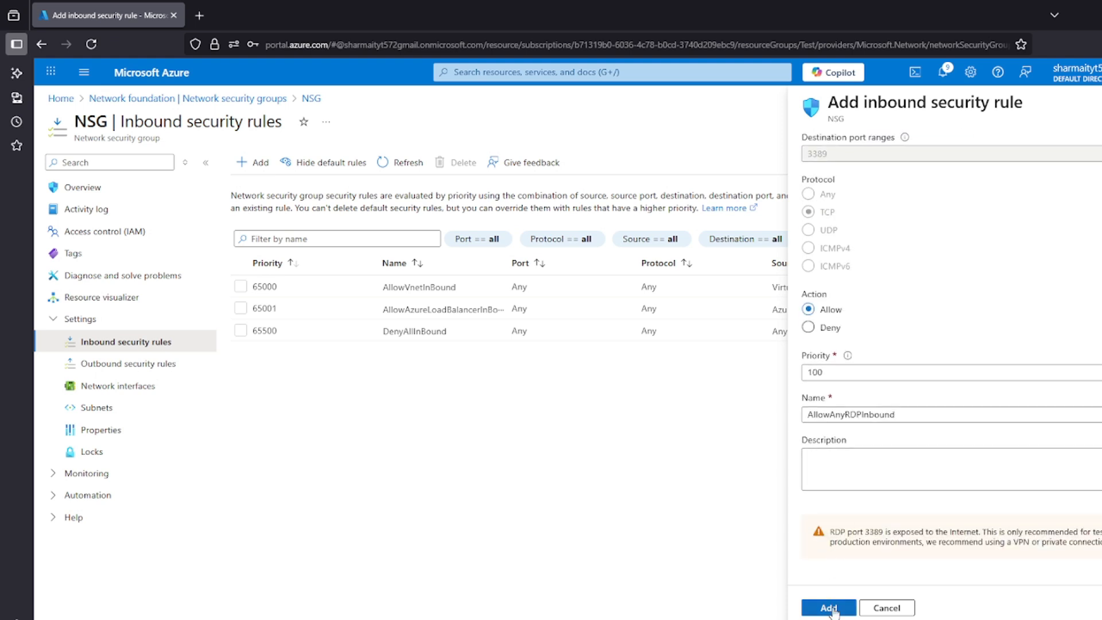
{"action": "left_click", "coordinate": [830, 608]}
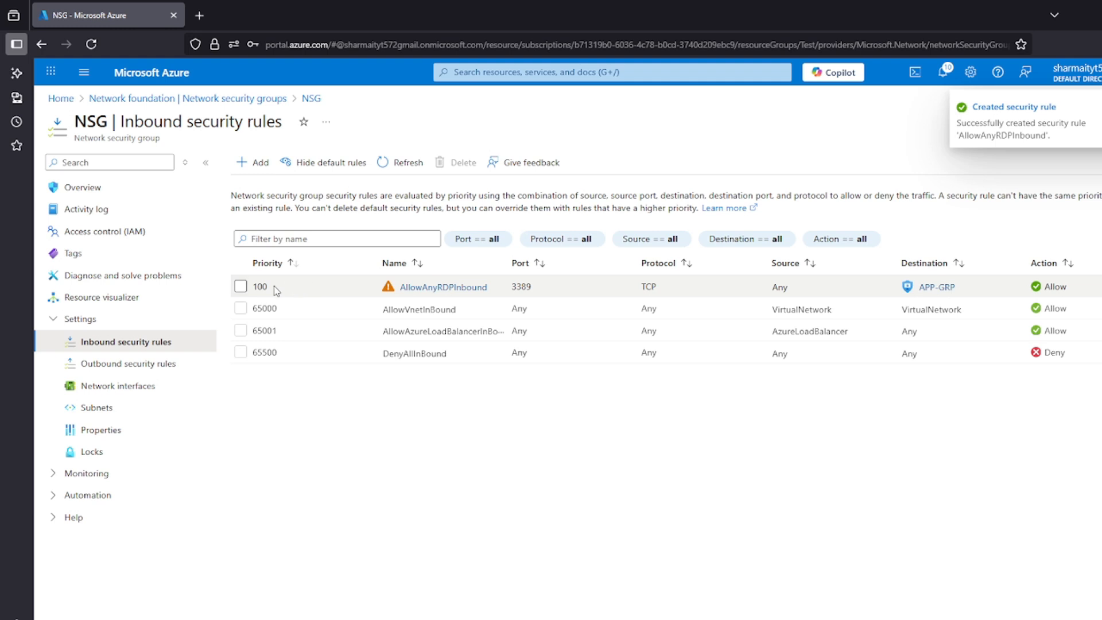
Review the port and destination of the AllowAnyRDPInbound rule in the inbound rules list
{"action": "left_click", "coordinate": [311, 294]}
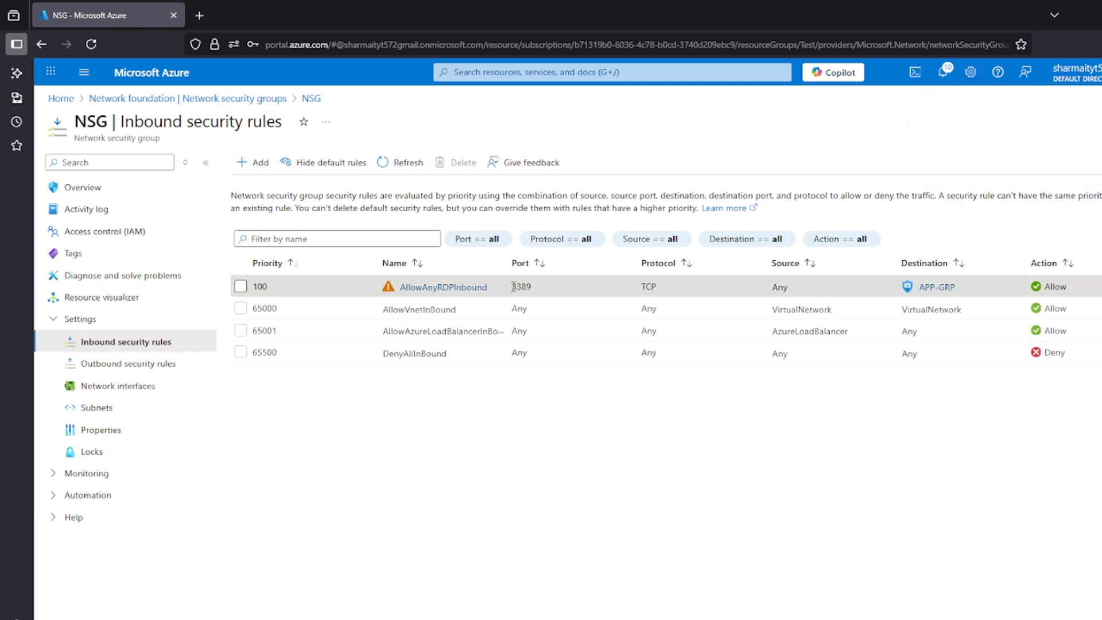
{"action": "left_click_drag", "start_coordinate": [520, 287], "coordinate": [539, 291]}
{"action": "left_click_drag", "start_coordinate": [917, 287], "coordinate": [956, 287]}
{"action": "left_click", "coordinate": [907, 417]}
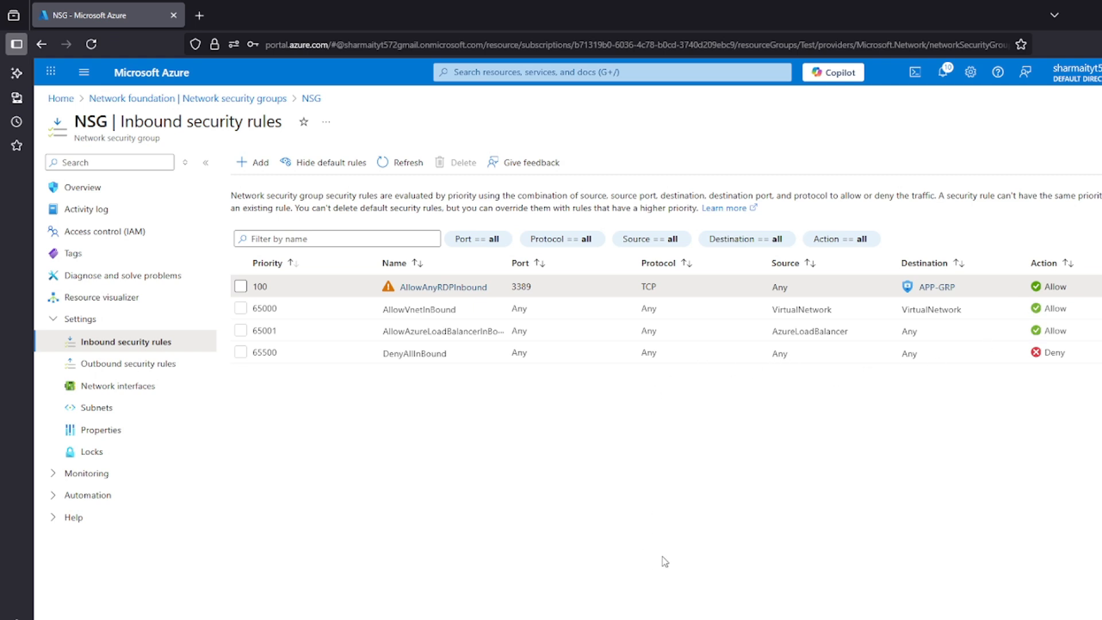
Return to the portal home and open the virtual machines list with its side menu collapsed to show public IP addresses
{"action": "left_click", "coordinate": [61, 98]}
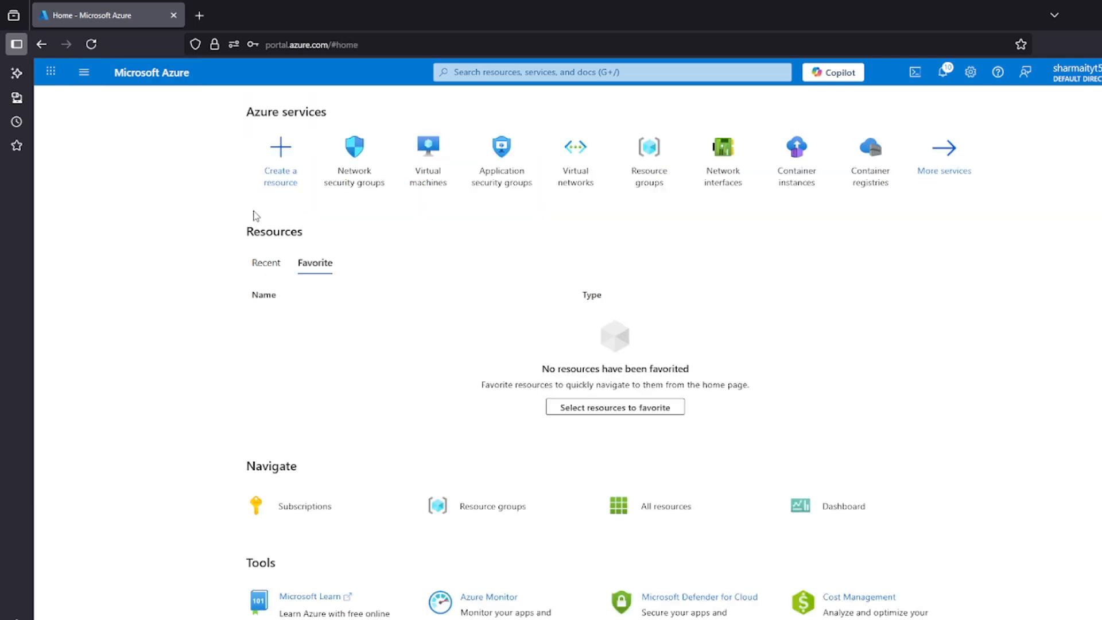
{"action": "left_click", "coordinate": [448, 181]}
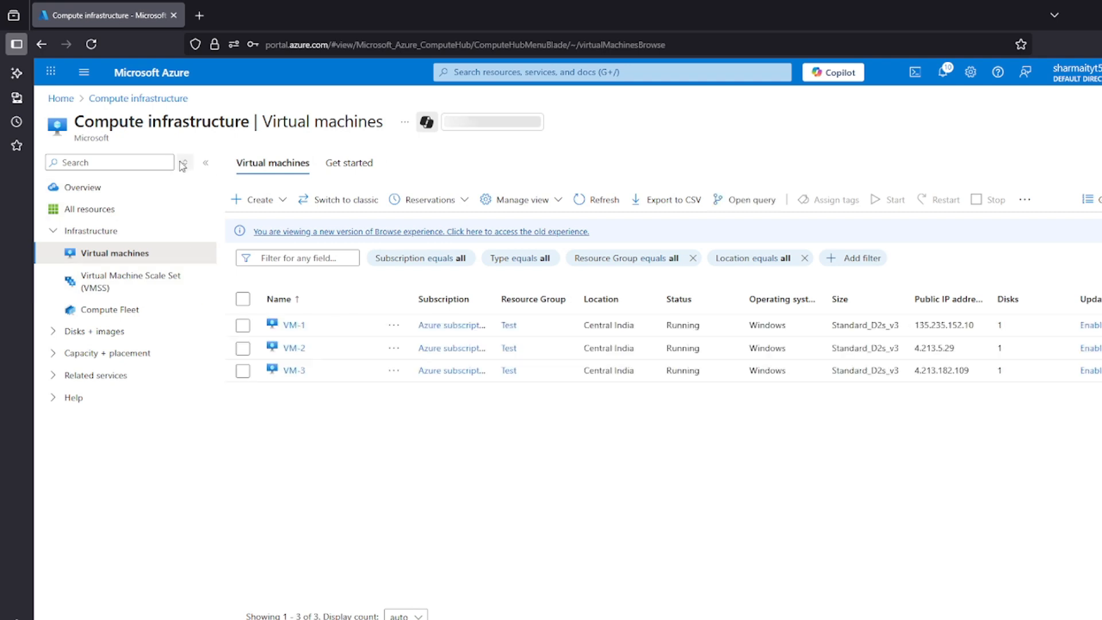
{"action": "left_click", "coordinate": [207, 164]}
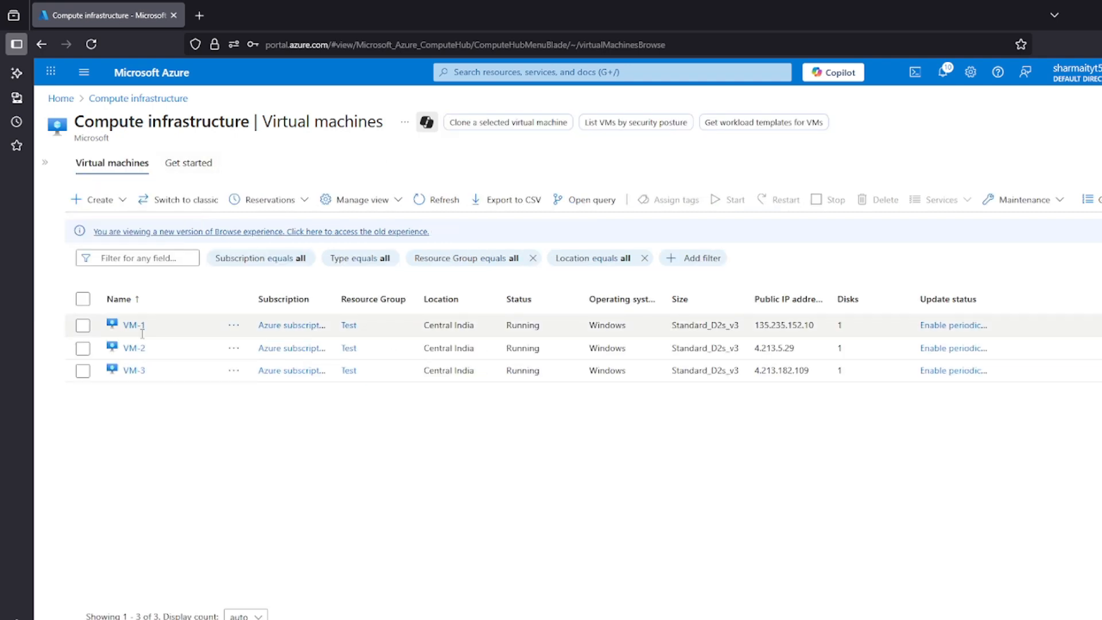
Try to paste VM-1's public IP address as the computer in Remote Desktop Connection, and clear the wrong entry
{"action": "left_click", "coordinate": [814, 325]}
{"action": "left_click_drag", "start_coordinate": [814, 324], "coordinate": [755, 325]}
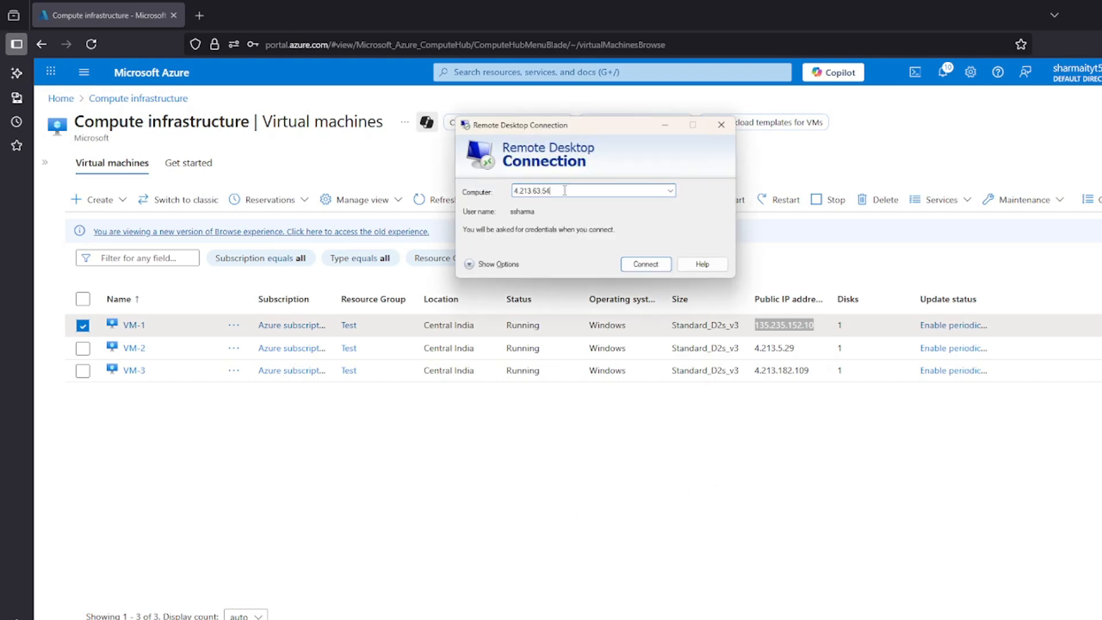
{"action": "key", "text": "ctrl+v"}
{"action": "key", "text": "ctrl+a"}
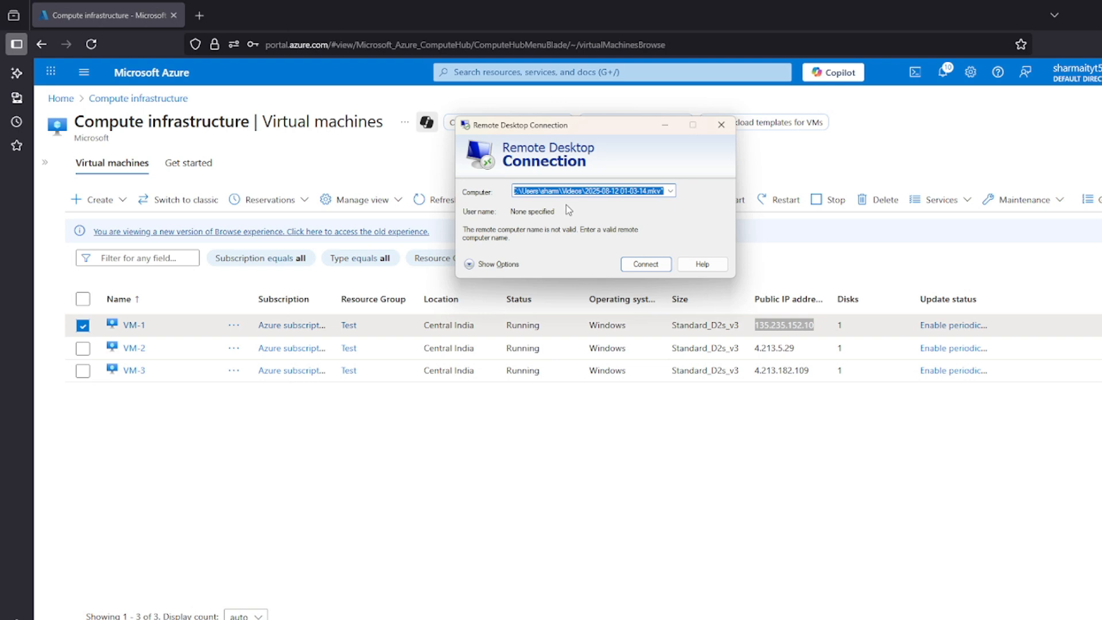
{"action": "key", "text": "BackSpace"}
{"action": "left_click", "coordinate": [834, 472]}
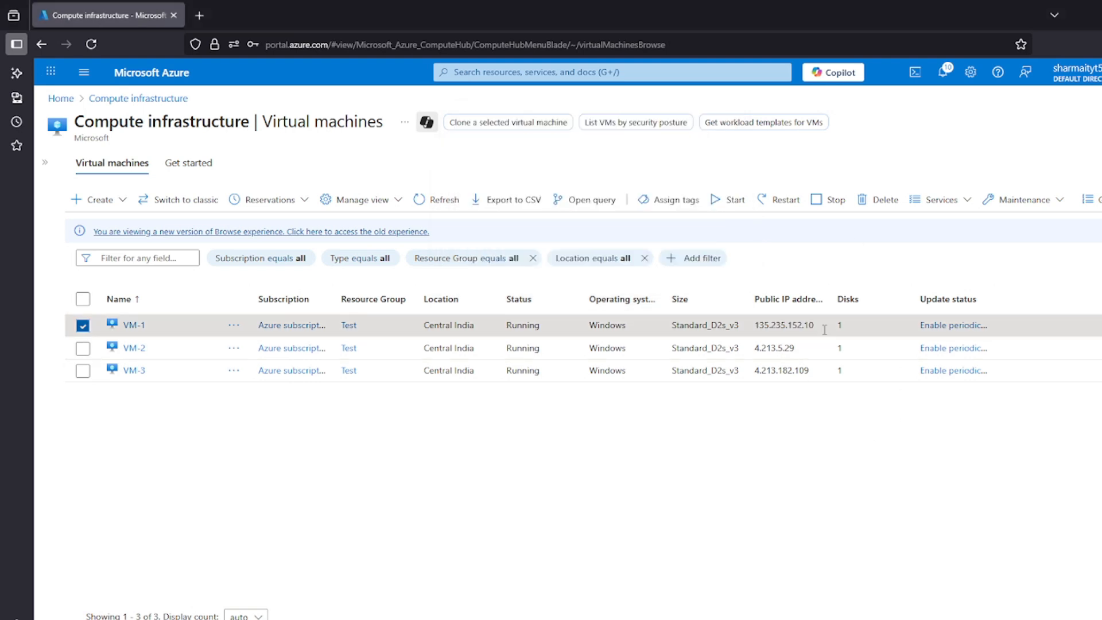
Copy VM-1's public IP address 135.235.152.10 from the list and paste it as the computer in Remote Desktop Connection
{"action": "left_click_drag", "start_coordinate": [824, 330], "coordinate": [753, 326]}
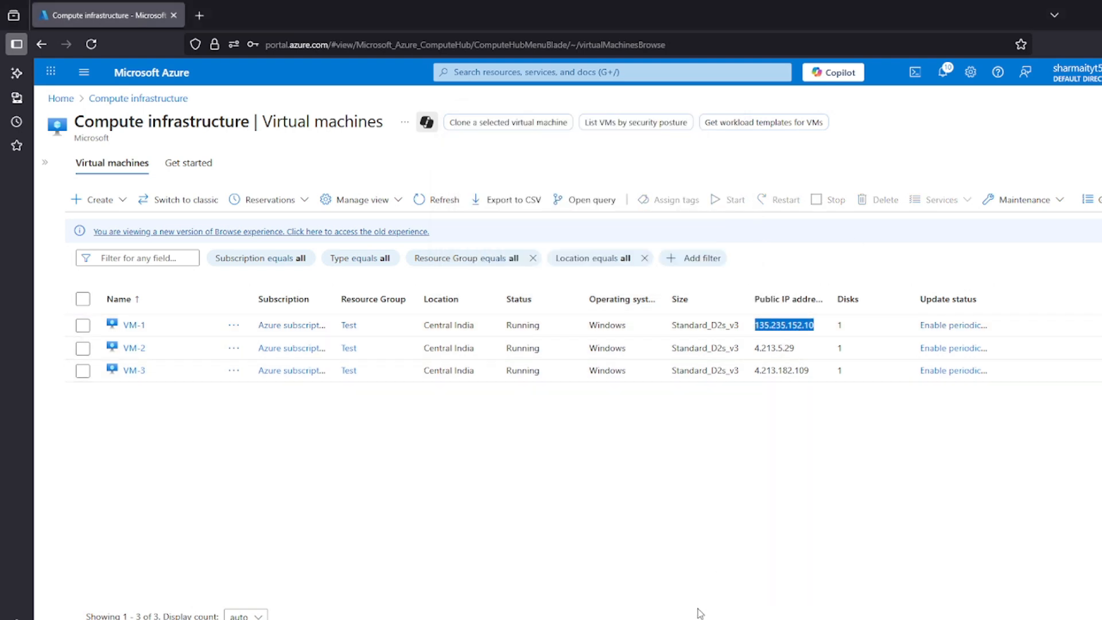
{"action": "key", "text": "ctrl+c"}
{"action": "key", "text": "alt+Tab"}
{"action": "key", "text": "ctrl+v"}
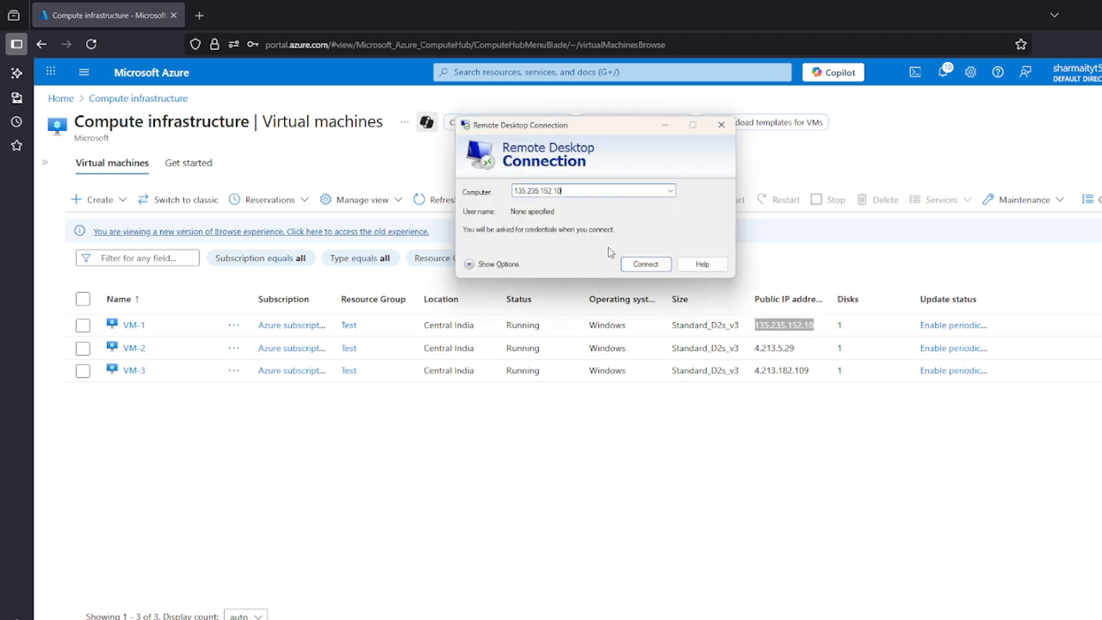
Enter the account user name and password for 135.235.152.10, connect to VM-1, and accept the certificate warning
{"action": "left_click", "coordinate": [469, 264]}
{"action": "left_click", "coordinate": [571, 260]}
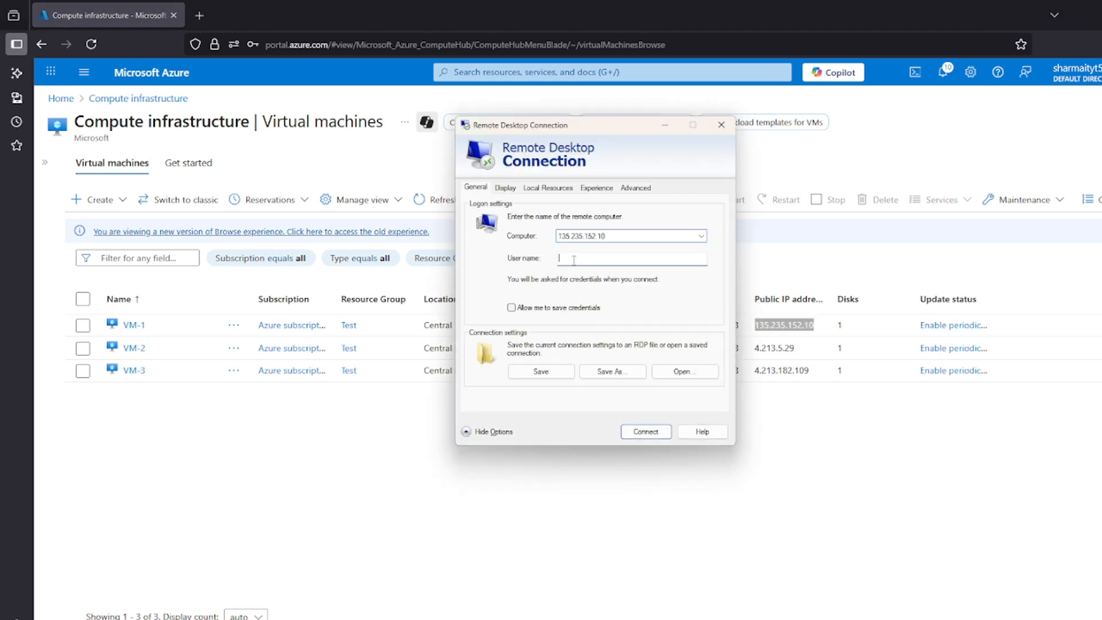
{"action": "type", "text": "ssharma"}
{"action": "left_click", "coordinate": [644, 432]}
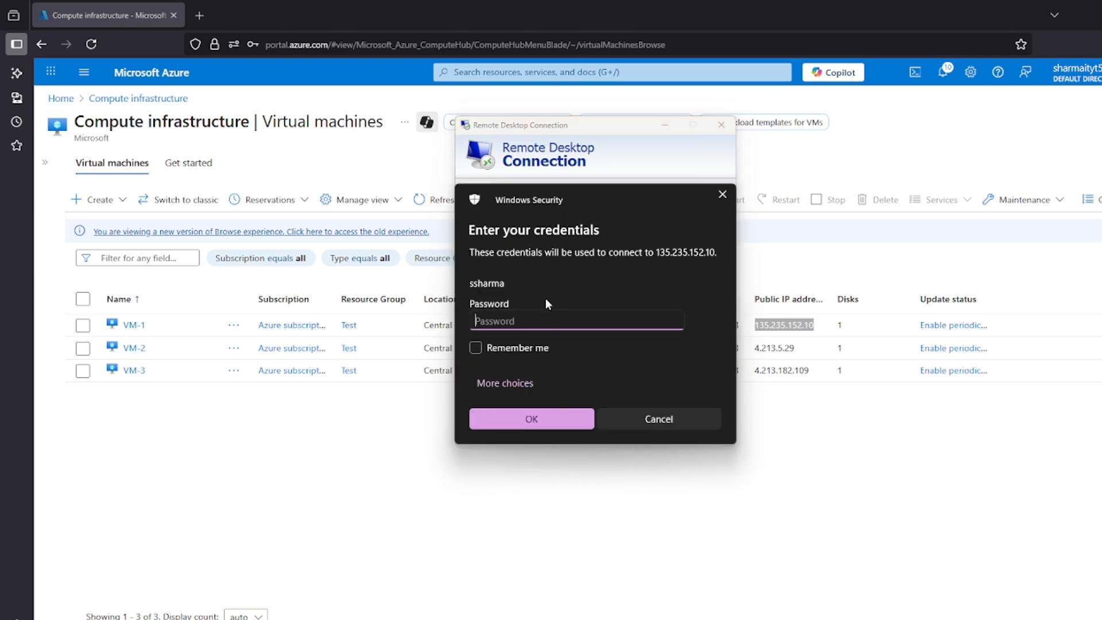
{"action": "type", "text": "•"}
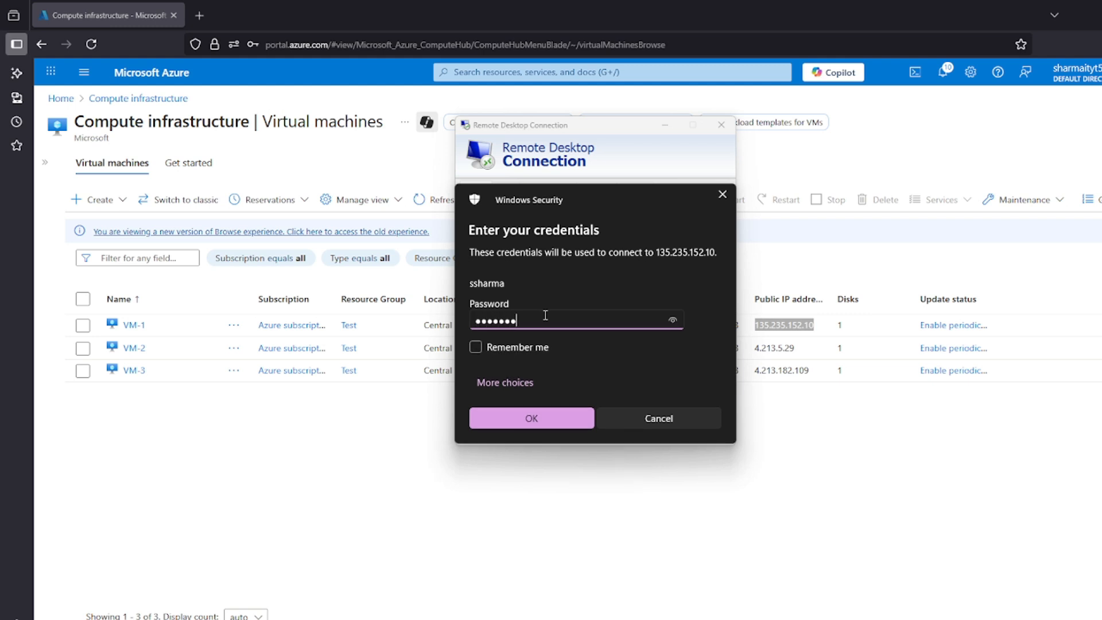
{"action": "key", "text": "Return"}
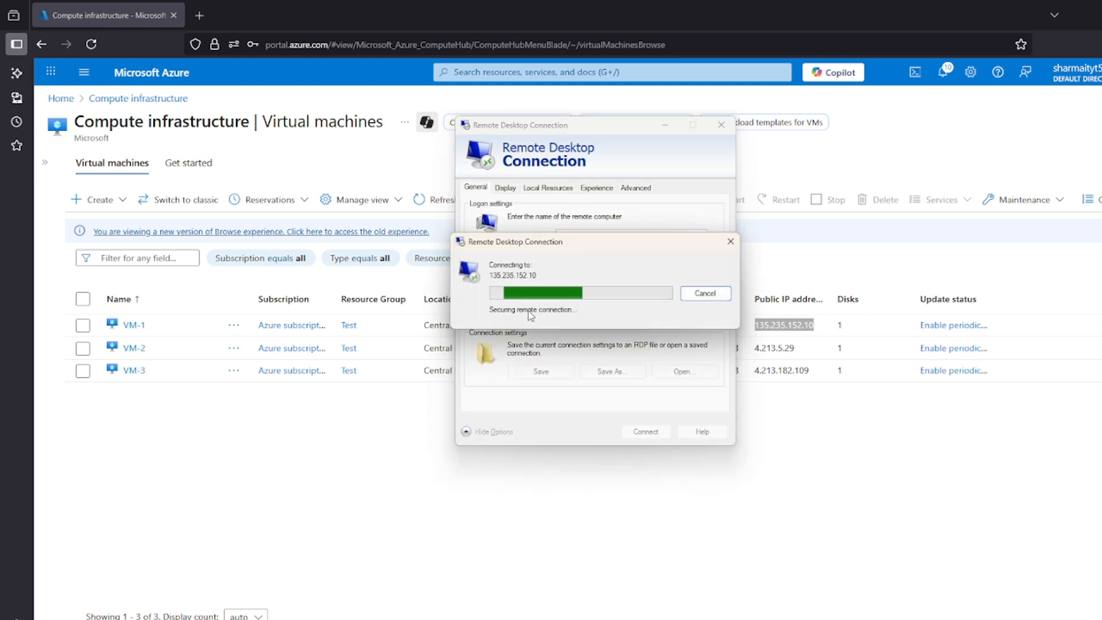
{"action": "left_click", "coordinate": [634, 389]}
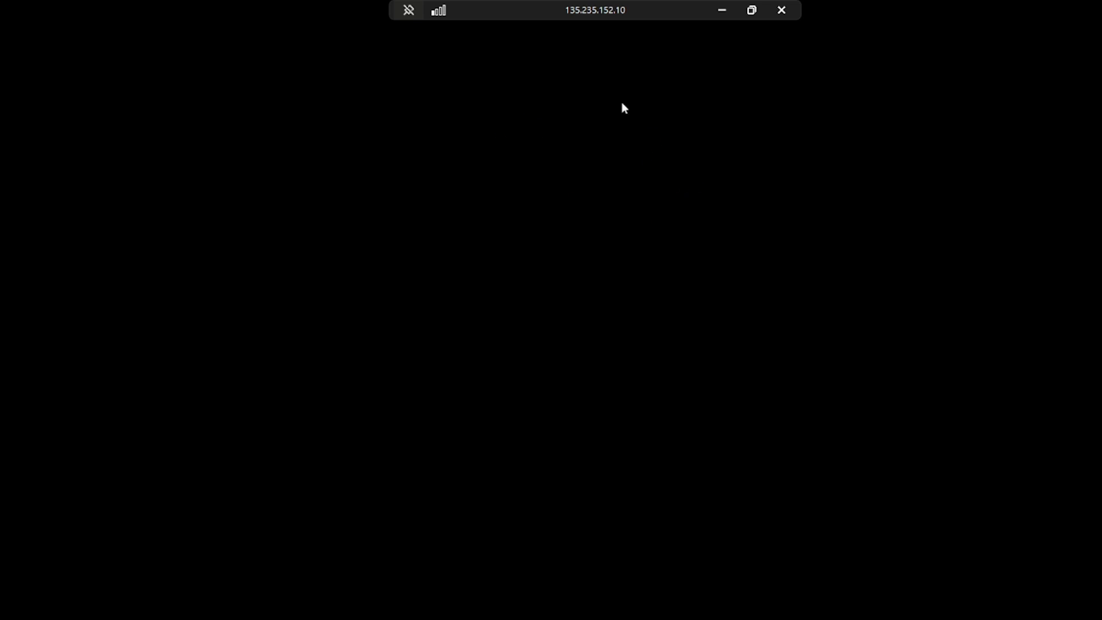
Restore and maximize VM-1's remote session window, close the session, and switch to the network diagram slide in PowerPoint
{"action": "double_click", "coordinate": [648, 11]}
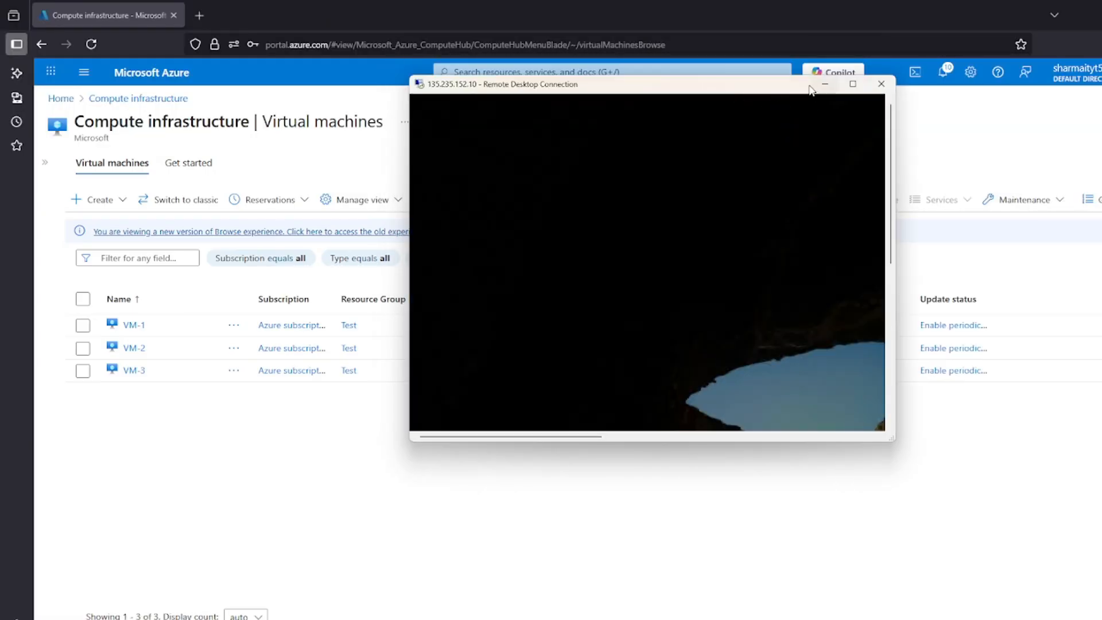
{"action": "left_click", "coordinate": [853, 84]}
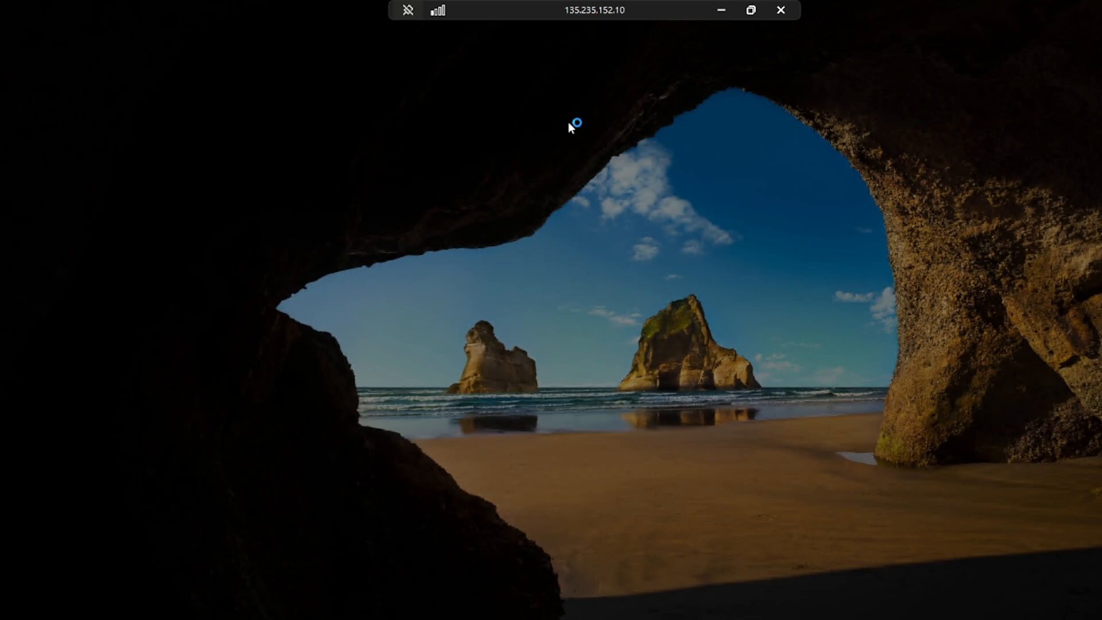
{"action": "left_click", "coordinate": [781, 10]}
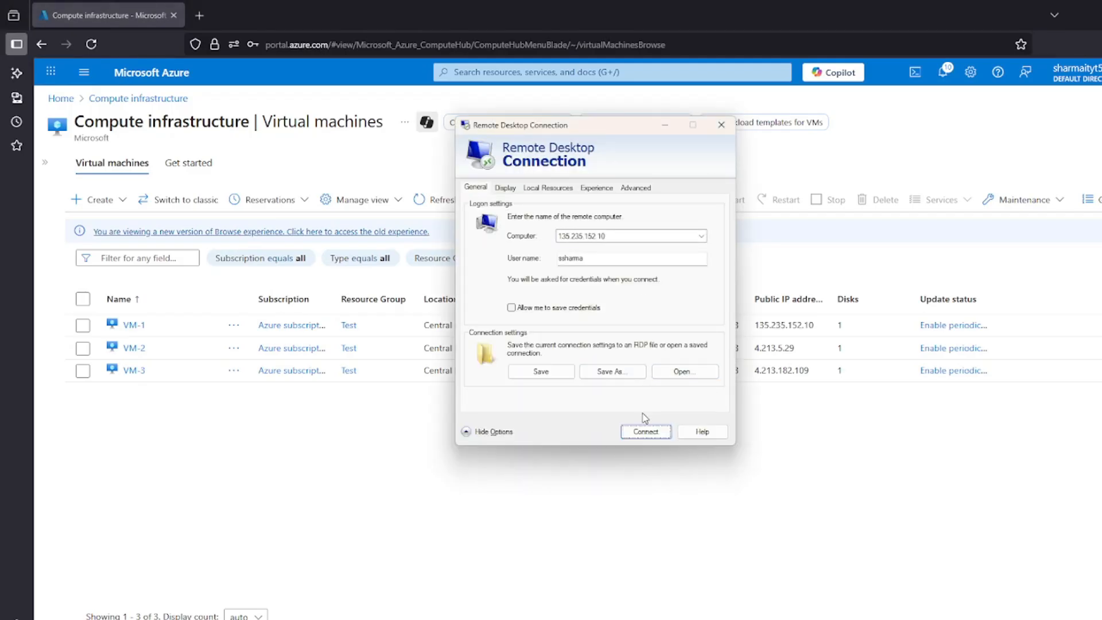
{"action": "left_click", "coordinate": [275, 437]}
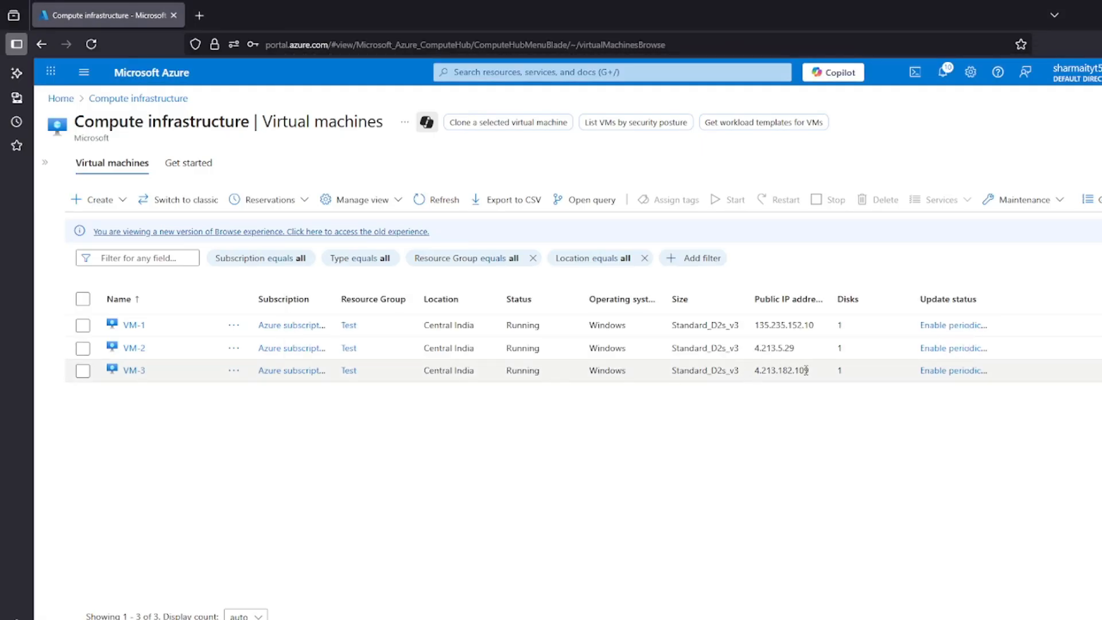
Copy VM-3's public IP address 4.213.182.109 from the Azure virtual machines list into the Remote Desktop computer name
{"action": "left_click_drag", "start_coordinate": [808, 370], "coordinate": [754, 371]}
{"action": "key", "text": "ctrl+c"}
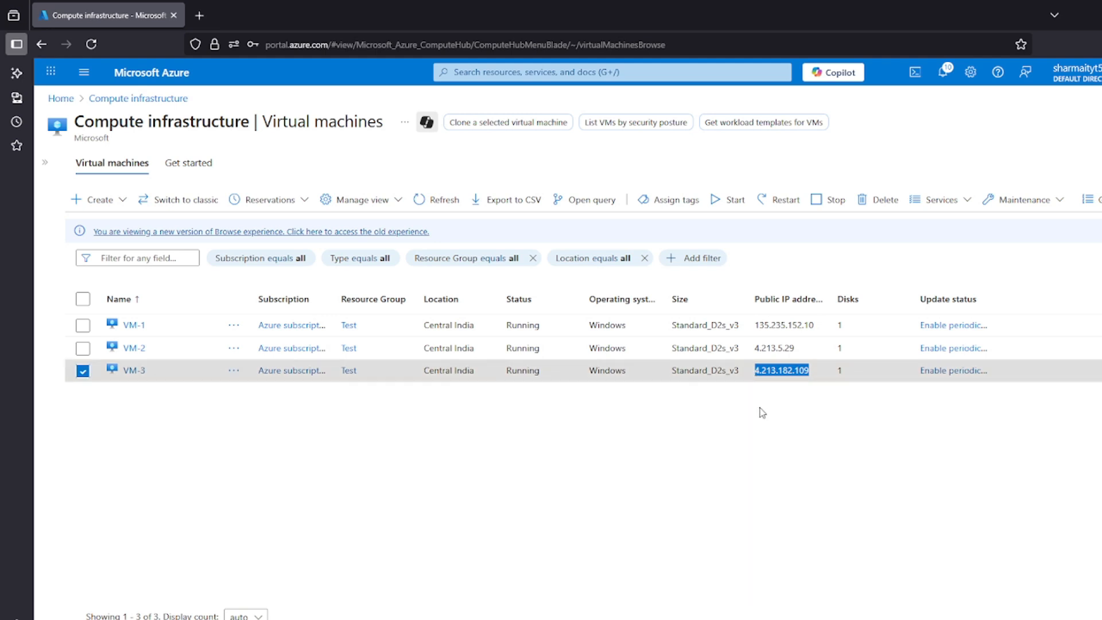
{"action": "left_click", "coordinate": [647, 619]}
{"action": "double_click", "coordinate": [641, 236]}
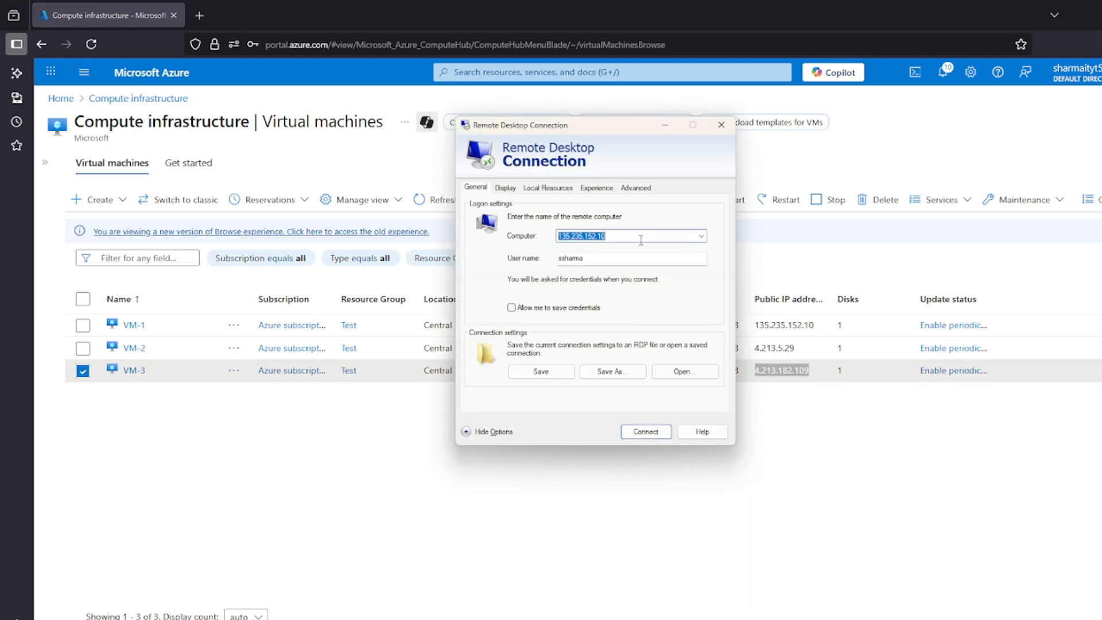
{"action": "key", "text": "ctrl+v"}
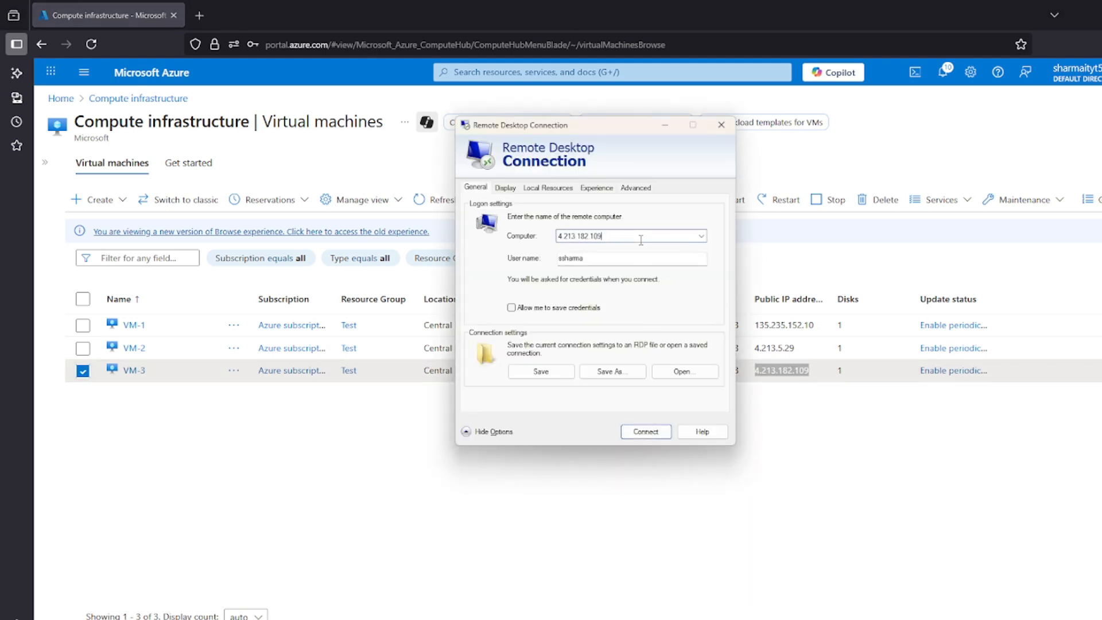
Try to connect to VM-3 through Remote Desktop, dismiss the message, and close Remote Desktop Connection
{"action": "left_click", "coordinate": [647, 433]}
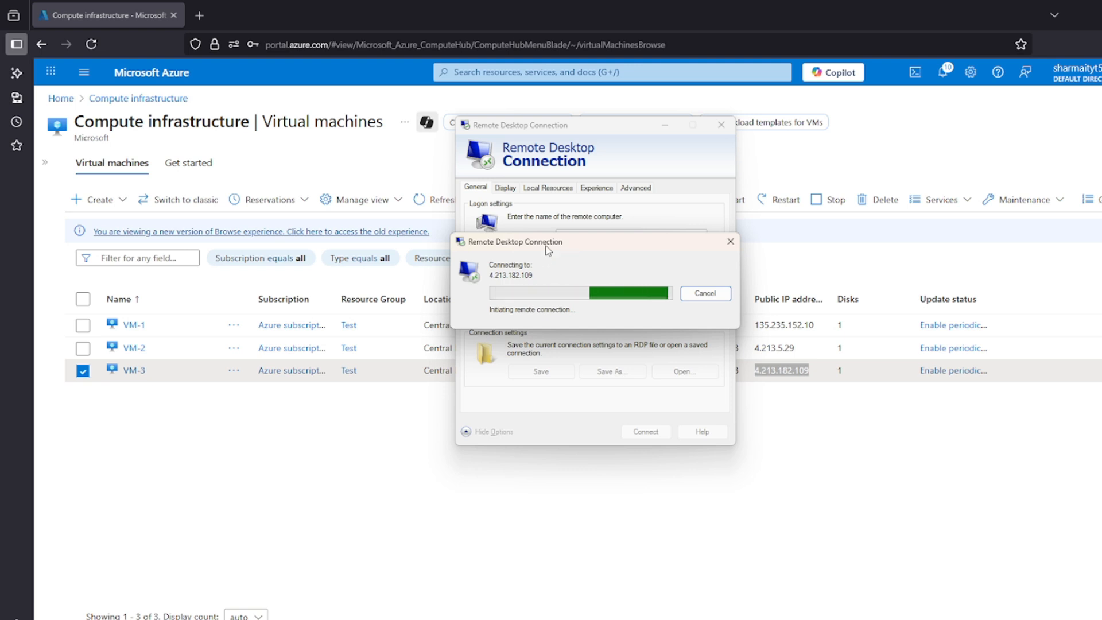
{"action": "left_click_drag", "start_coordinate": [545, 247], "coordinate": [537, 303]}
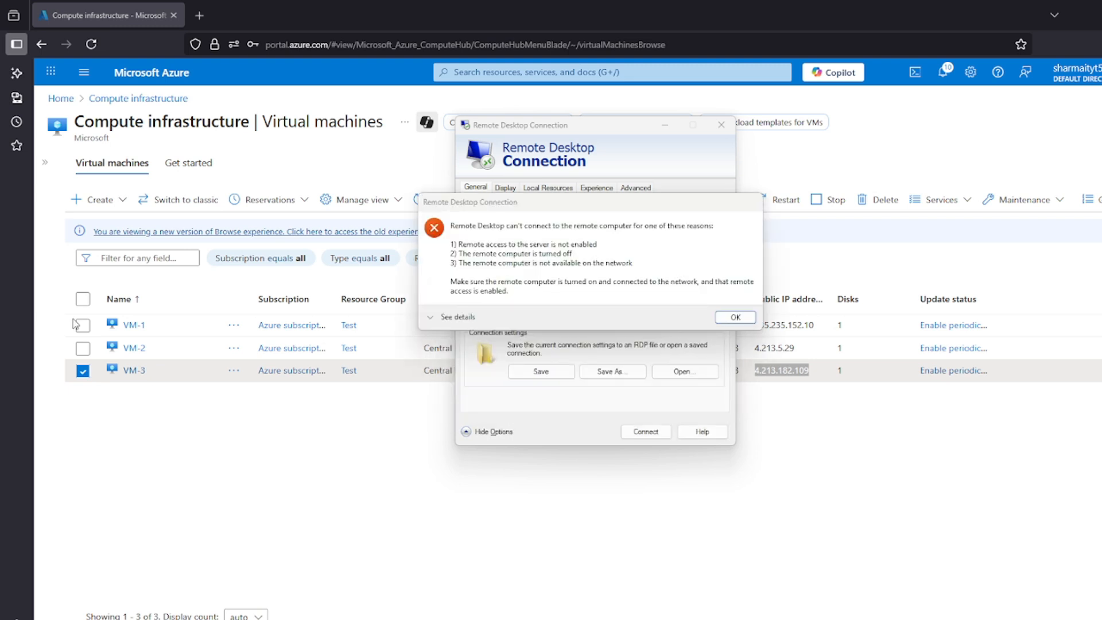
{"action": "left_click", "coordinate": [735, 318]}
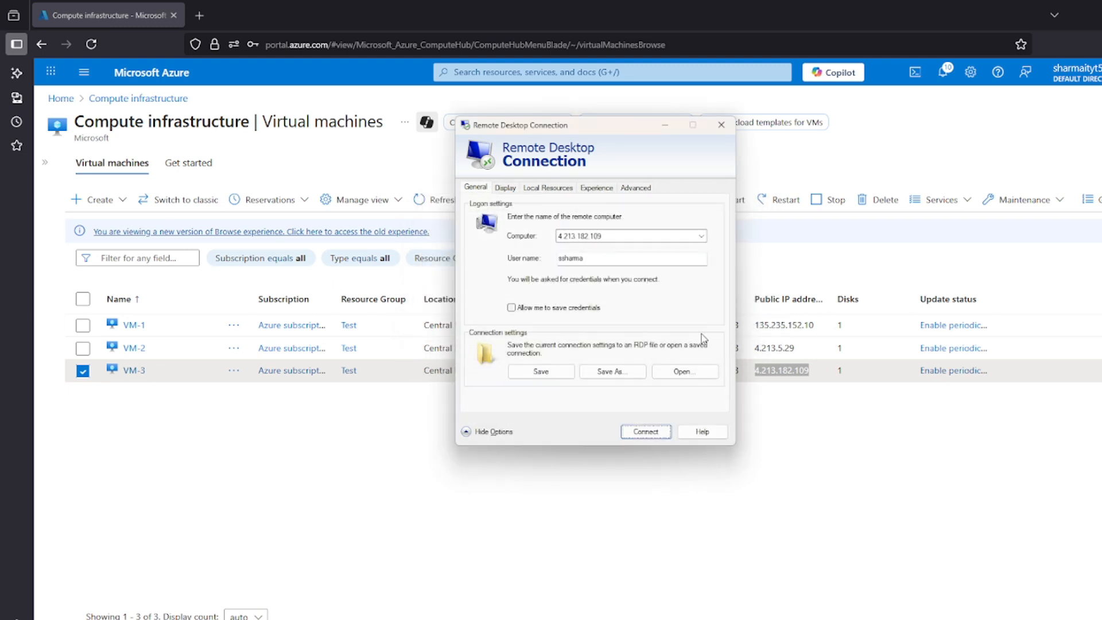
{"action": "left_click", "coordinate": [721, 124]}
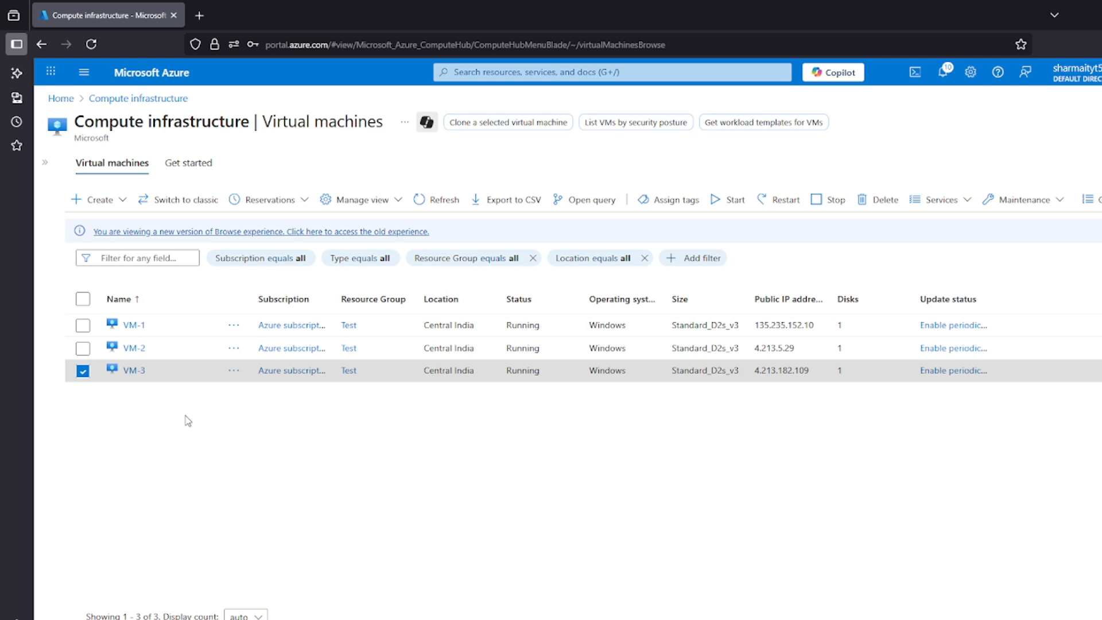
Open VM-3's application security groups from its network settings and add APP-GRP to its network interface
{"action": "left_click", "coordinate": [134, 370]}
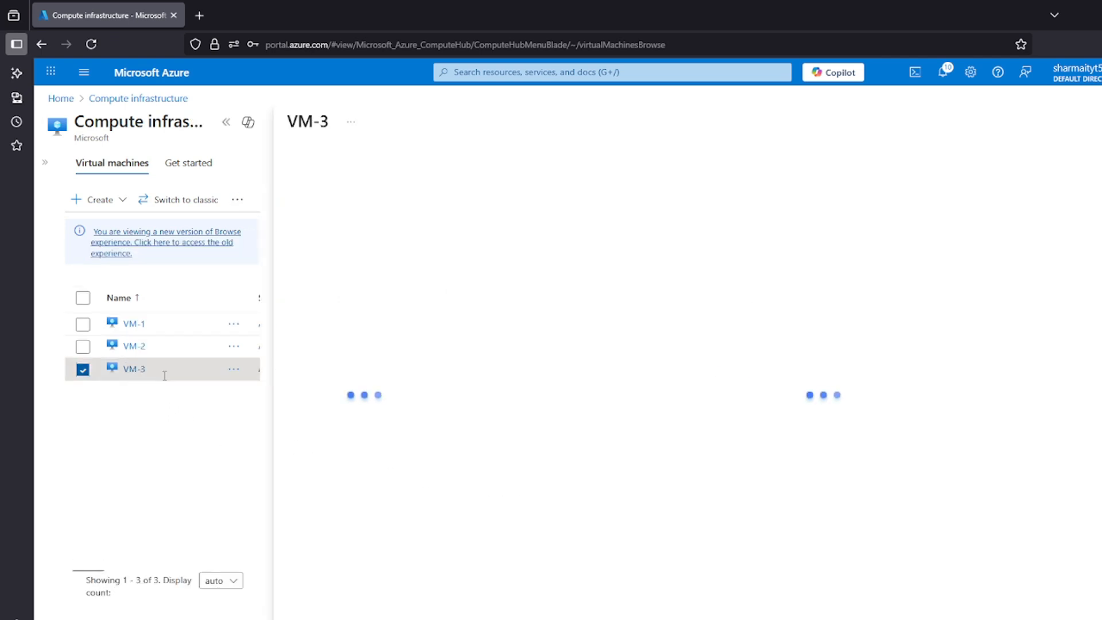
{"action": "left_click", "coordinate": [226, 121]}
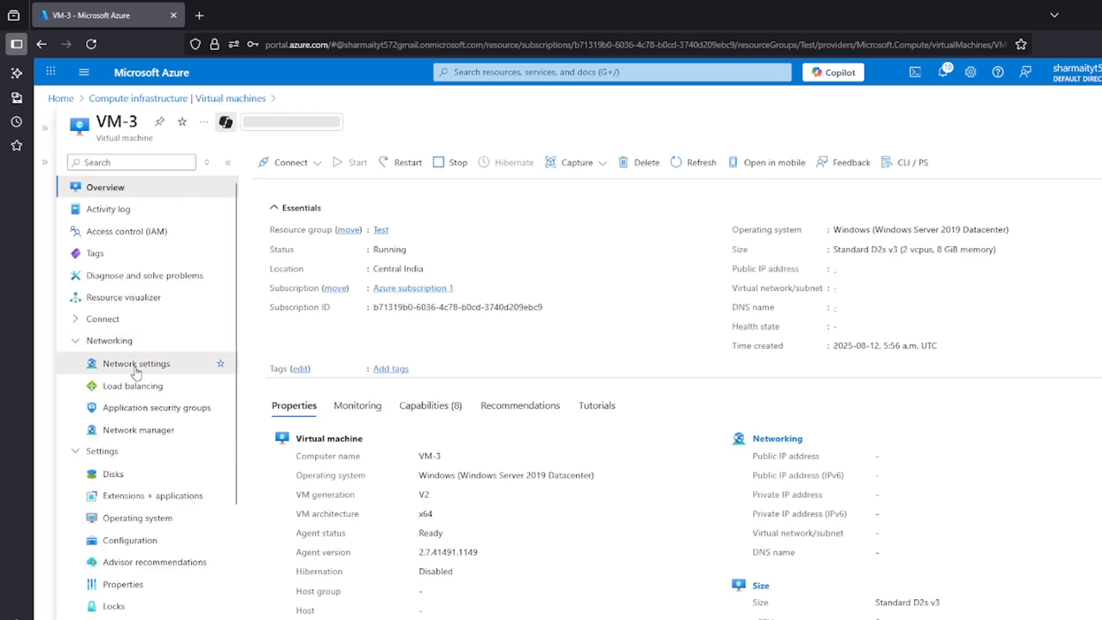
{"action": "left_click", "coordinate": [135, 367]}
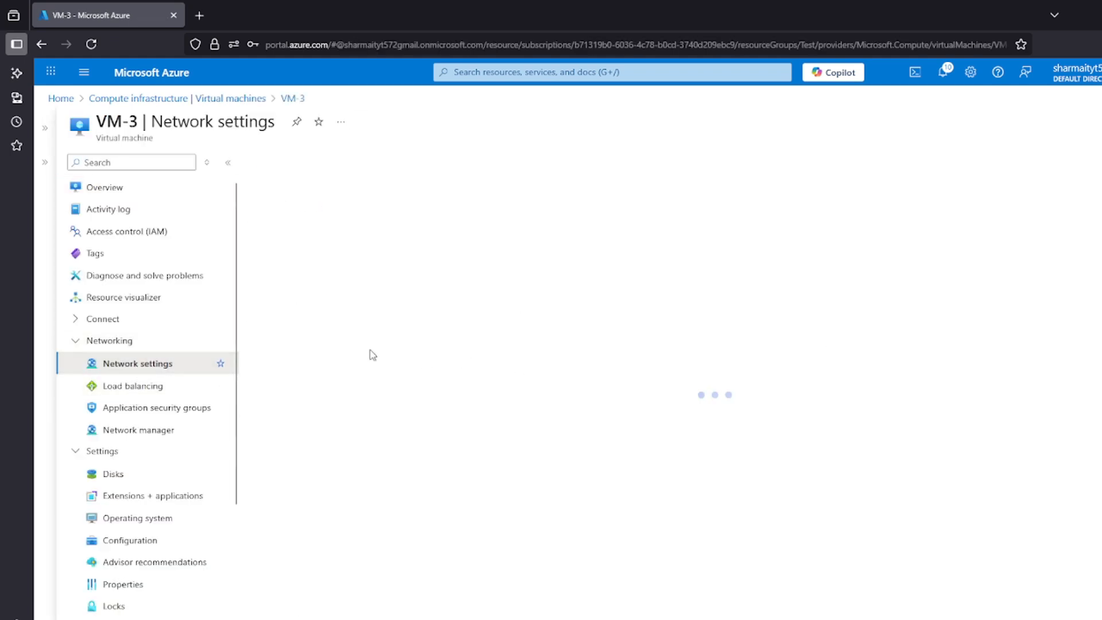
{"action": "left_click", "coordinate": [861, 323]}
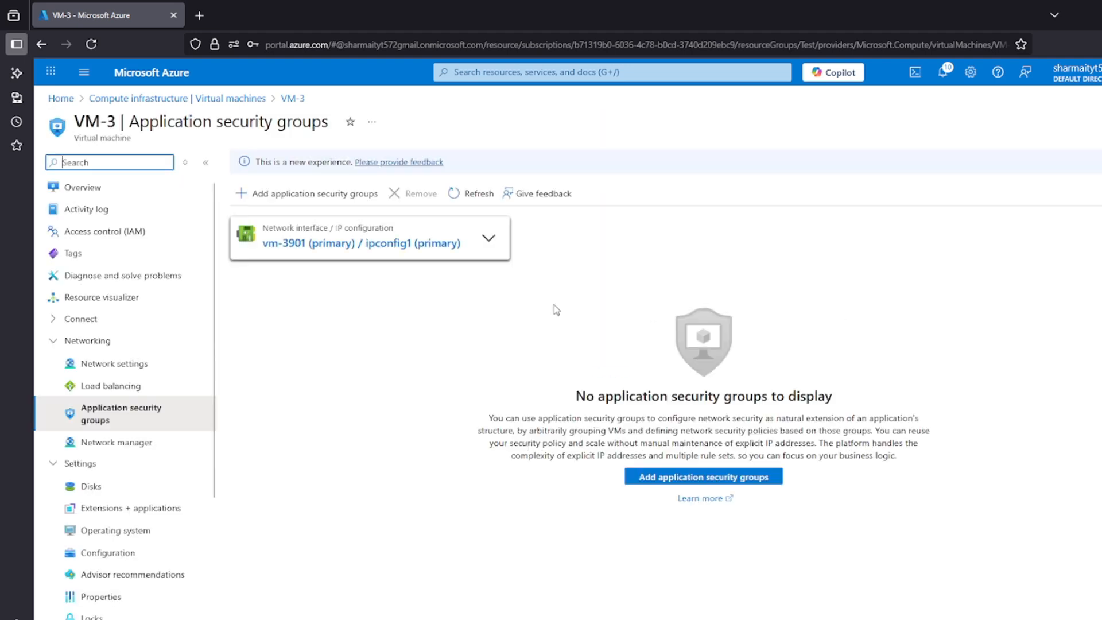
{"action": "left_click", "coordinate": [283, 195]}
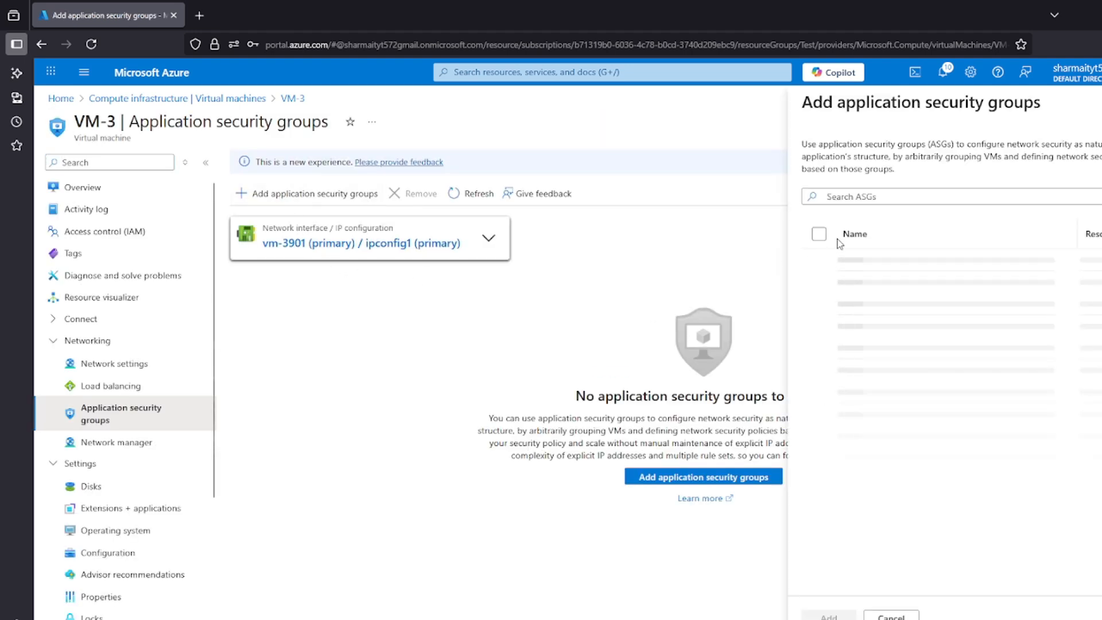
{"action": "left_click", "coordinate": [835, 263]}
{"action": "left_click", "coordinate": [828, 614]}
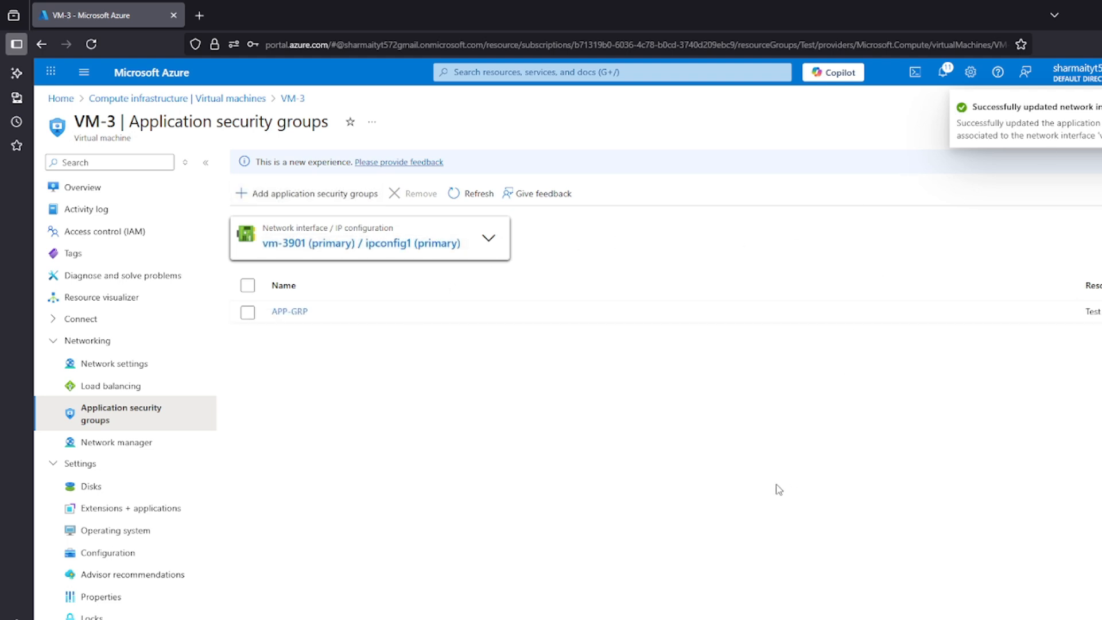
Reopen Remote Desktop Connection and enter 4.213.182.109 as the computer along with the account user name
{"action": "left_click", "coordinate": [540, 619]}
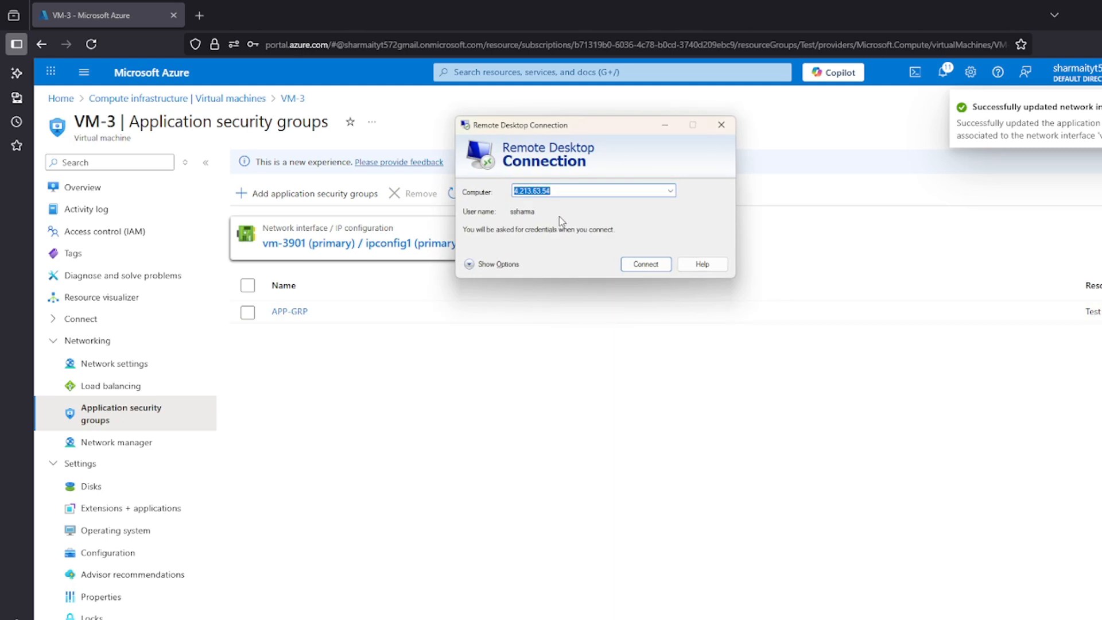
{"action": "type", "text": "4.213.182.109"}
{"action": "left_click", "coordinate": [489, 260]}
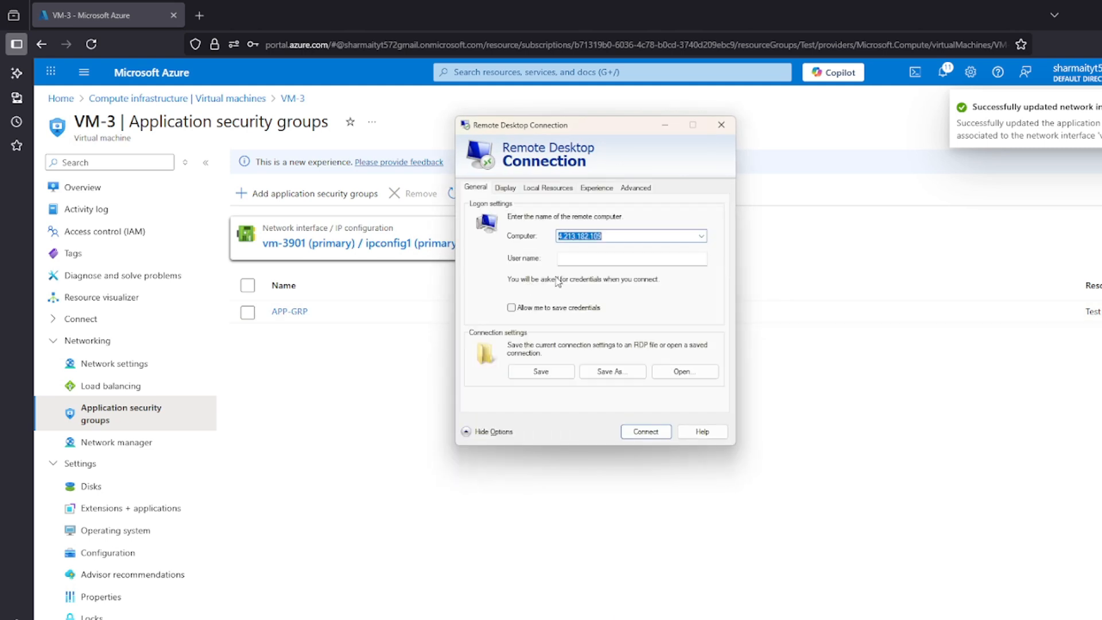
{"action": "left_click", "coordinate": [605, 257]}
{"action": "type", "text": "ssharma"}
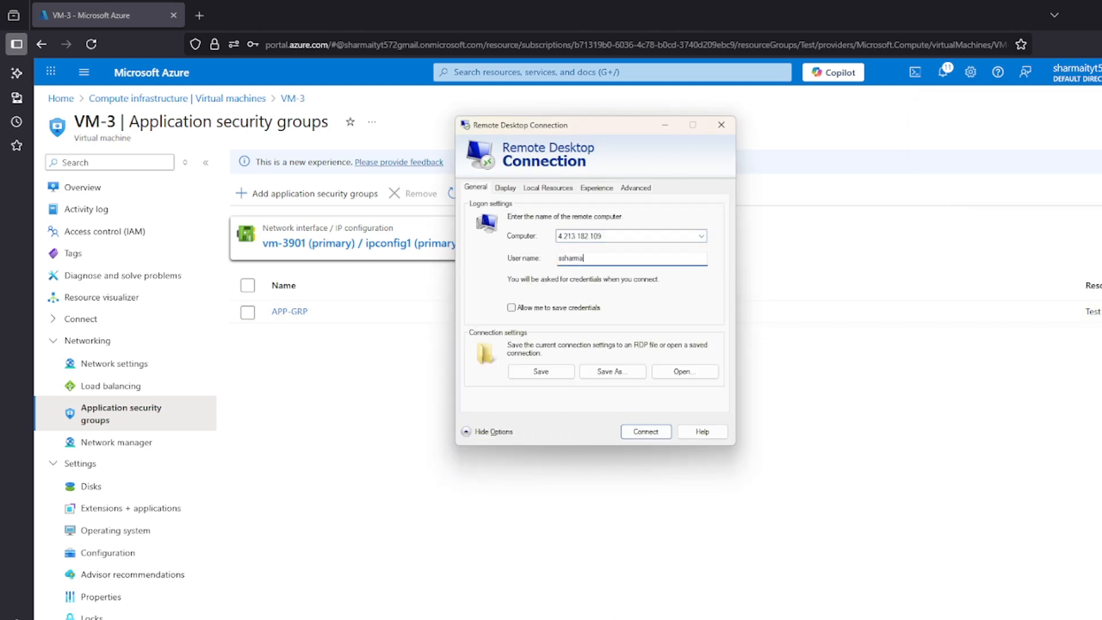
Connect to VM-3, enter the account password, and accept the certificate warning
{"action": "left_click", "coordinate": [647, 430]}
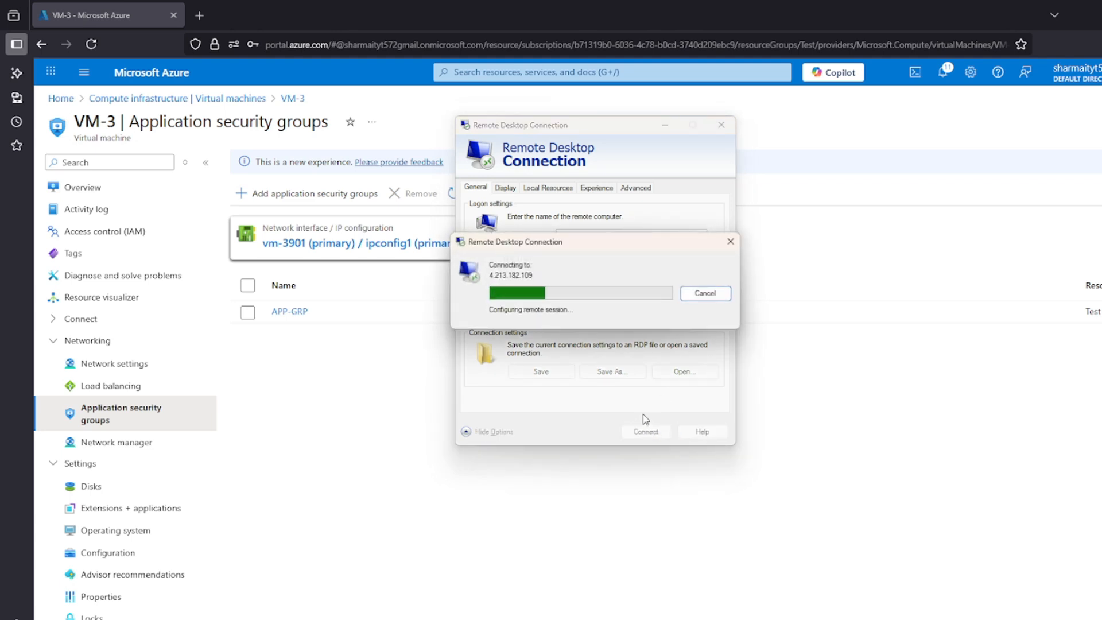
{"action": "type", "text": "•"}
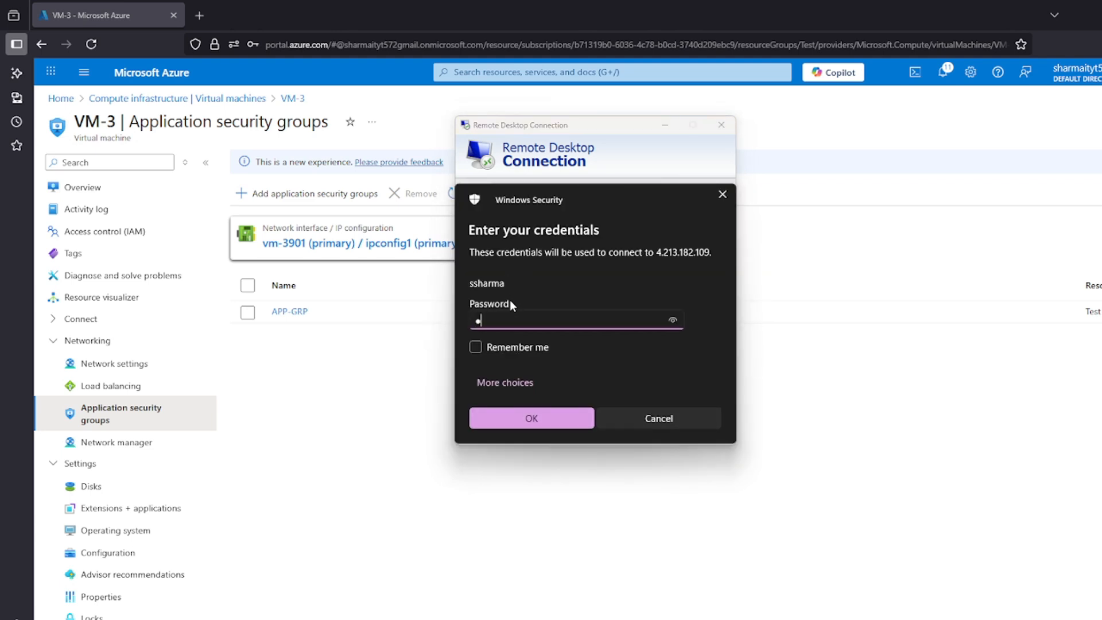
{"action": "type", "text": "•••••••••"}
{"action": "key", "text": "Return"}
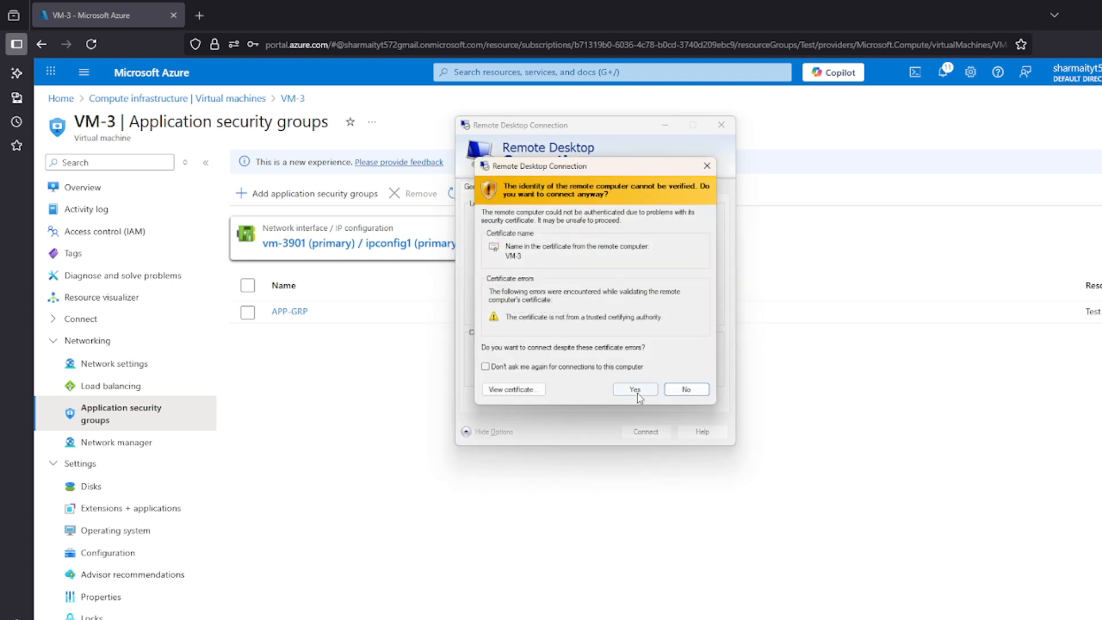
{"action": "left_click", "coordinate": [634, 388]}
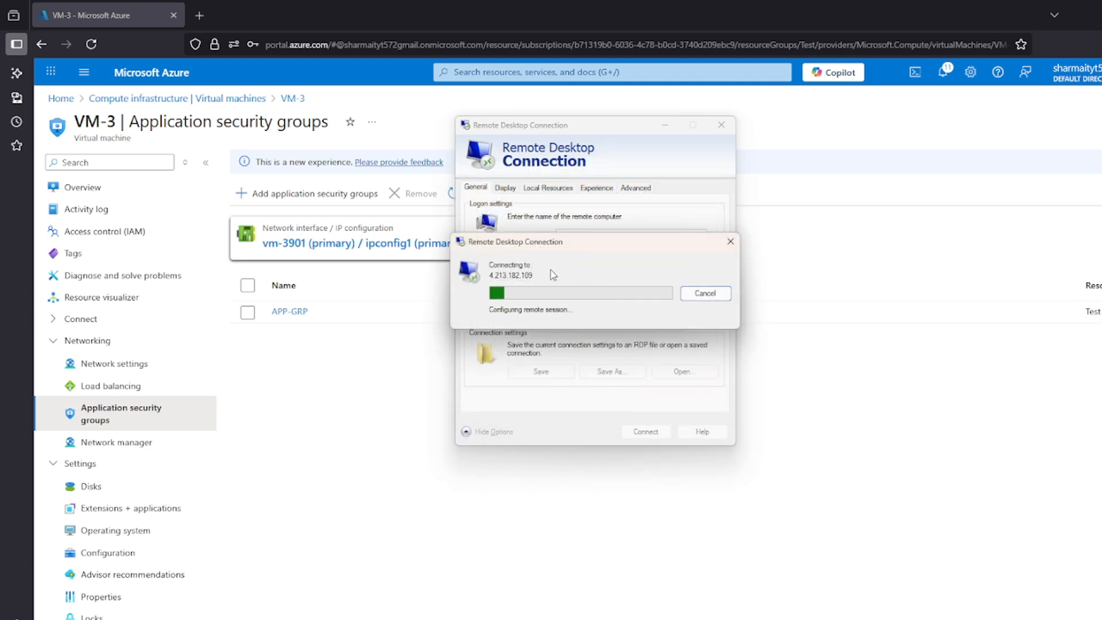